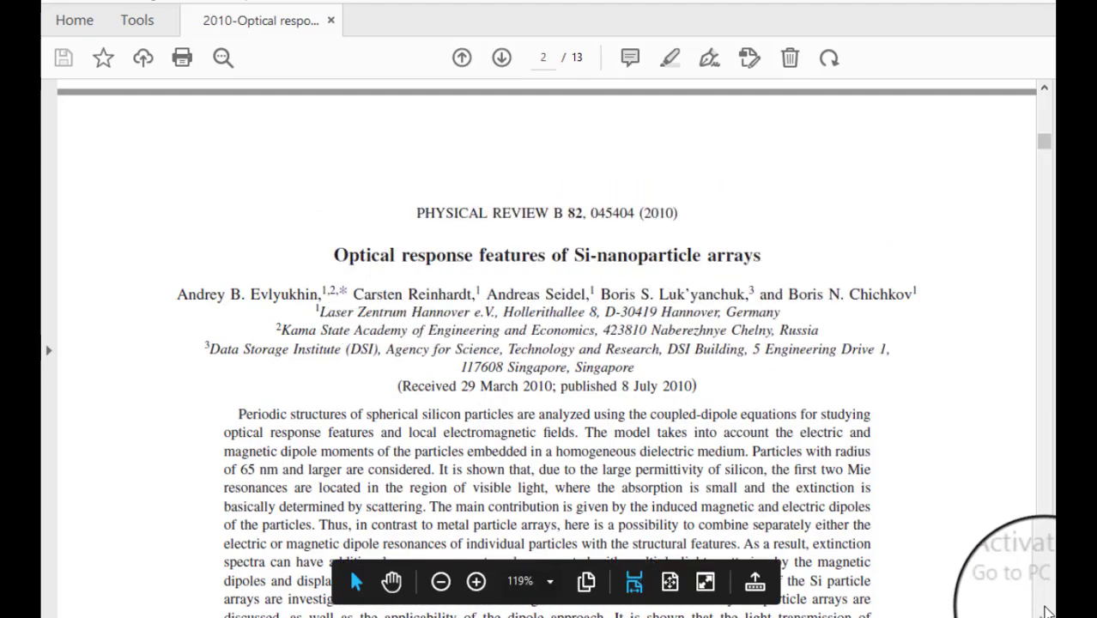
- Look through the Si-nanoparticle array paper, from the structure schematic to the reflectance and transmission spectra in Figures 5 and 7
scroll(1036, 577, "down", 5)
scroll(1036, 577, "down", 10)
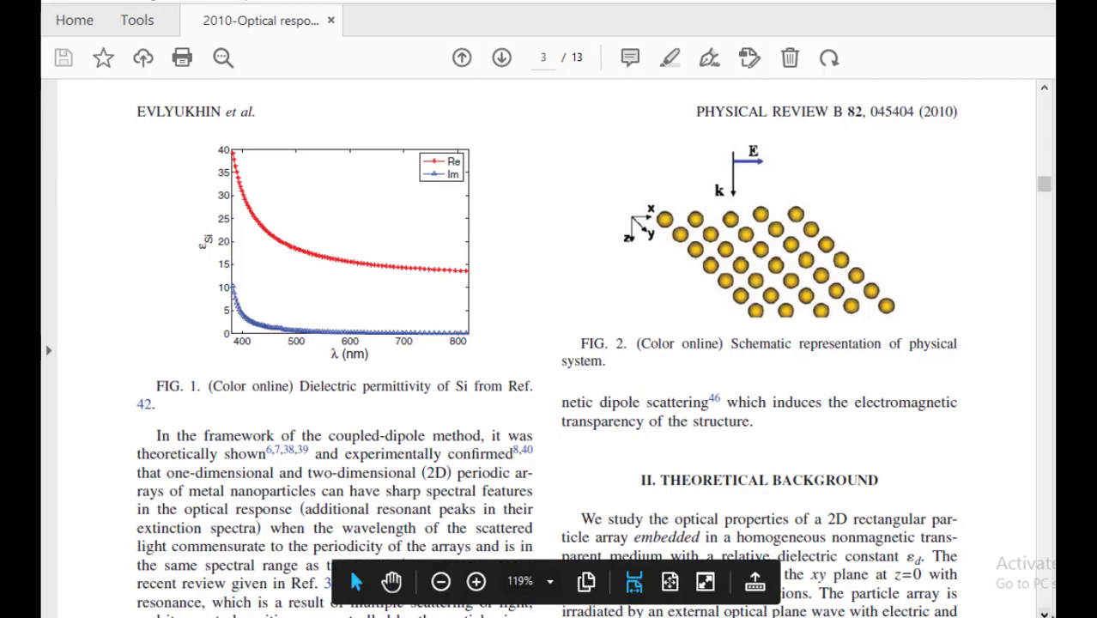
scroll(550, 344, "down", 10)
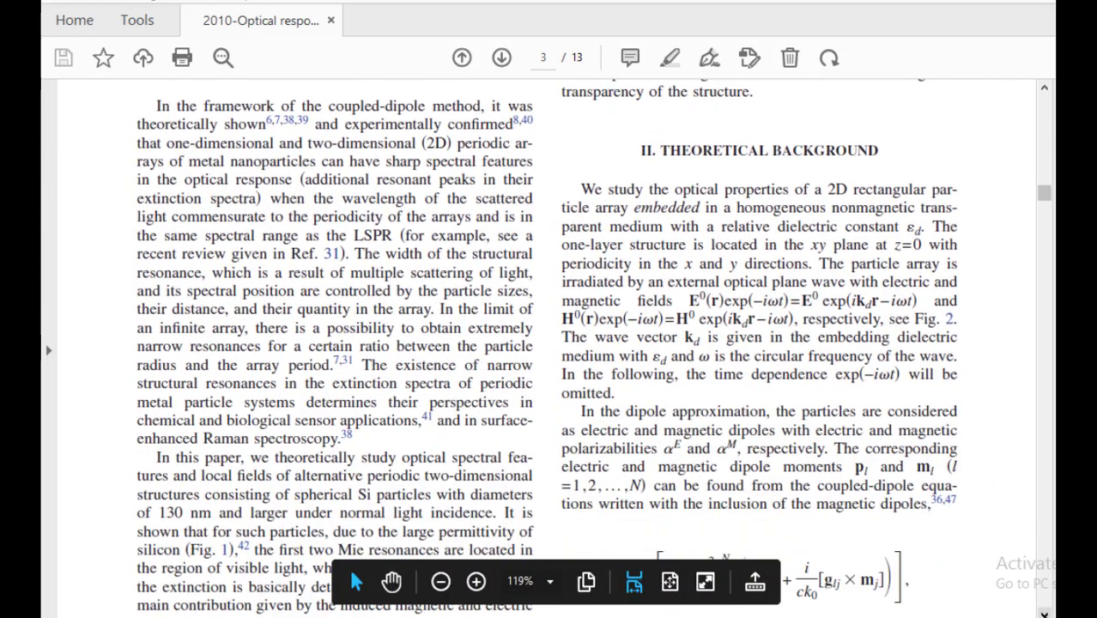
scroll(550, 344, "down", 10)
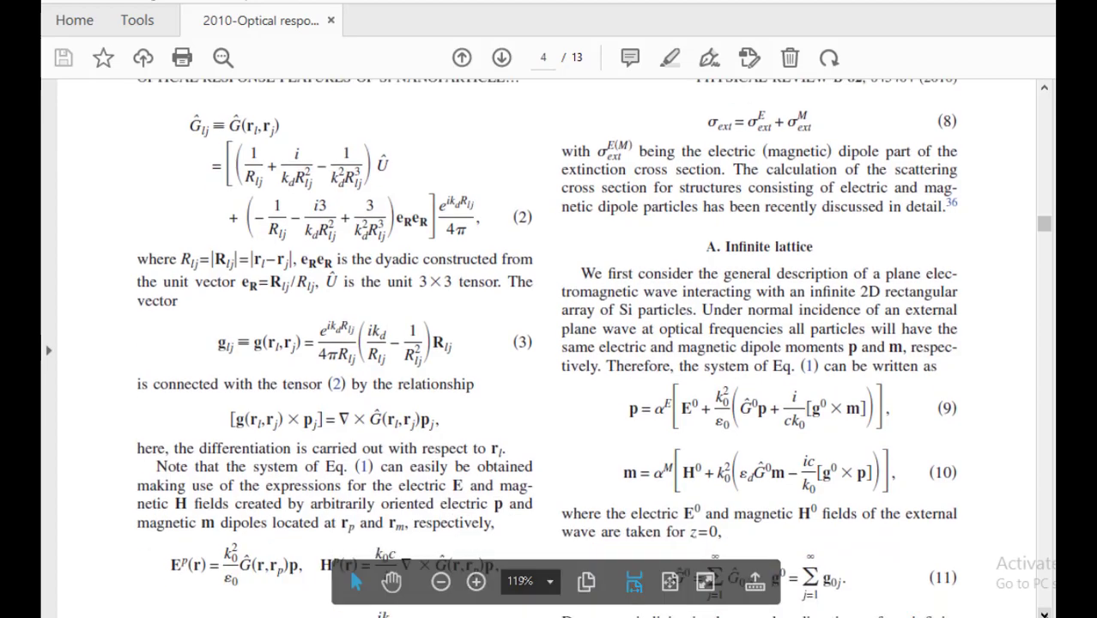
scroll(550, 343, "down", 15)
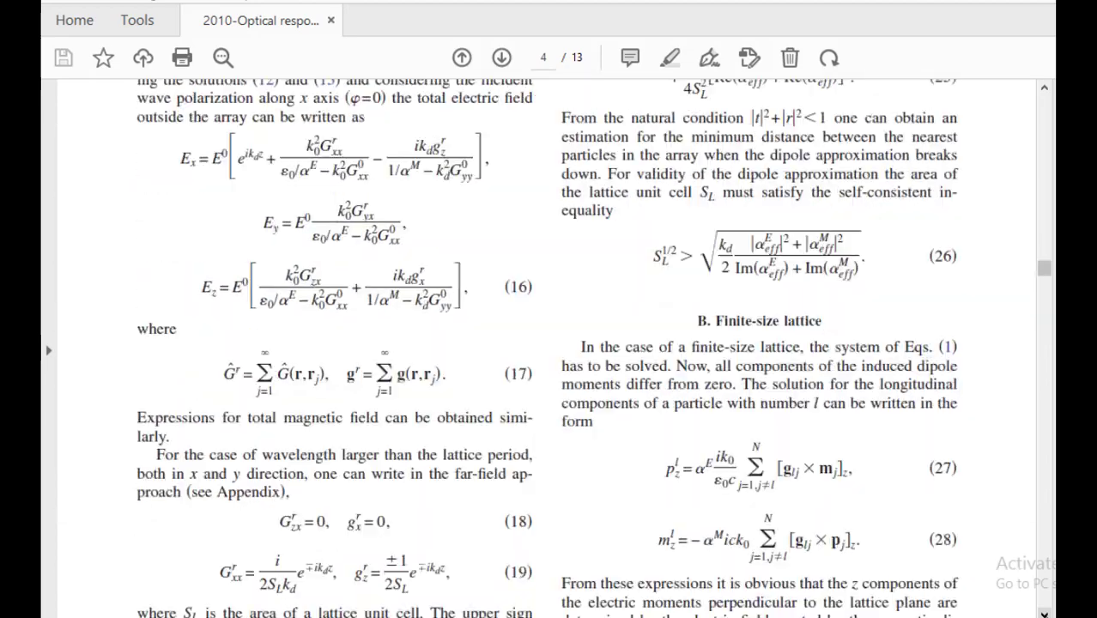
scroll(550, 344, "down", 15)
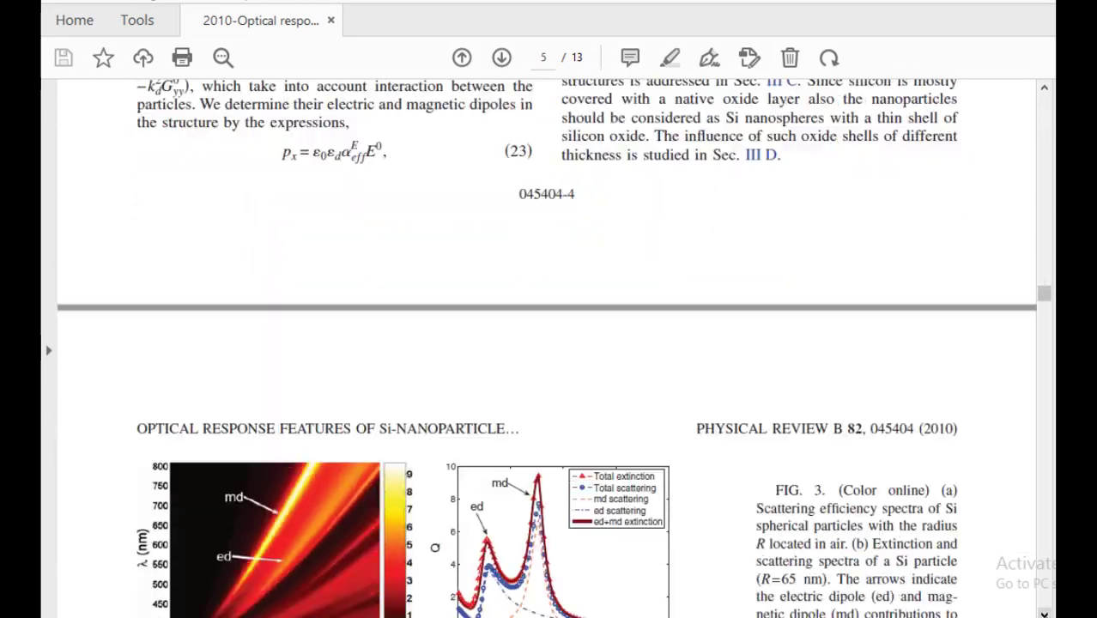
scroll(549, 343, "down", 15)
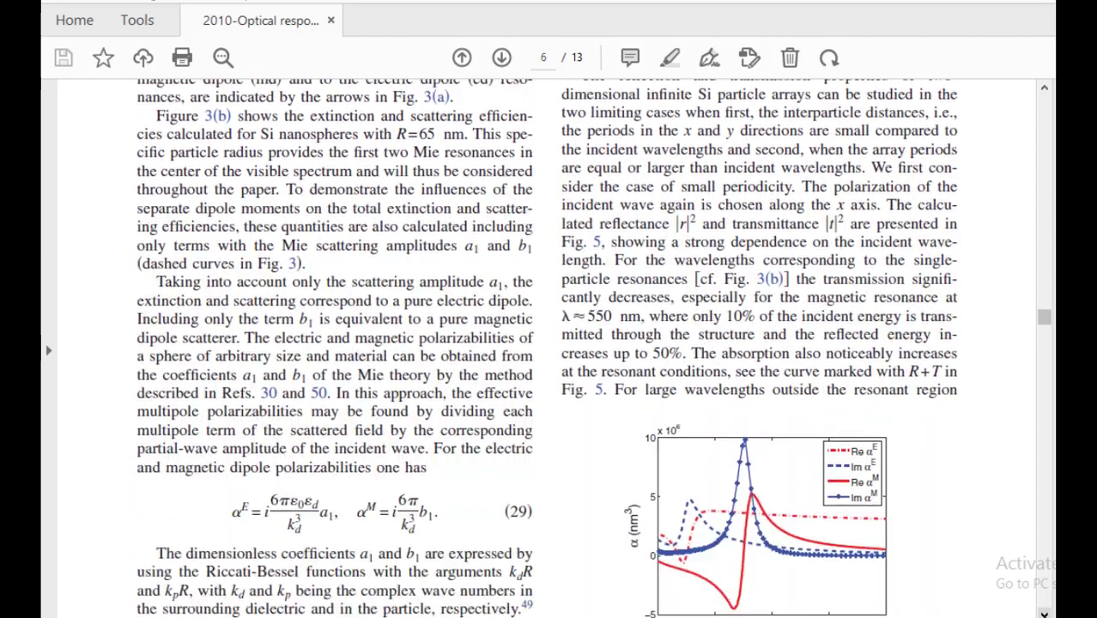
scroll(549, 344, "down", 5)
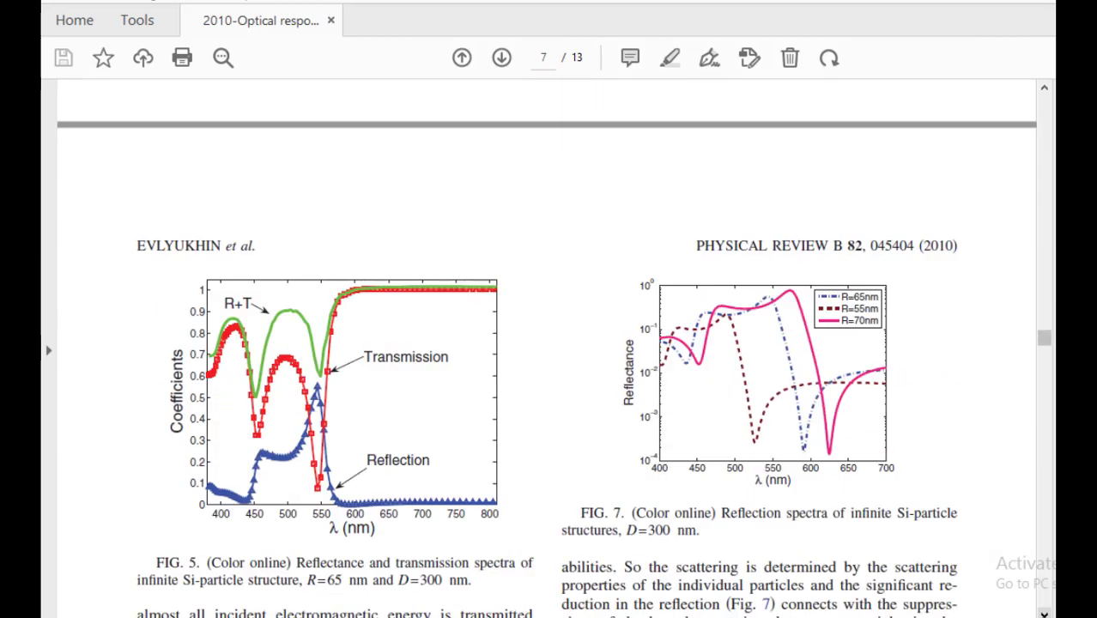
mouse_move(431, 564)
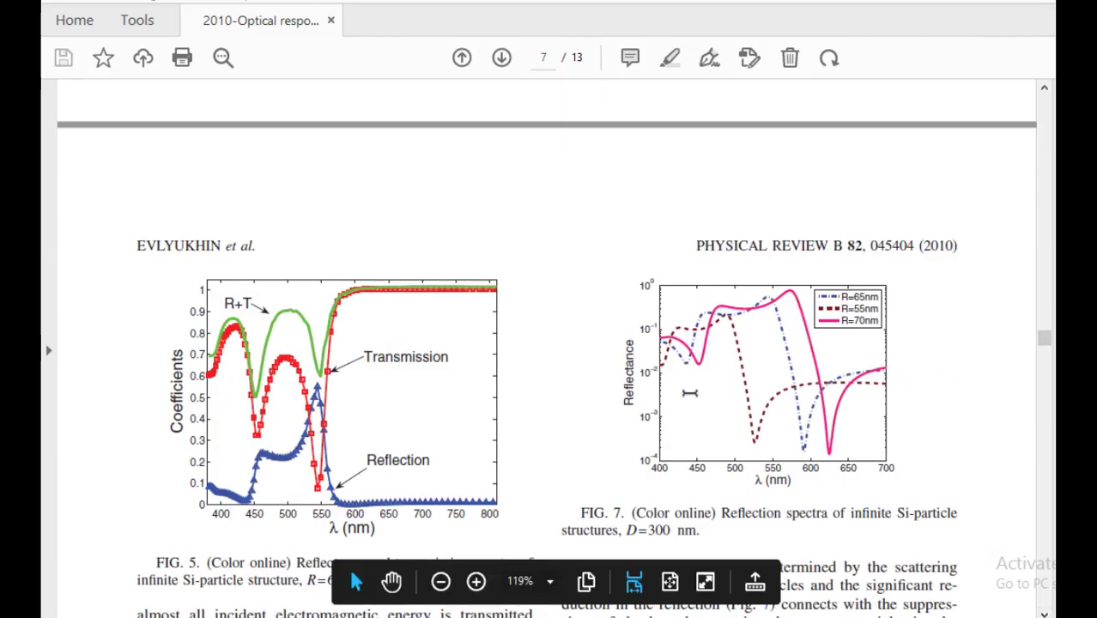
scroll(601, 417, "down", 2)
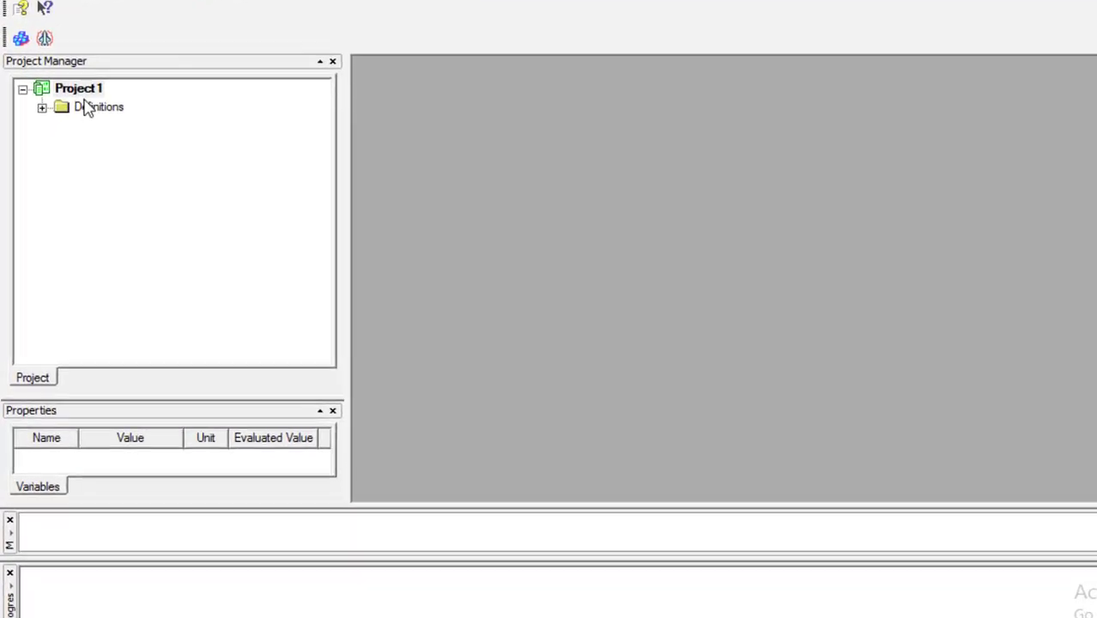
- Switch to ANSYS HFSS and rename Project1 as "periodic structure"
left_click(80, 90)
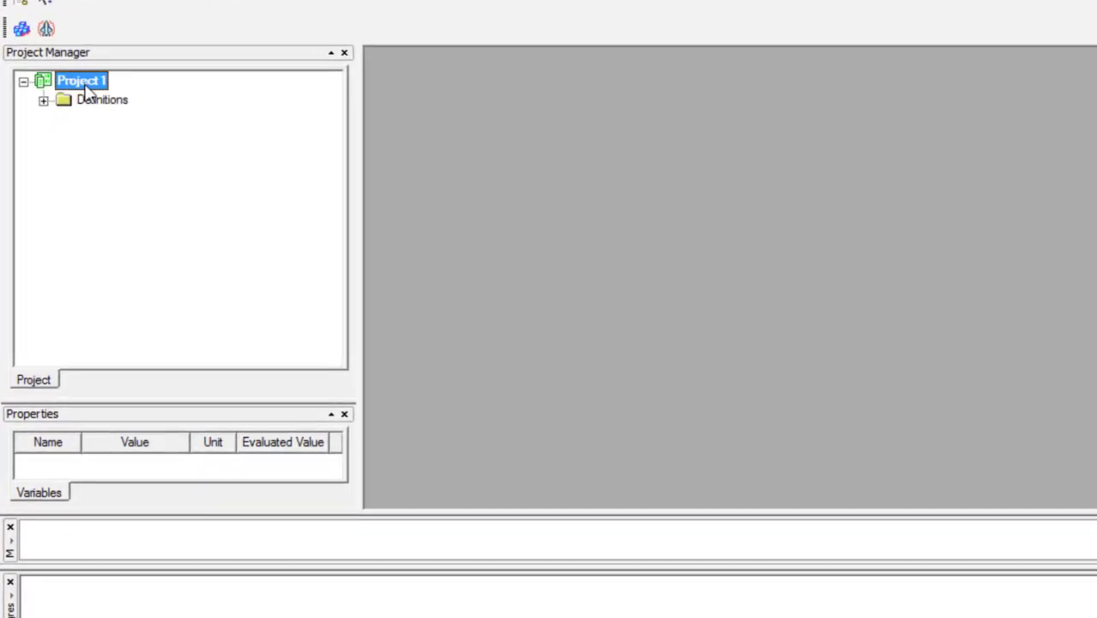
right_click(82, 90)
left_click(137, 125)
key("BackSpace")
type("per")
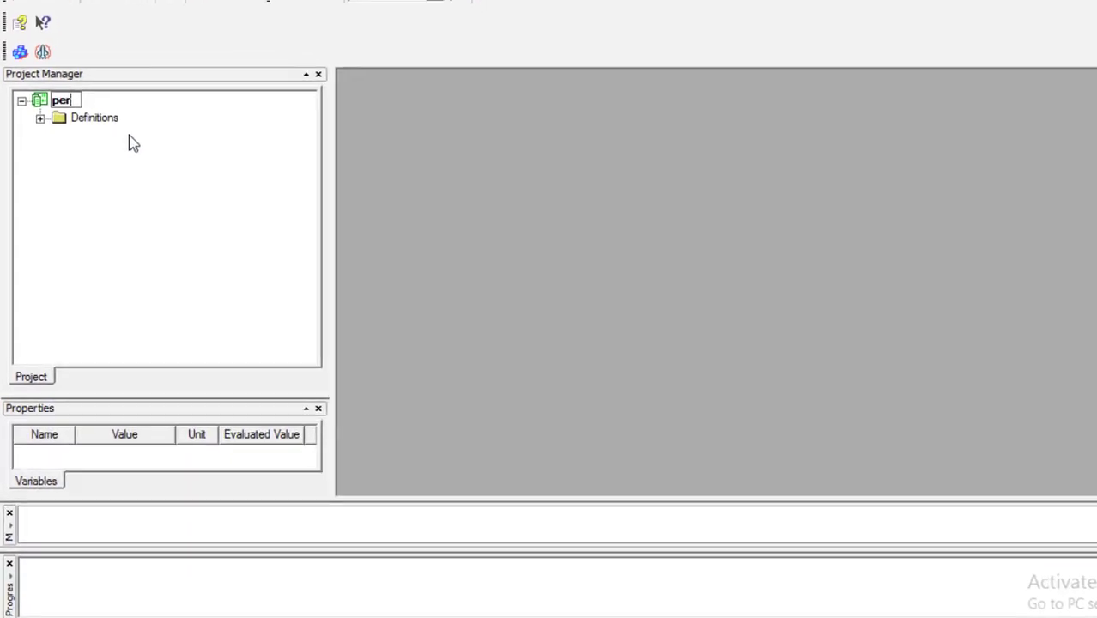
type("i")
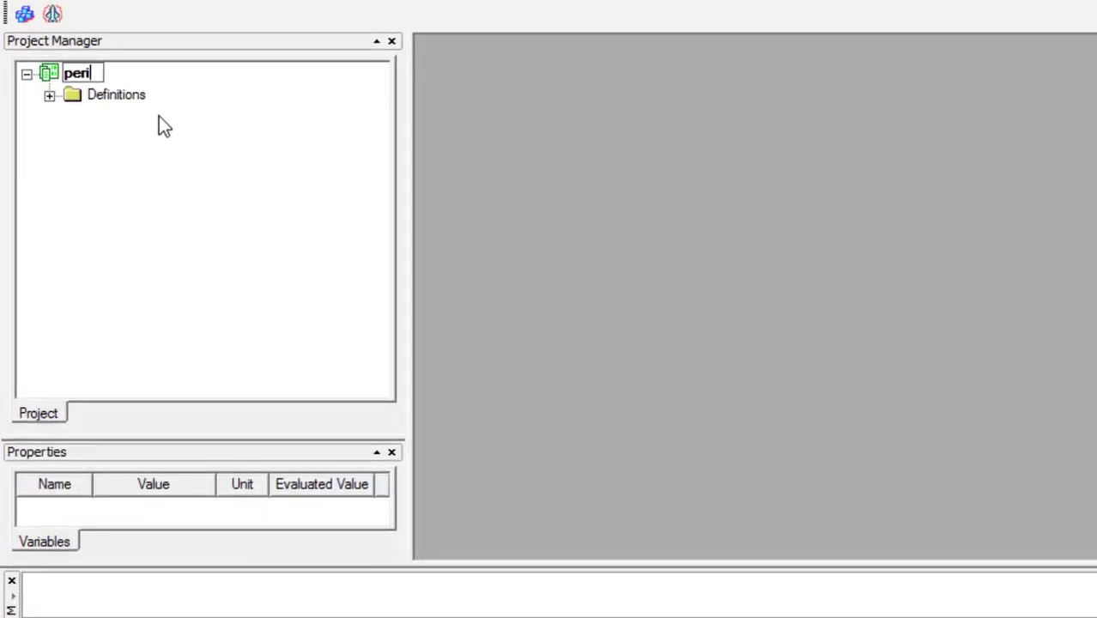
type("odic s")
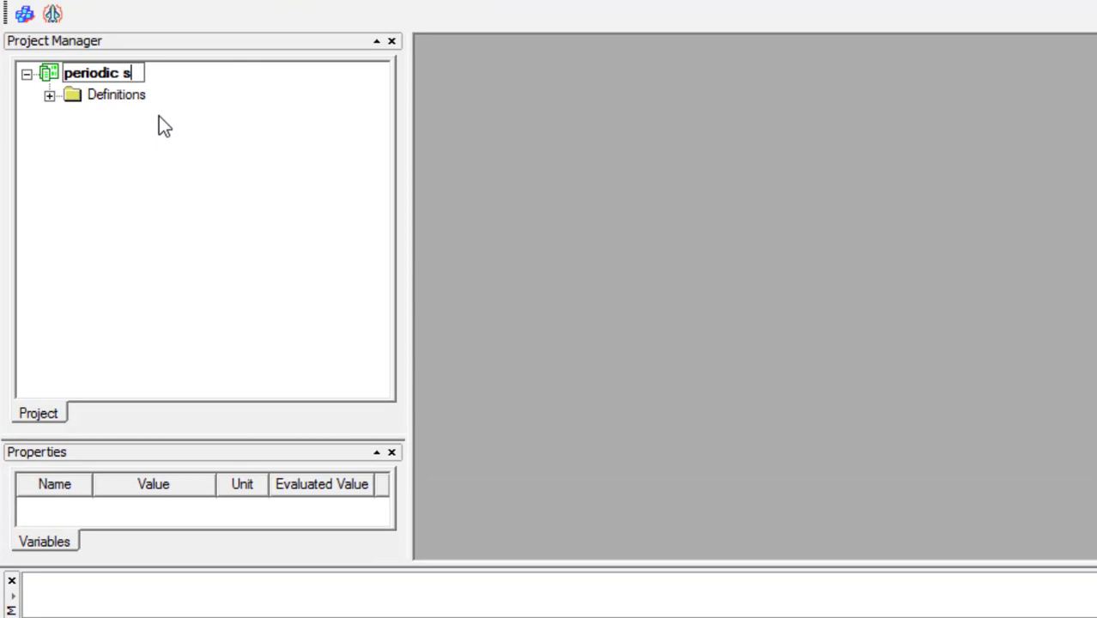
type("tructure")
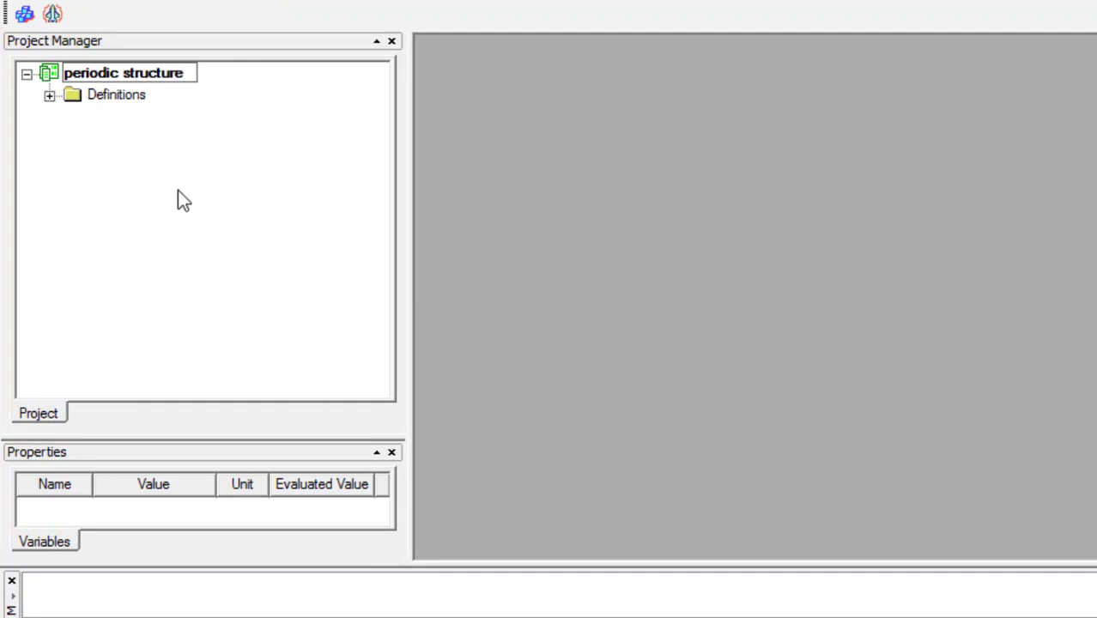
key("Return")
- Insert an HFSS design into the project and set its model units to nm
left_click(24, 13)
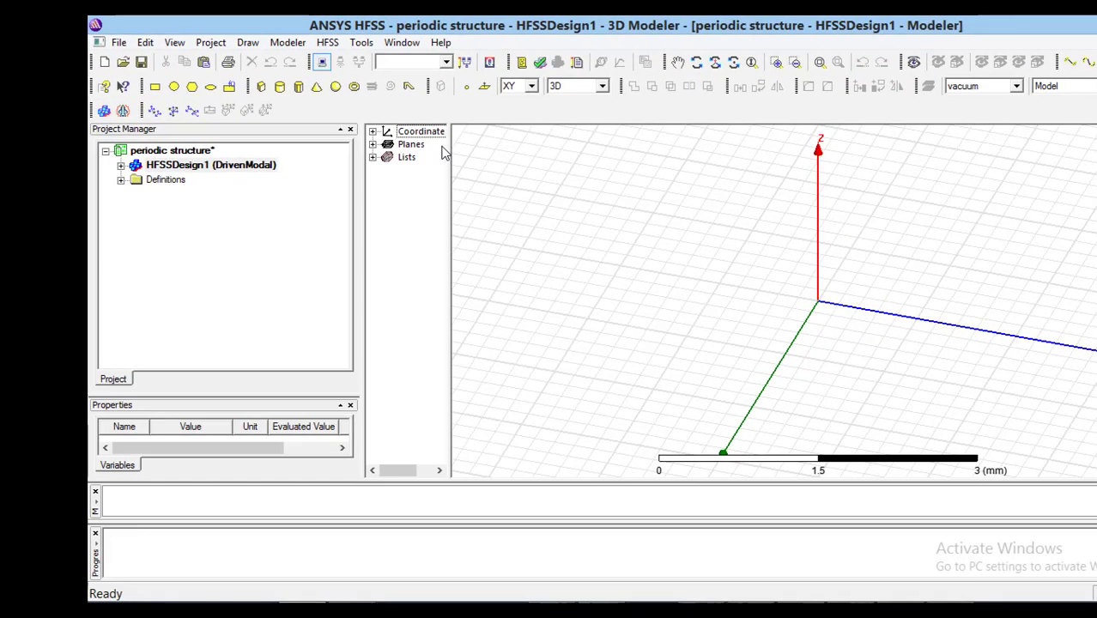
left_click(327, 42)
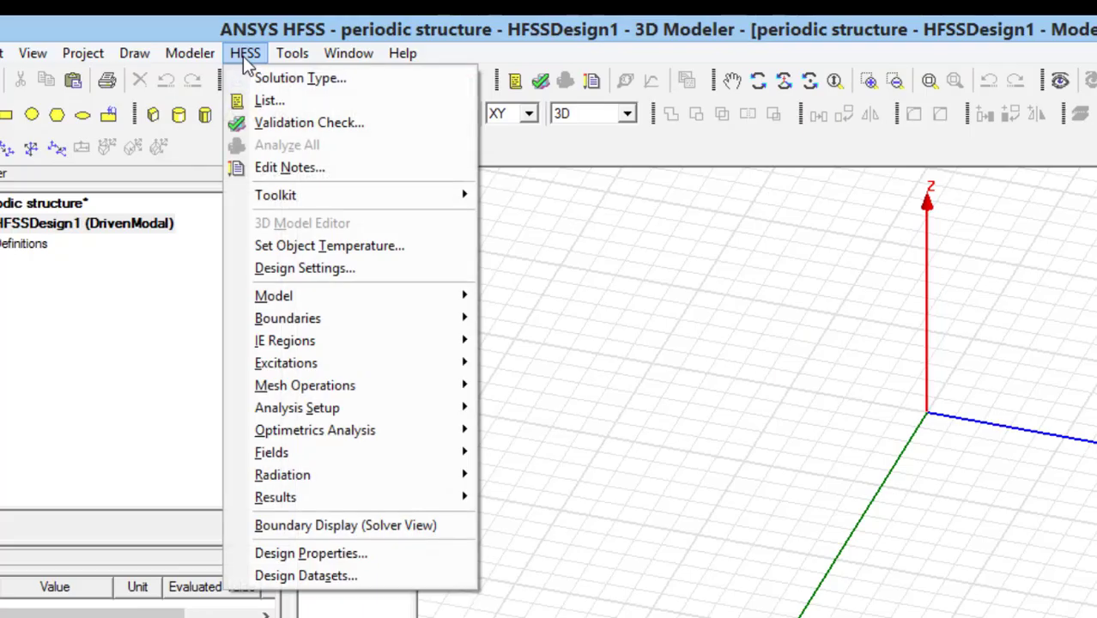
mouse_move(190, 53)
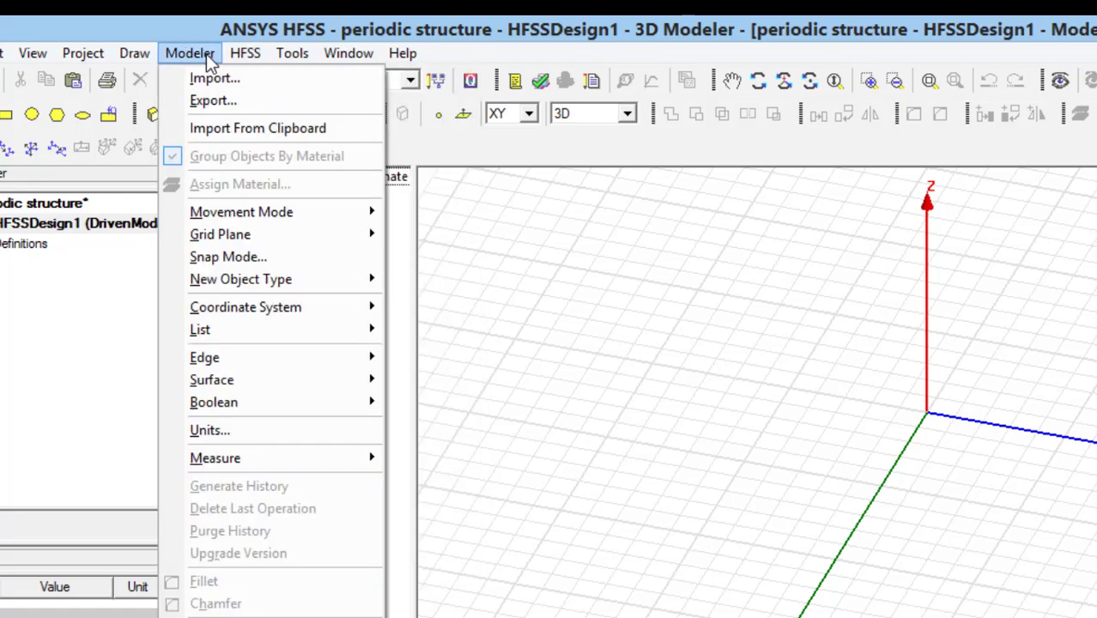
left_click(277, 438)
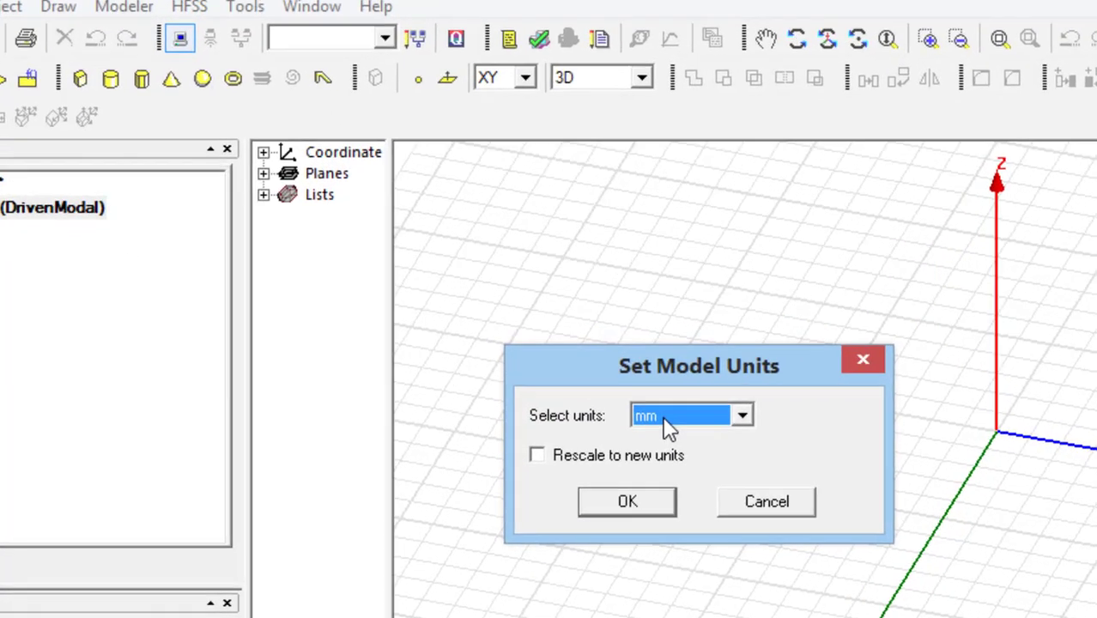
left_click(641, 394)
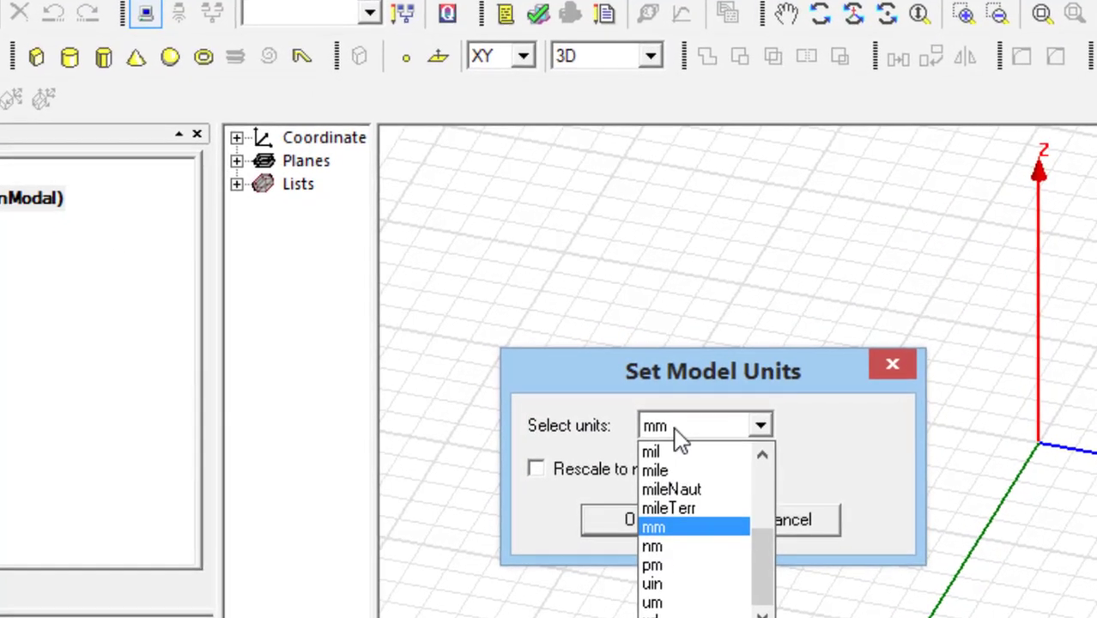
left_click(673, 547)
left_click(636, 521)
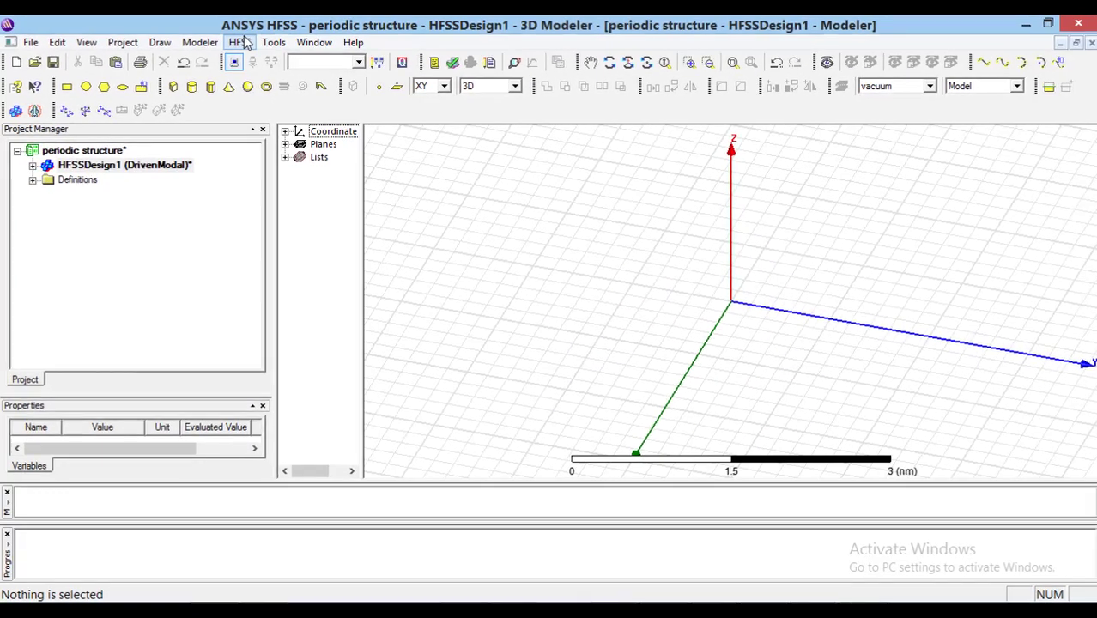
- Open the design properties and add a local variable r0 with a value of 65 nm
left_click(240, 42)
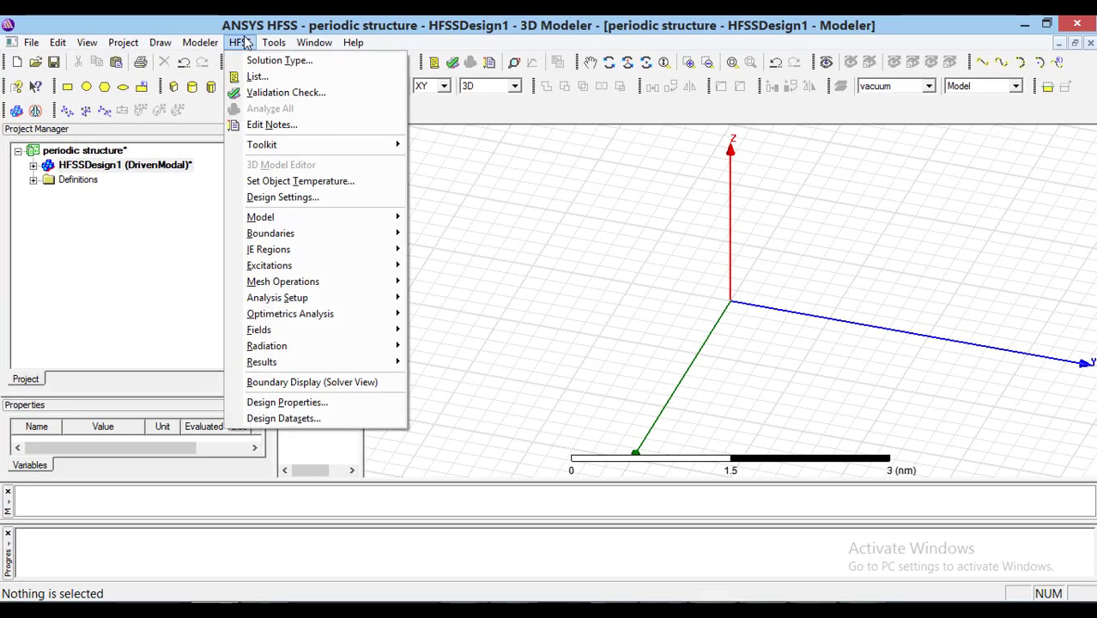
left_click(330, 401)
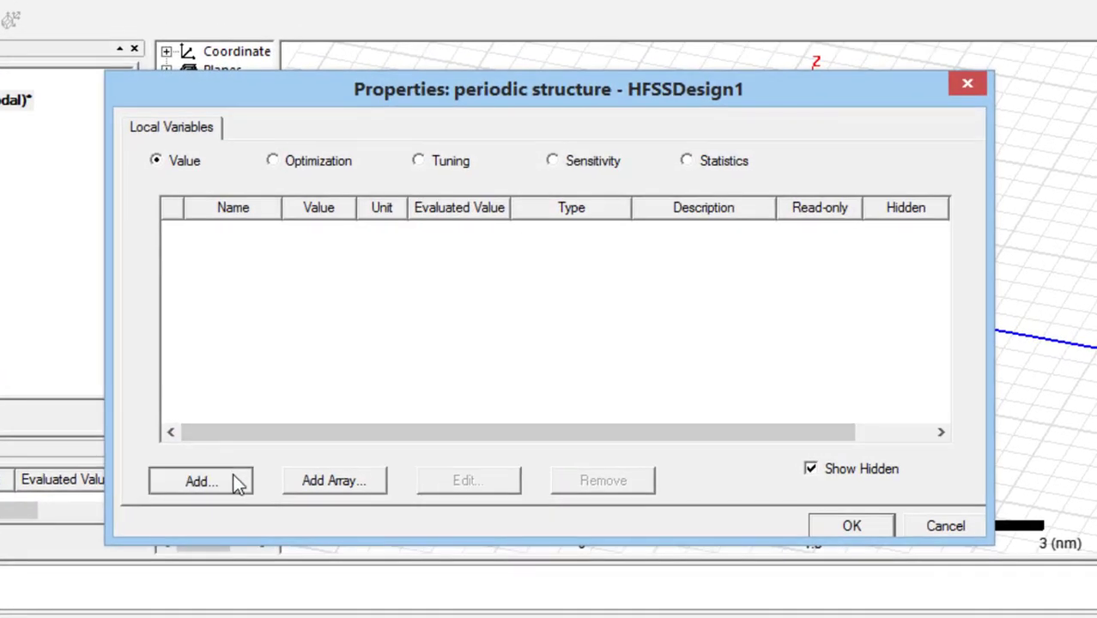
left_click(237, 481)
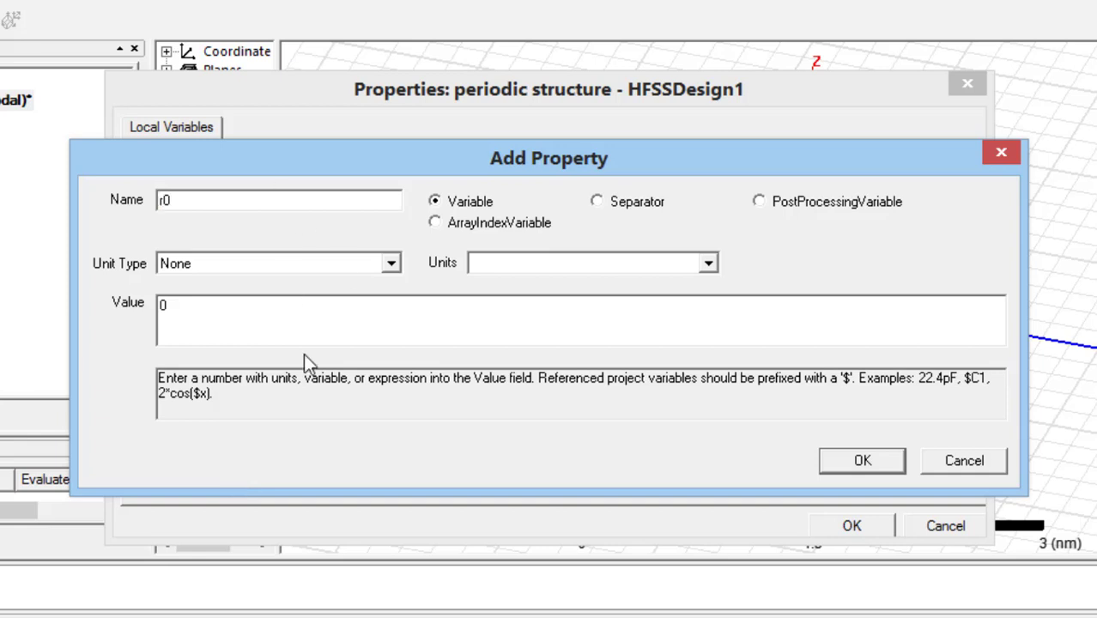
double_click(162, 305)
left_click(870, 462)
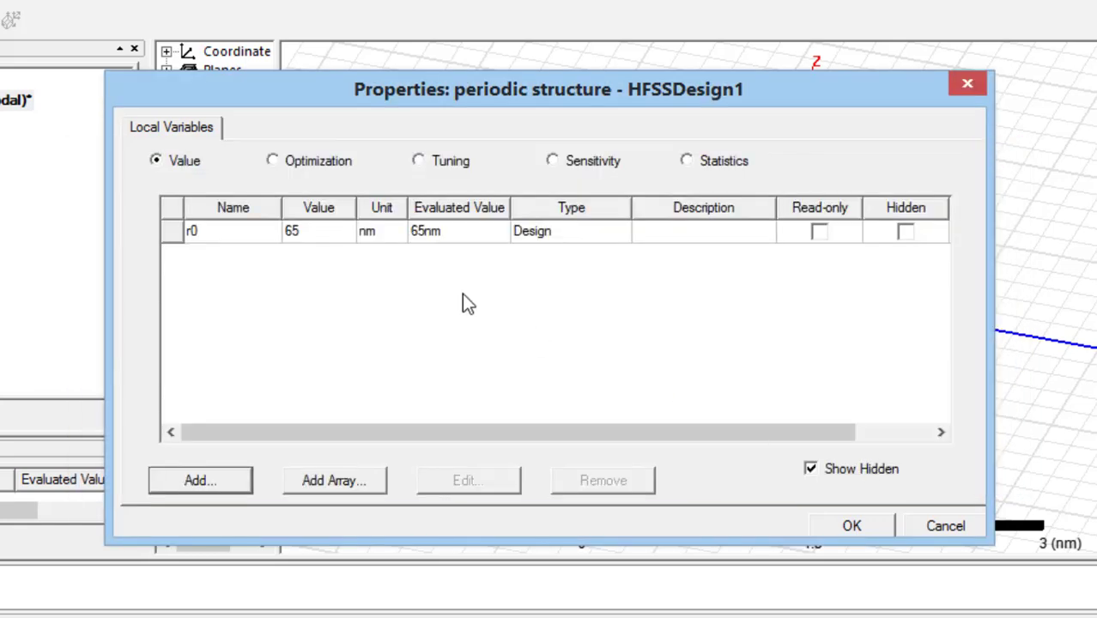
- Add a local design variable w with a value of 300 nm
left_click(200, 478)
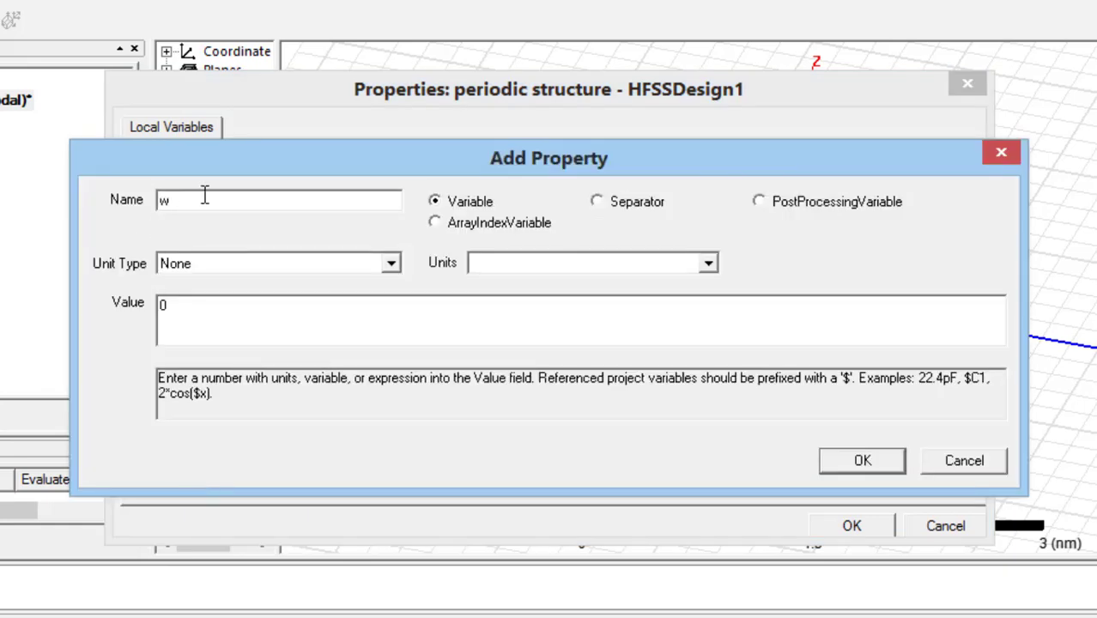
type("w")
left_click_drag(174, 302, 135, 299)
key("Return")
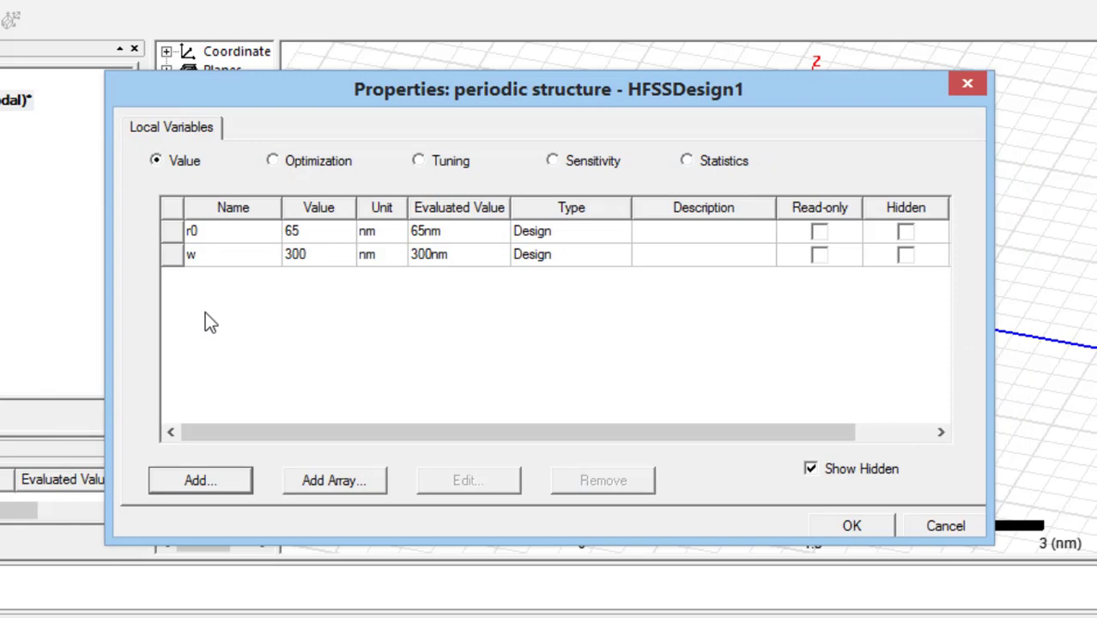
- Add a local design variable lambda with a value of 800 nm and accept the design properties
left_click(228, 473)
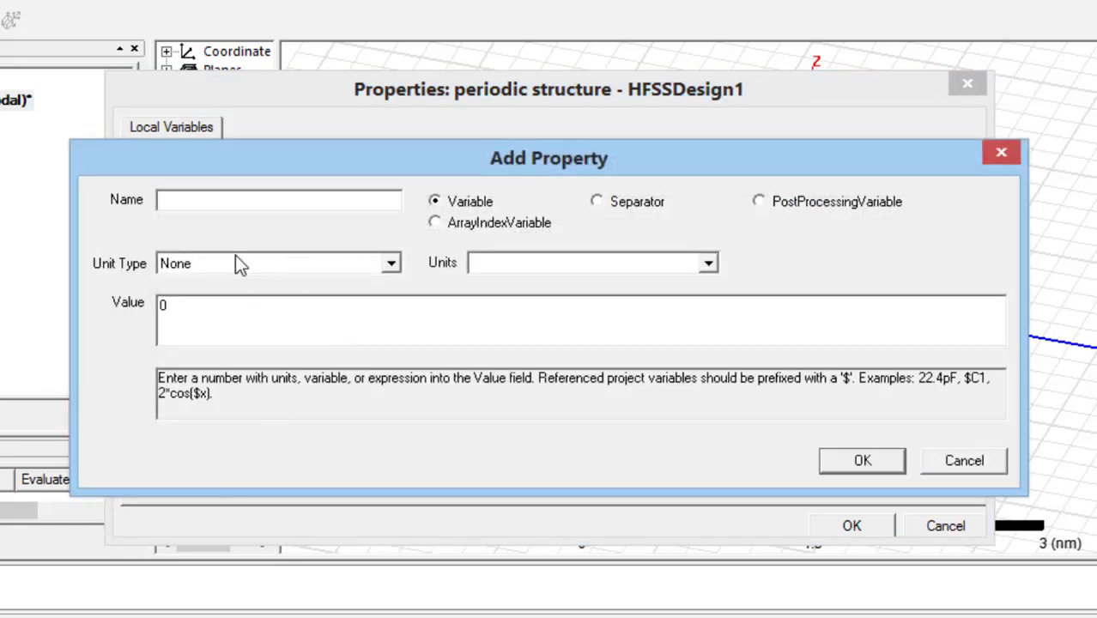
type("lambda")
key("Tab")
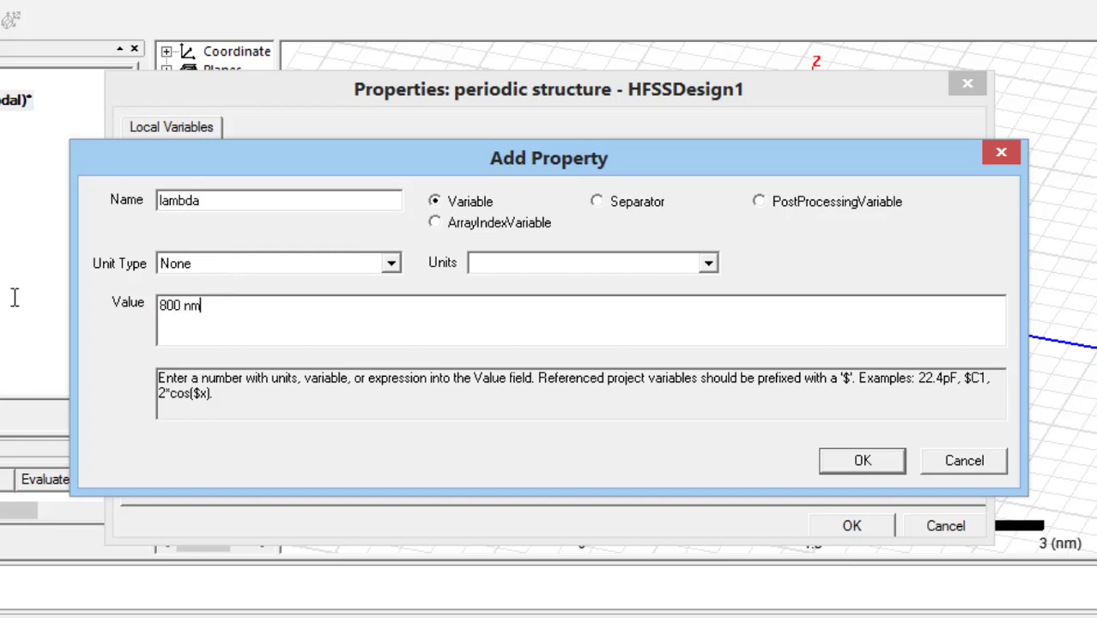
left_click(880, 465)
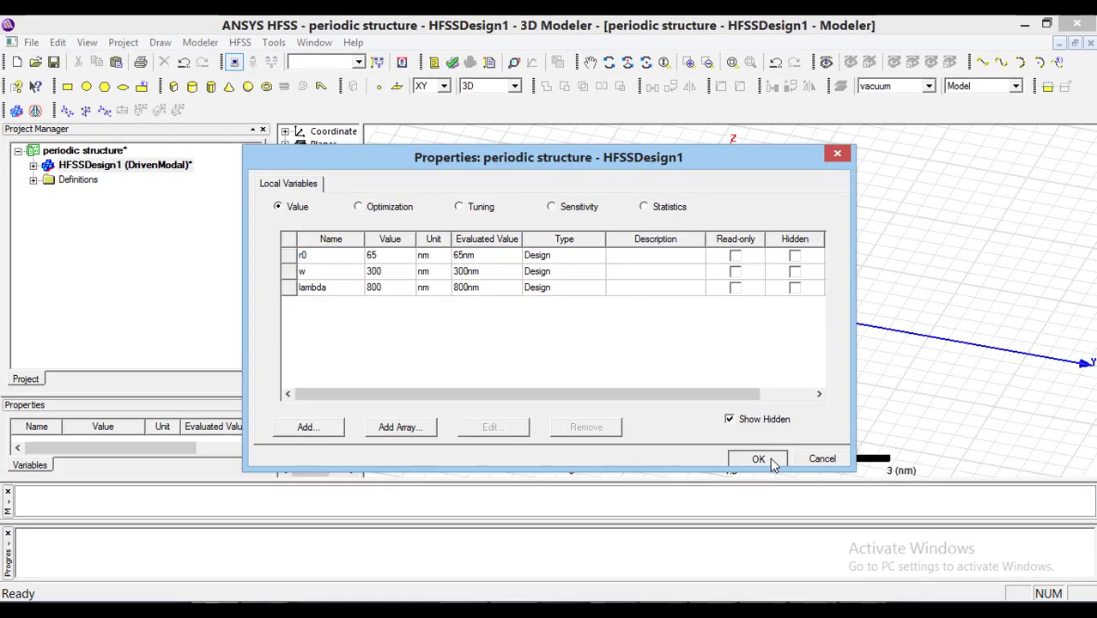
left_click(808, 484)
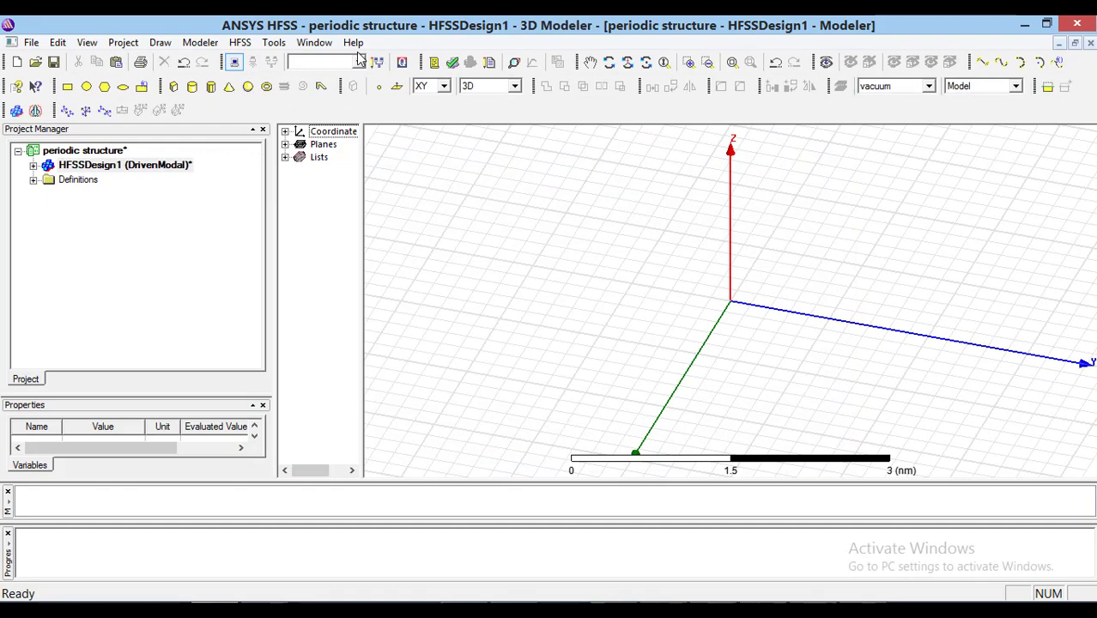
- Draw a vacuum box from the origin with a base of about 0.2 by 0.4 nm, extending upward along Z
left_click(174, 87)
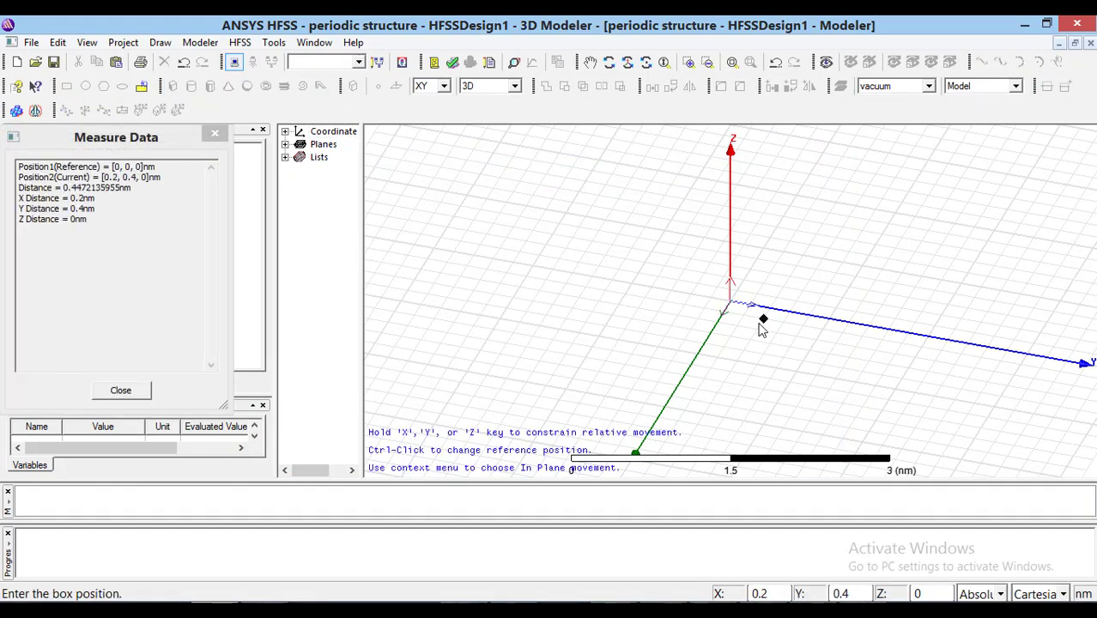
left_click(730, 302)
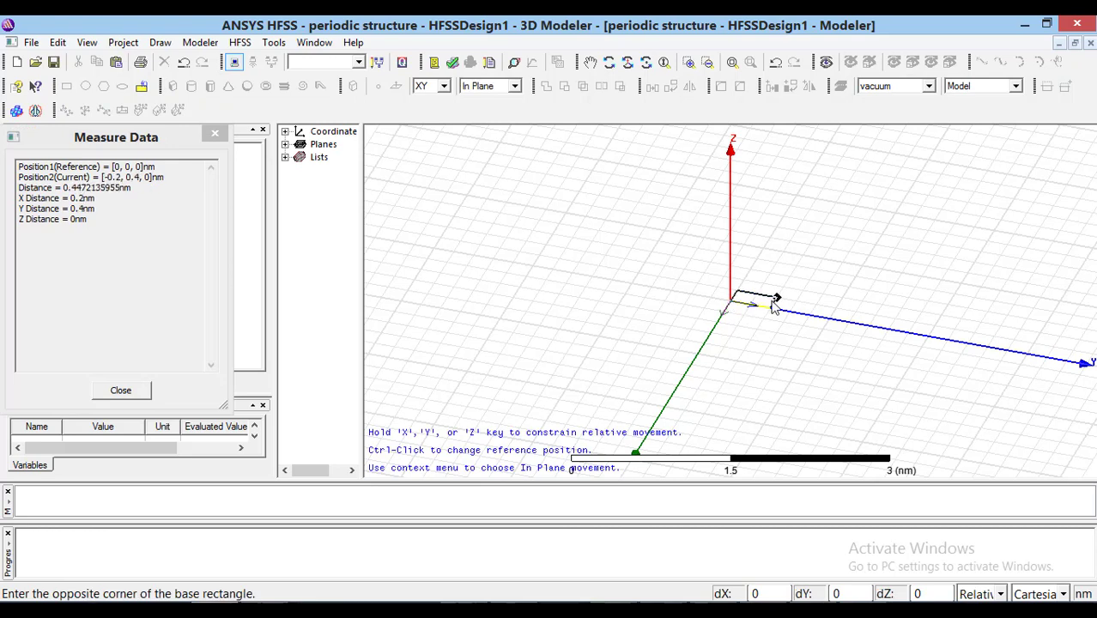
left_click(774, 307)
left_click(775, 245)
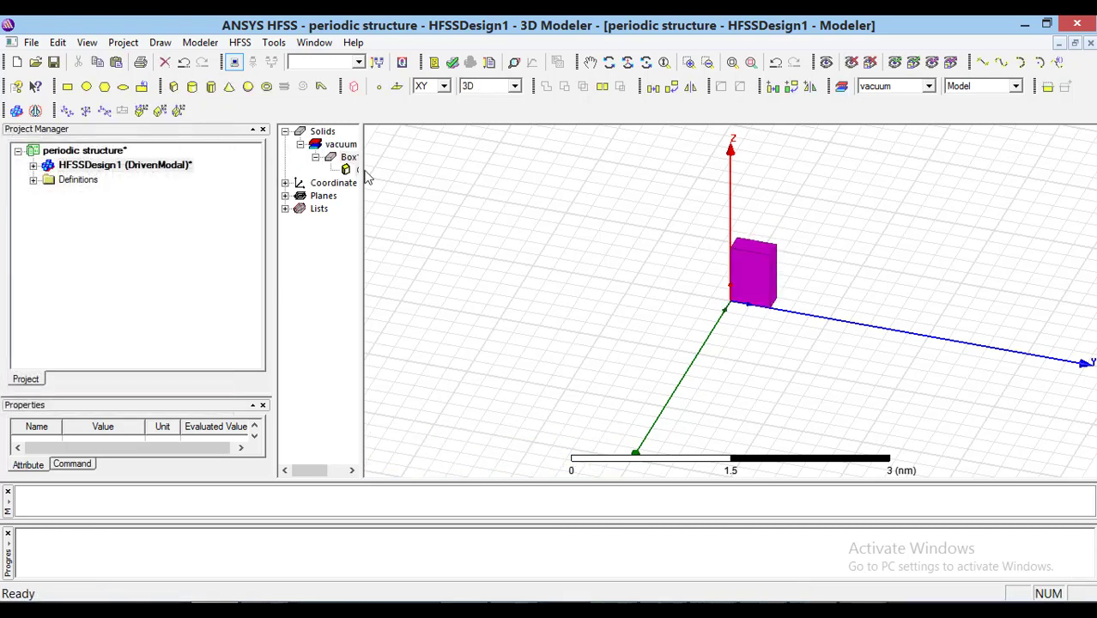
- Edit the box's creation properties to give it a new position and size, centred on the origin in the XY plane
left_click_drag(360, 175, 440, 175)
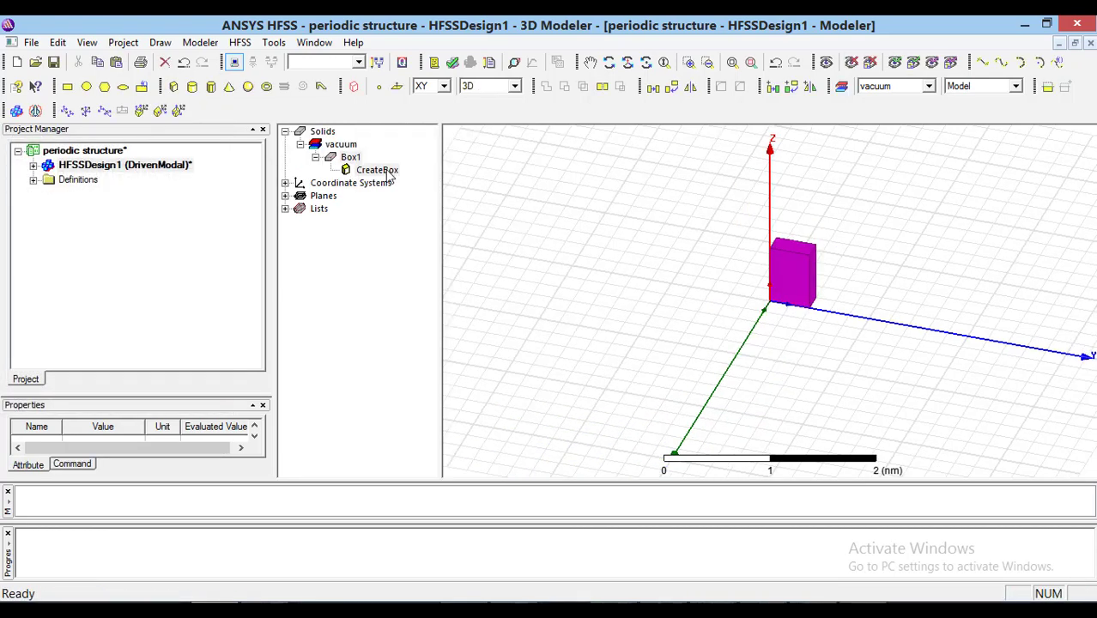
double_click(378, 170)
key("Return")
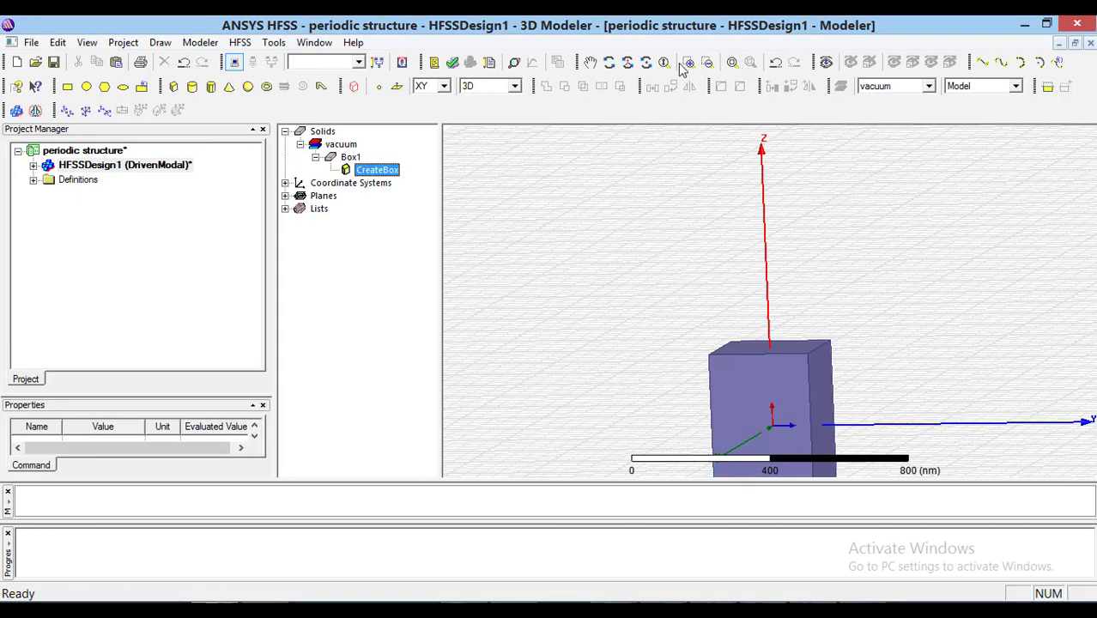
- Inspect the vacuum box in the 3D view and review the position and size expressions in its creation properties
left_click(731, 63)
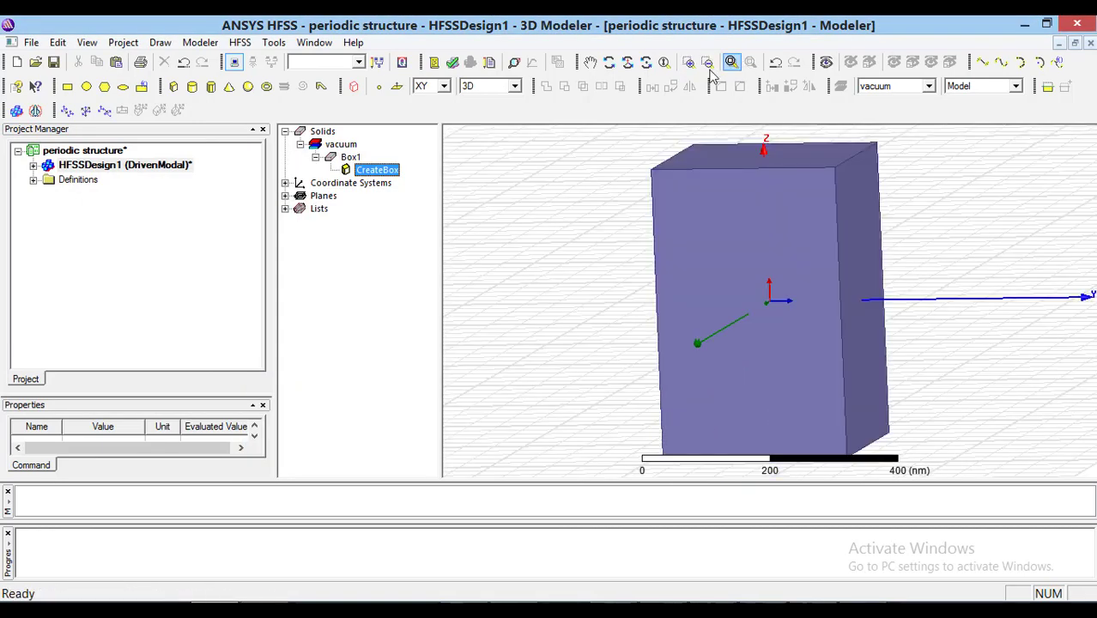
left_click(609, 63)
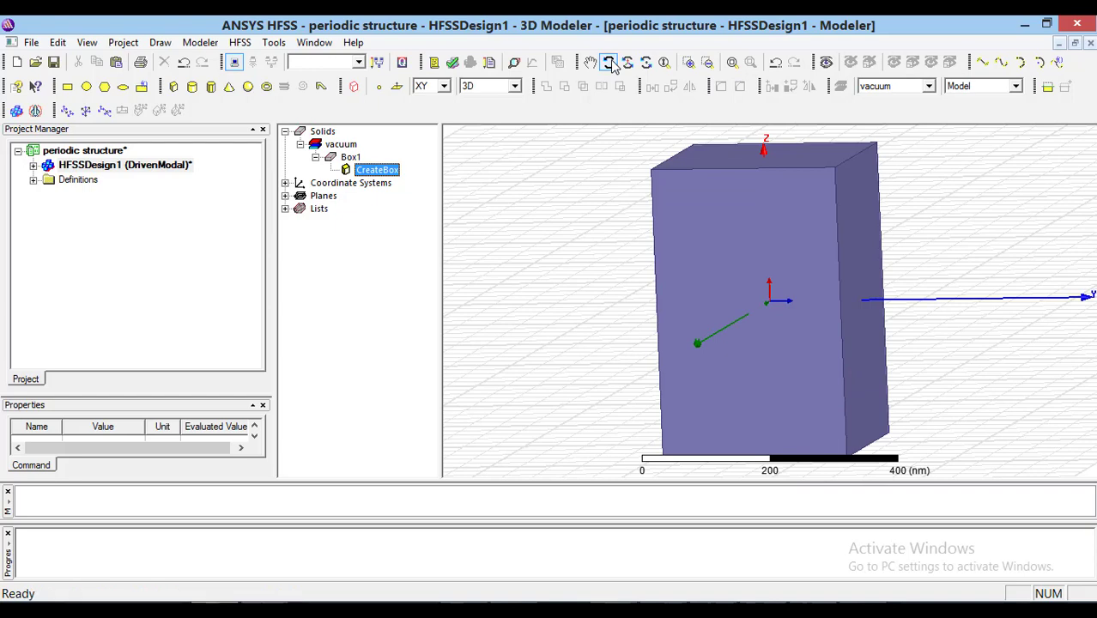
left_click_drag(752, 172, 687, 247)
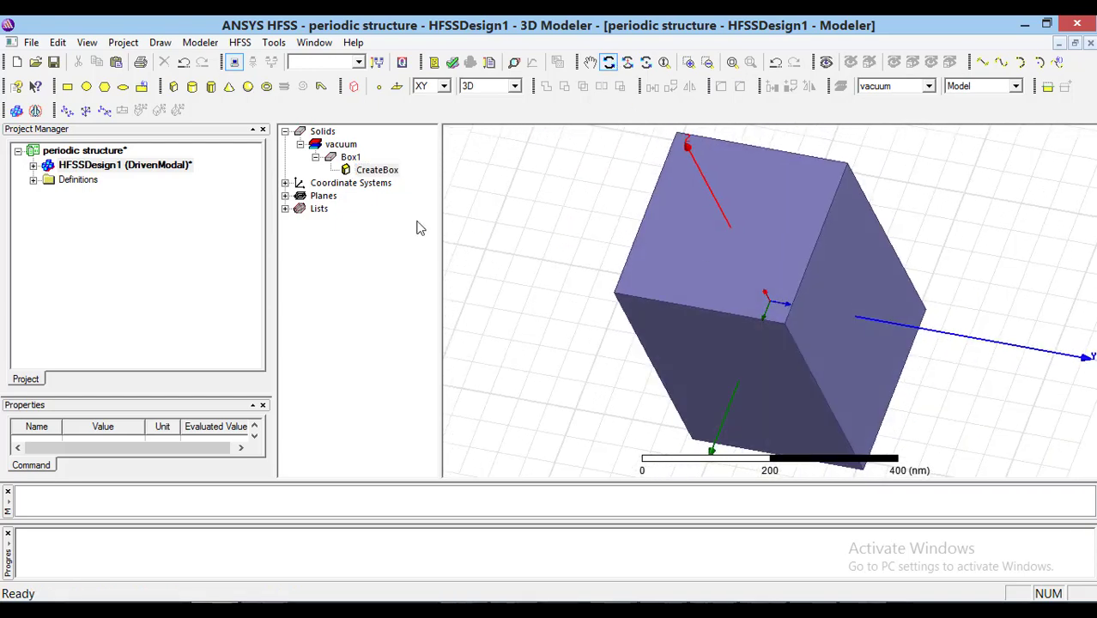
double_click(371, 169)
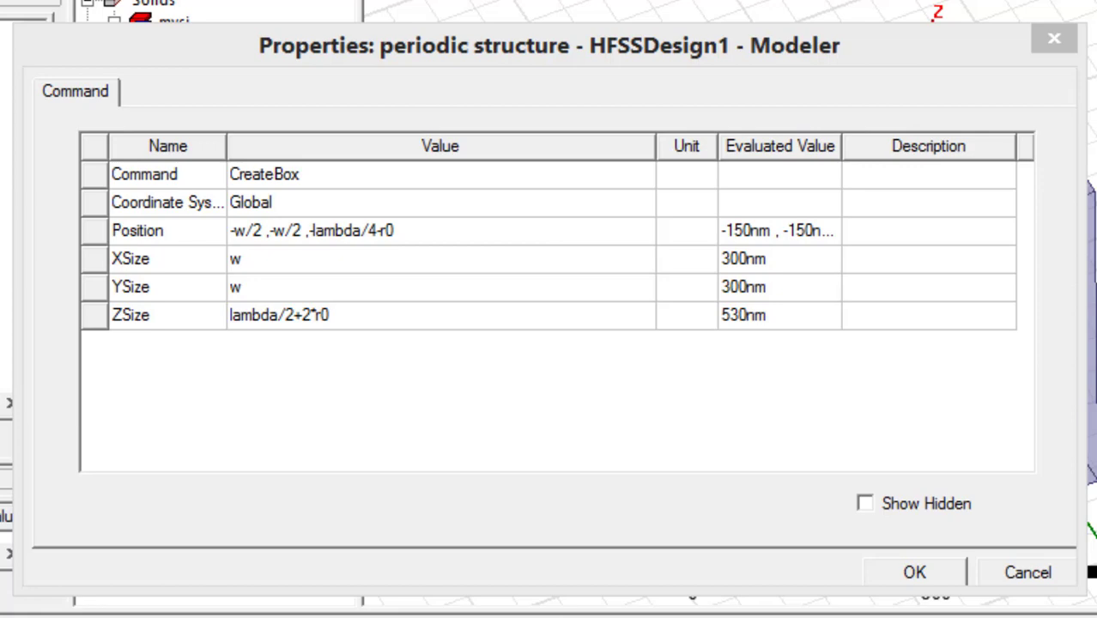
key("Return")
- Set the transparency of the vacuum box to 0.67 and accept its attributes
double_click(348, 157)
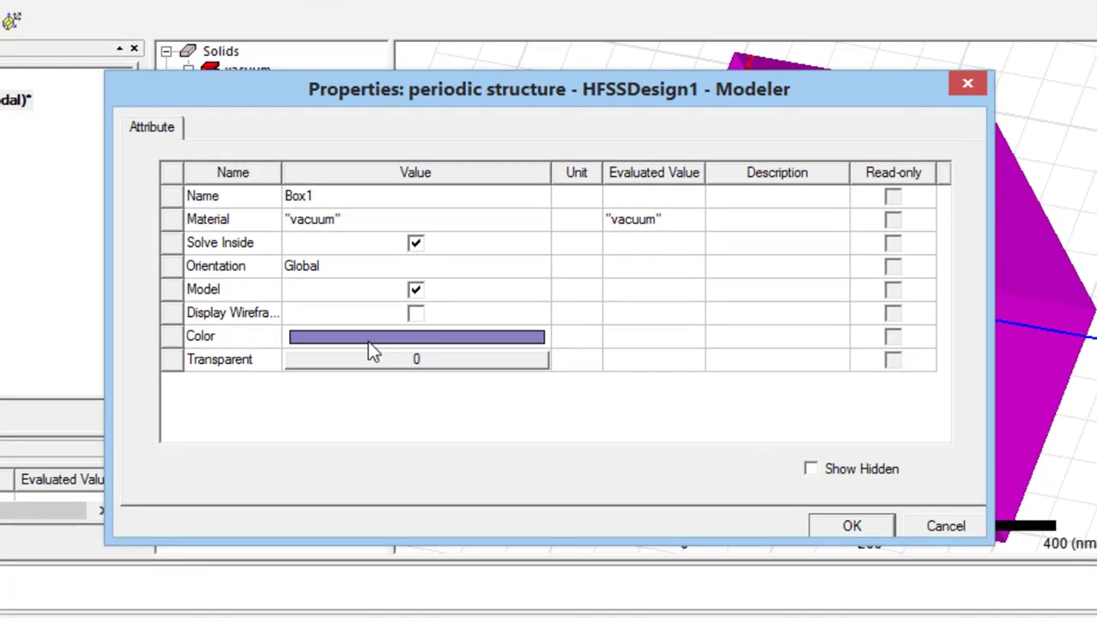
left_click(376, 358)
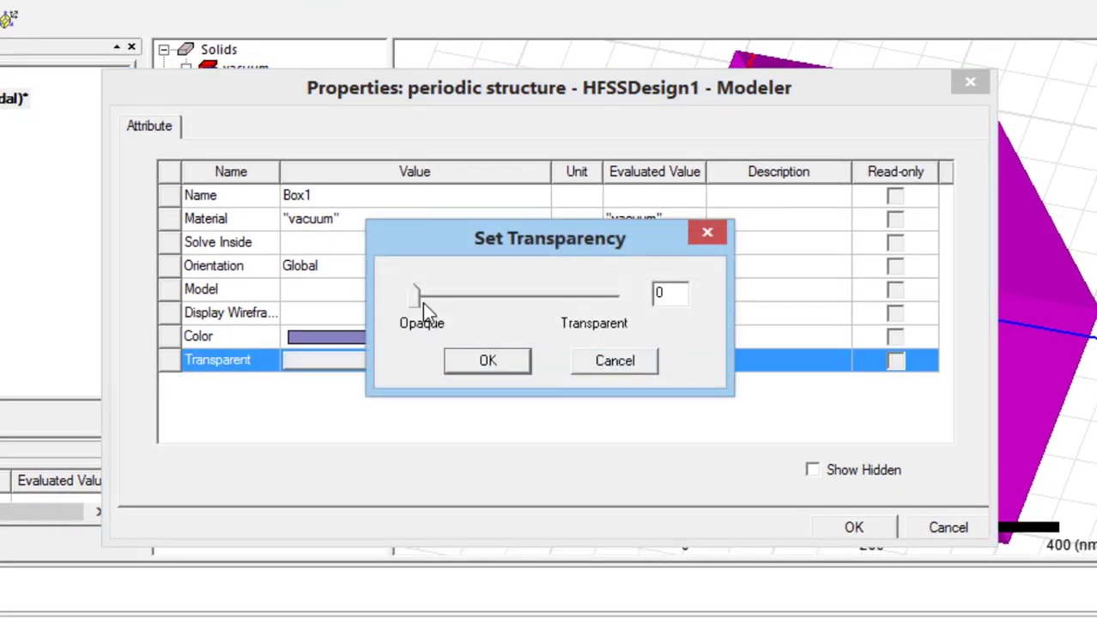
left_click_drag(416, 300, 549, 314)
left_click(505, 367)
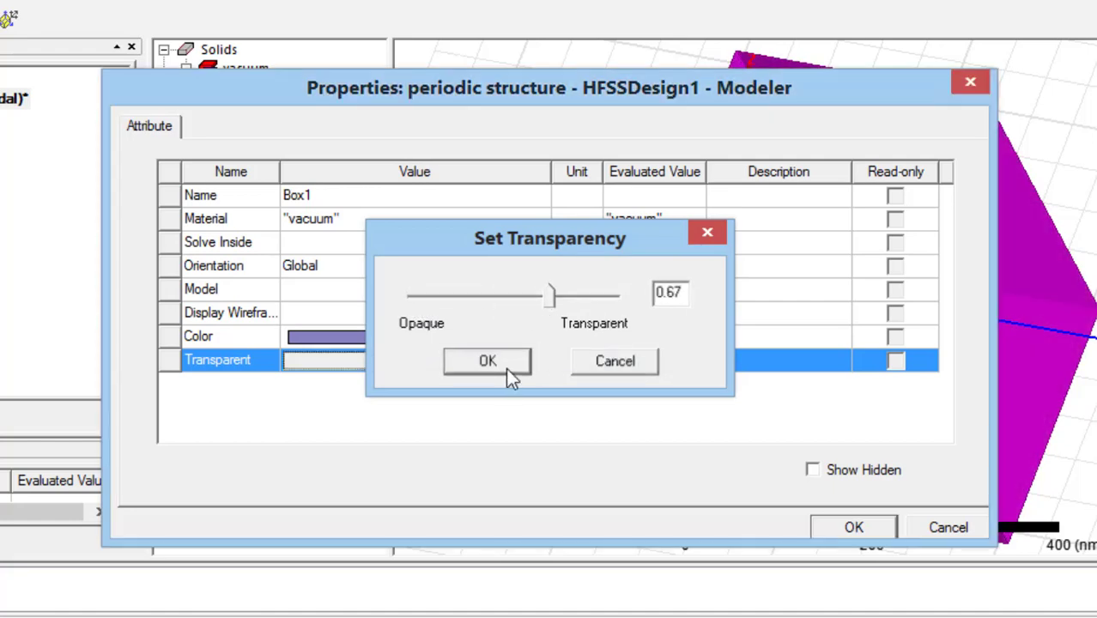
left_click(884, 531)
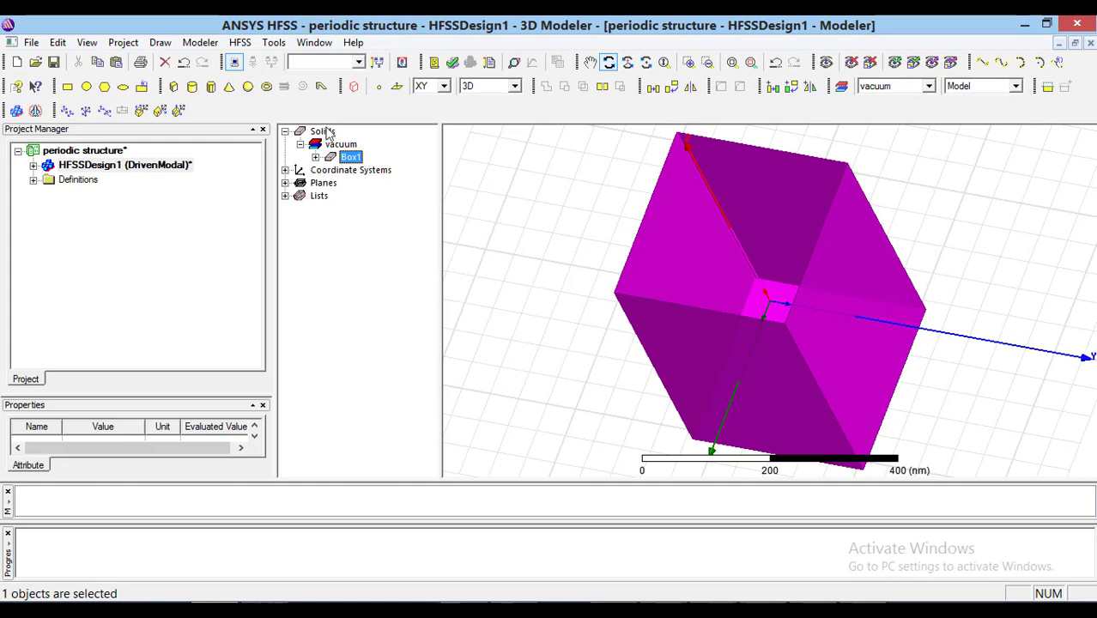
- Draw a sphere centred at the origin inside the box, with a radius of about 50 nm
left_click(247, 86)
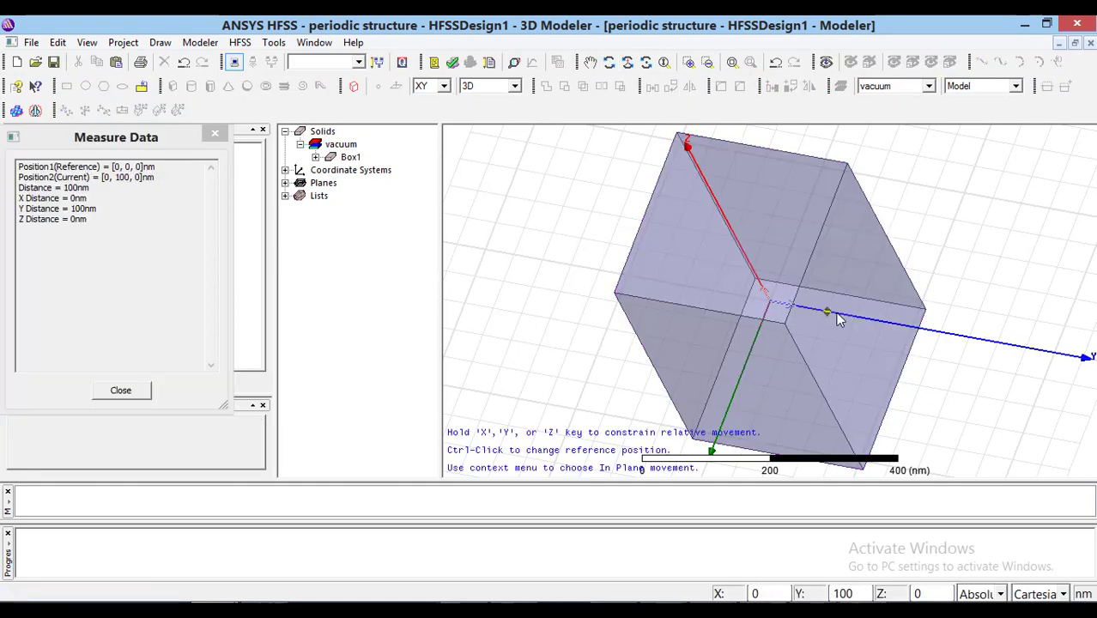
left_click(776, 305)
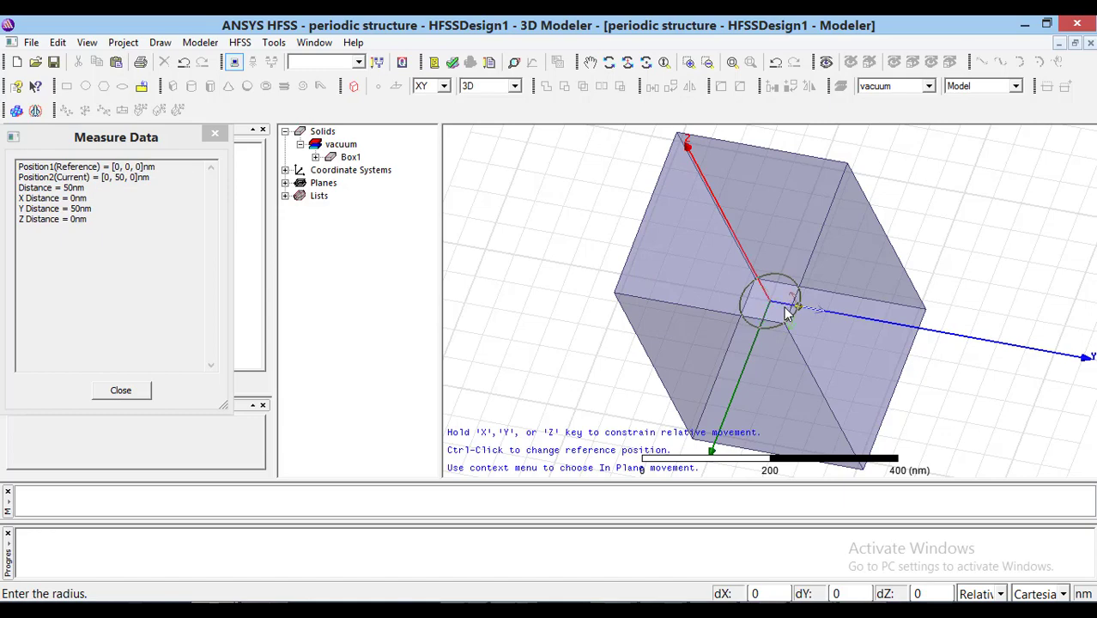
left_click(788, 314)
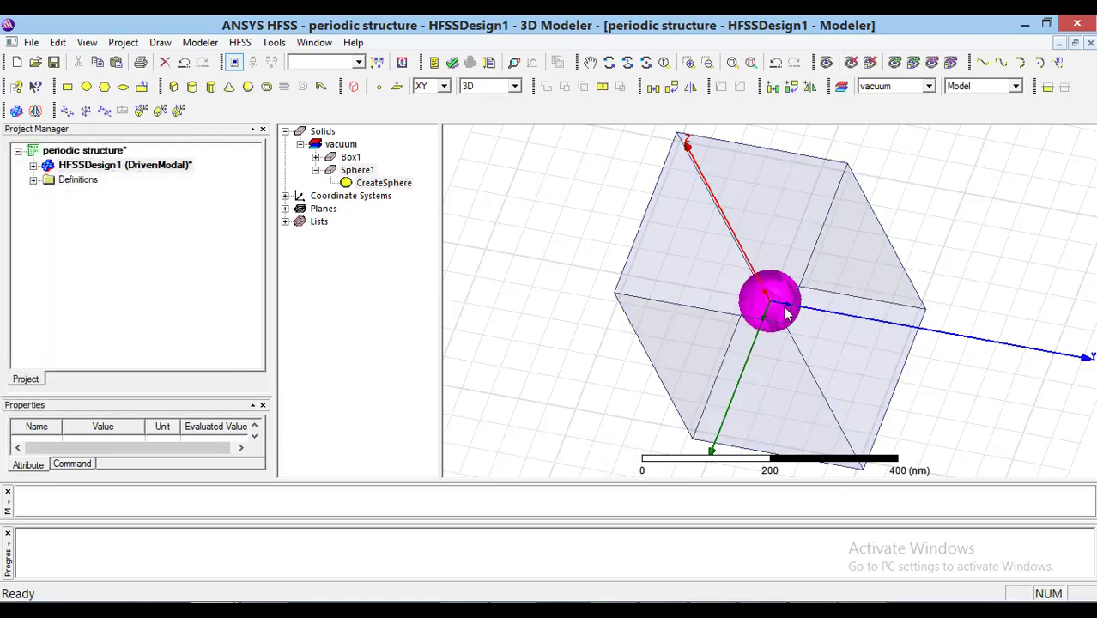
- Set the sphere's radius to the design variable r0 in its creation properties
double_click(381, 188)
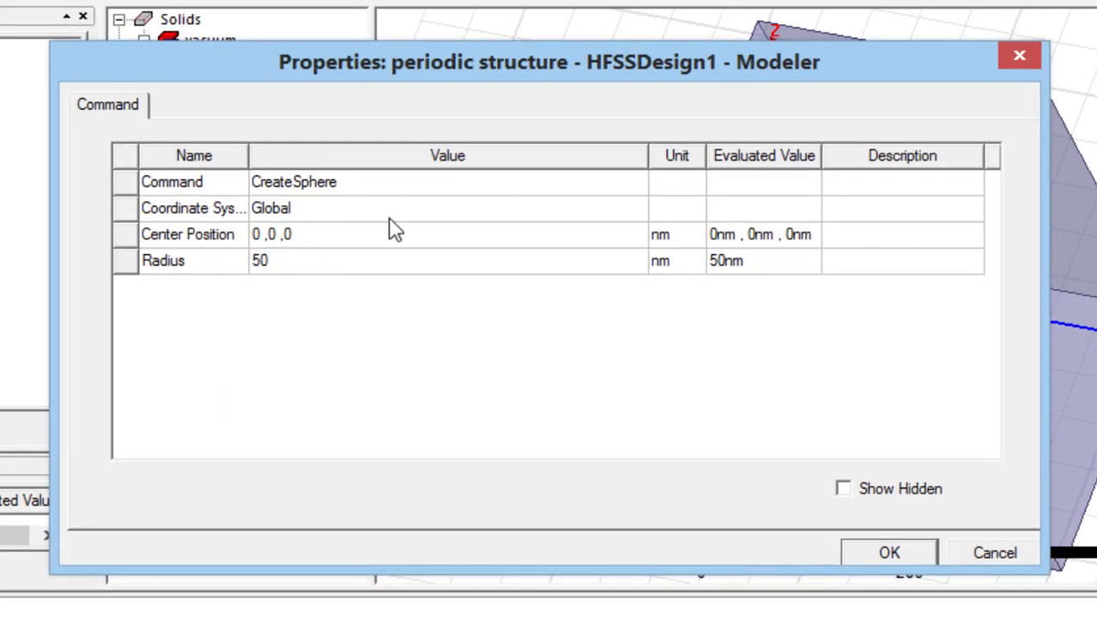
left_click(301, 261)
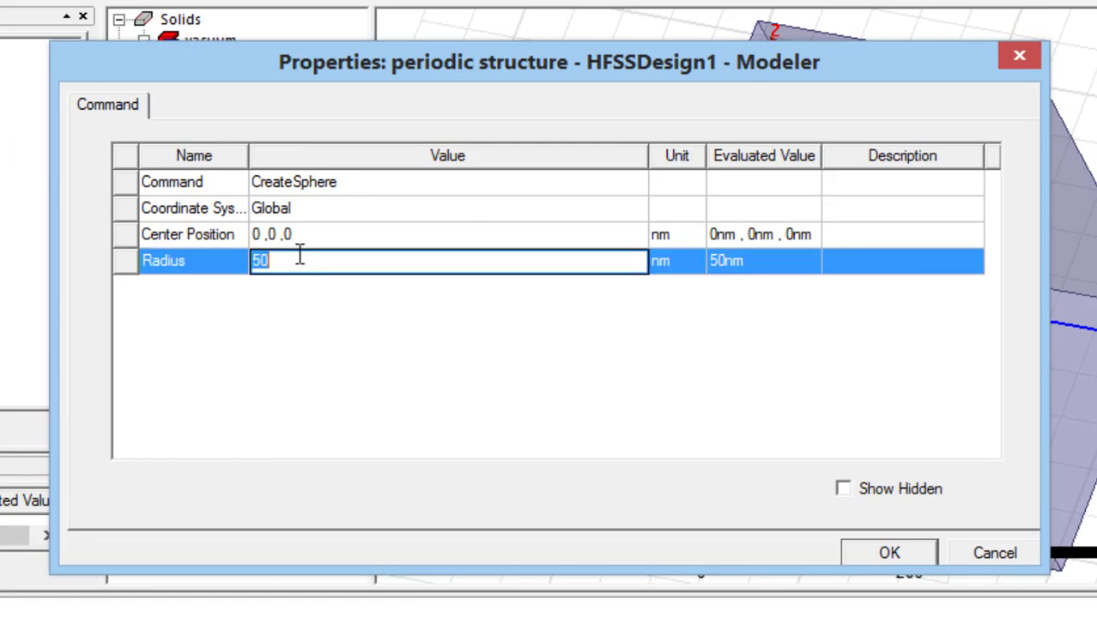
type("r")
left_click(892, 556)
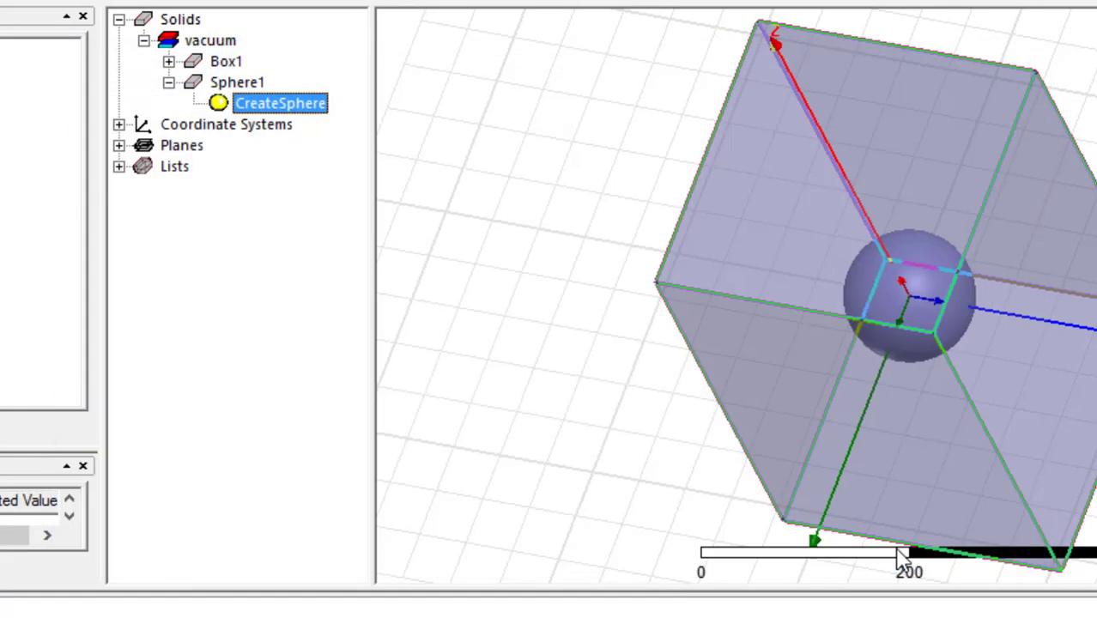
- Assign the project material mysi to the sphere in place of vacuum
double_click(242, 83)
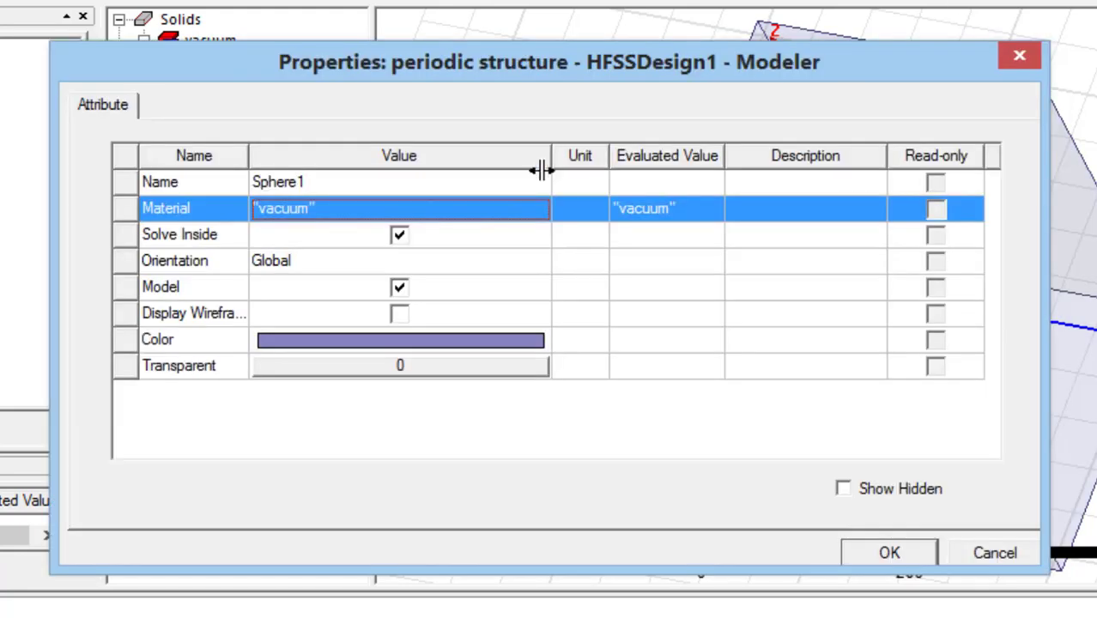
left_click(373, 211)
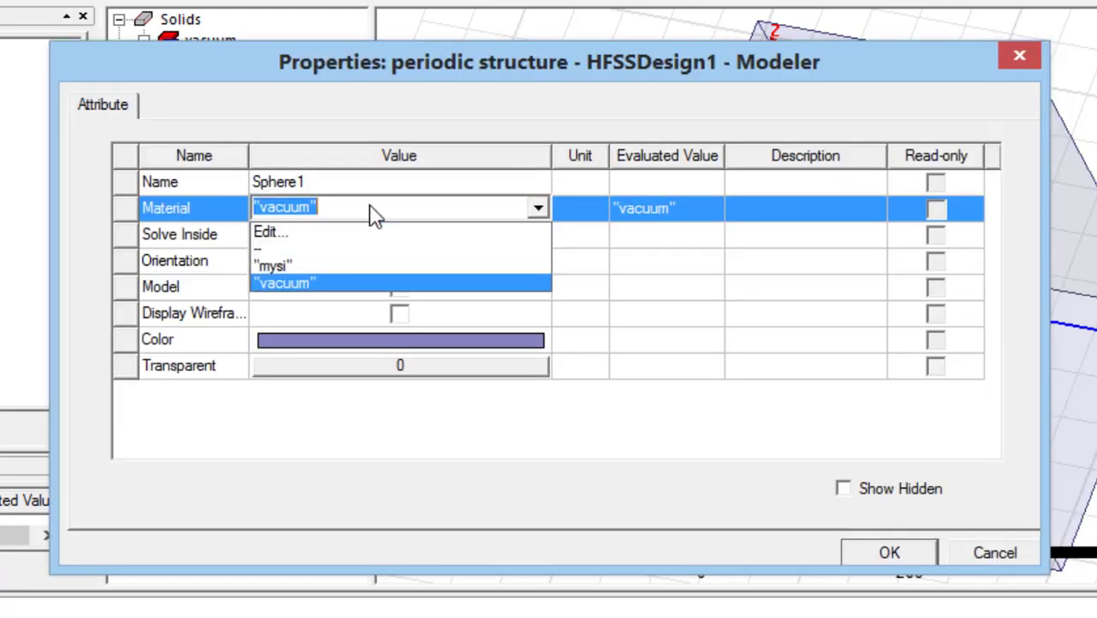
left_click(307, 244)
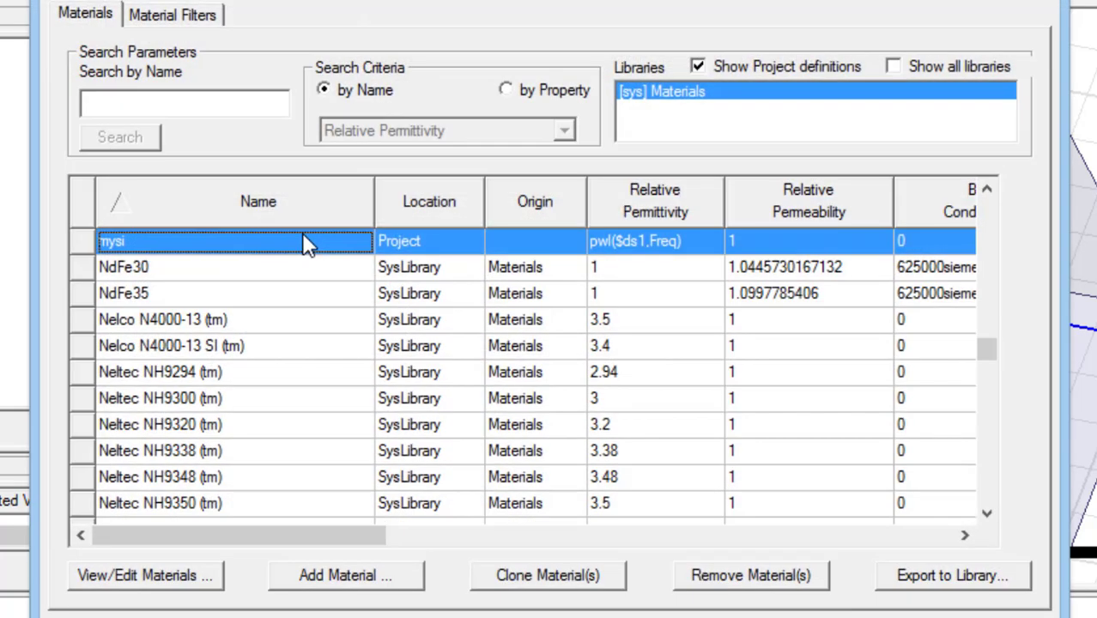
double_click(247, 249)
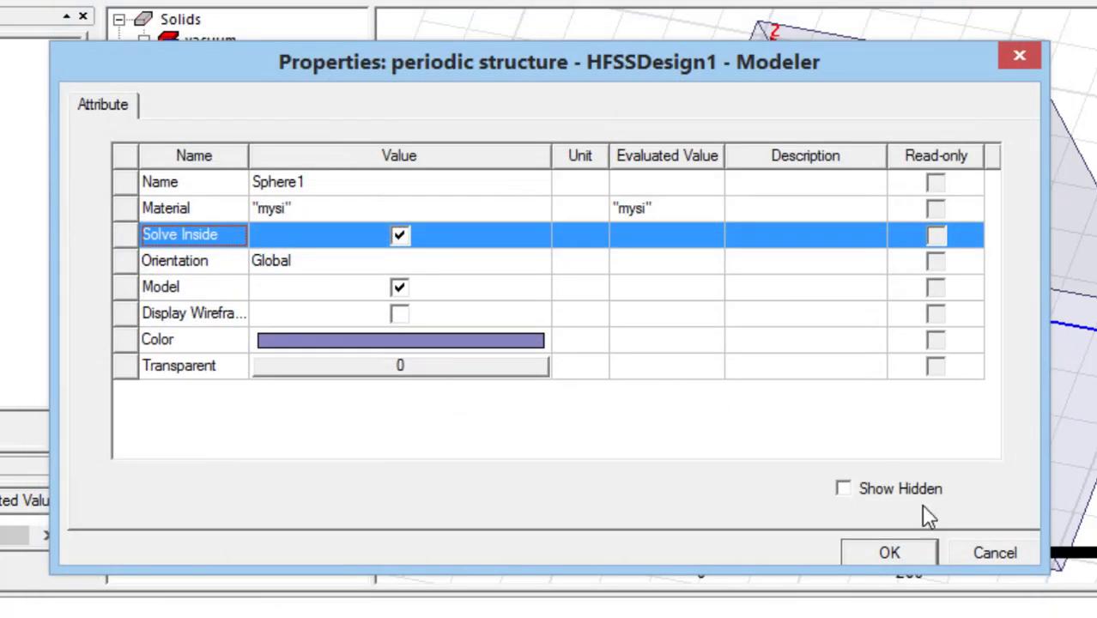
left_click(890, 552)
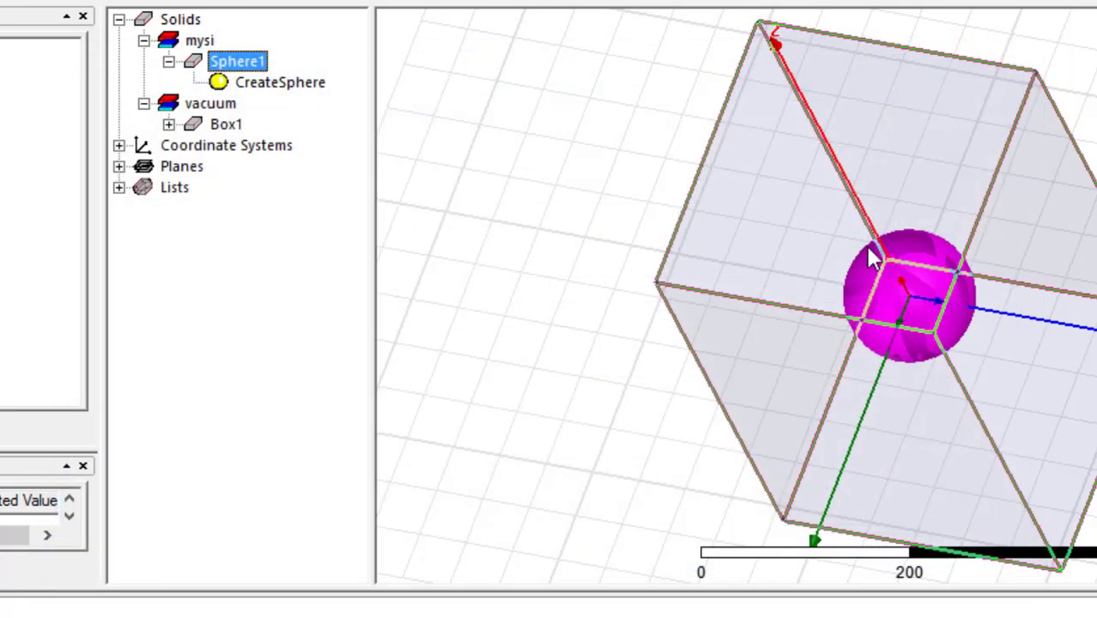
left_click(602, 98)
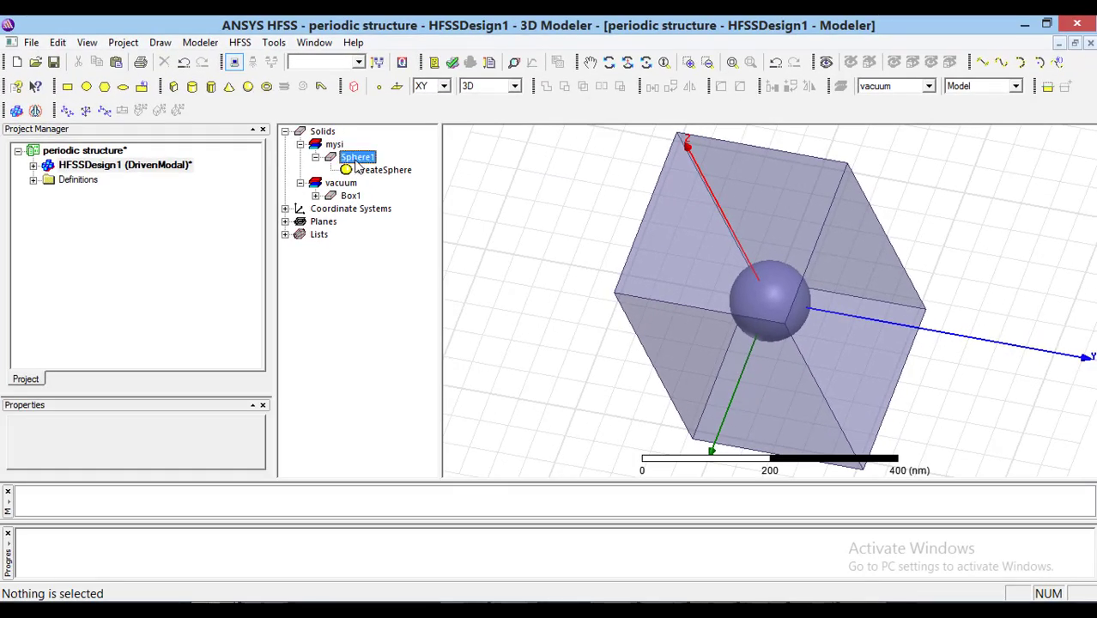
- Change the sphere's display color to the basic grey (RGB 128, 128, 128) and deselect it
double_click(357, 163)
left_click(416, 336)
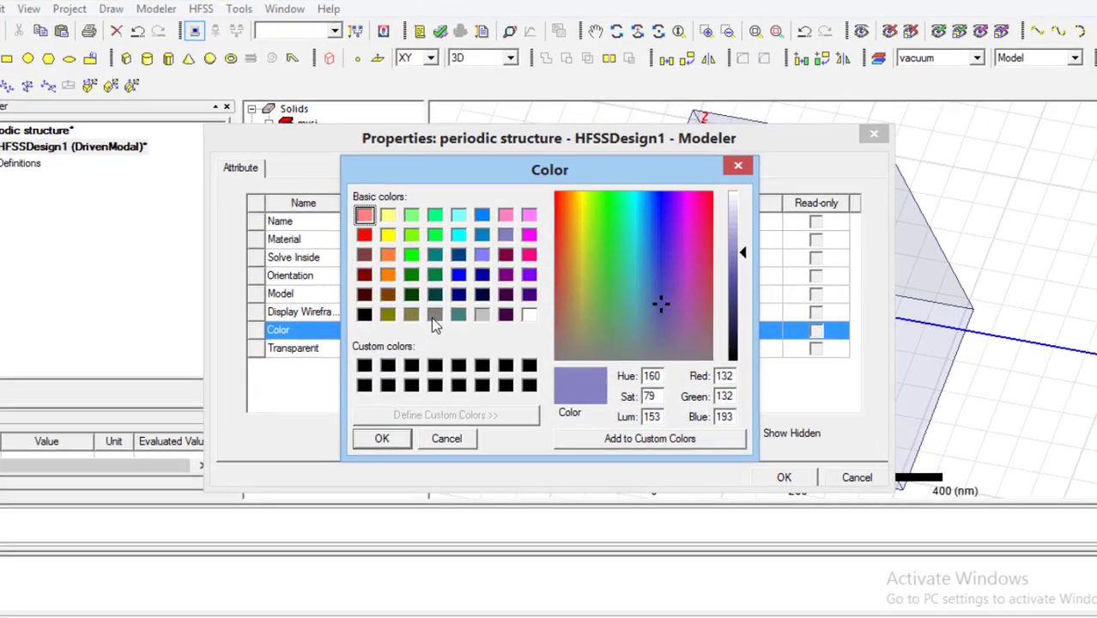
left_click(448, 313)
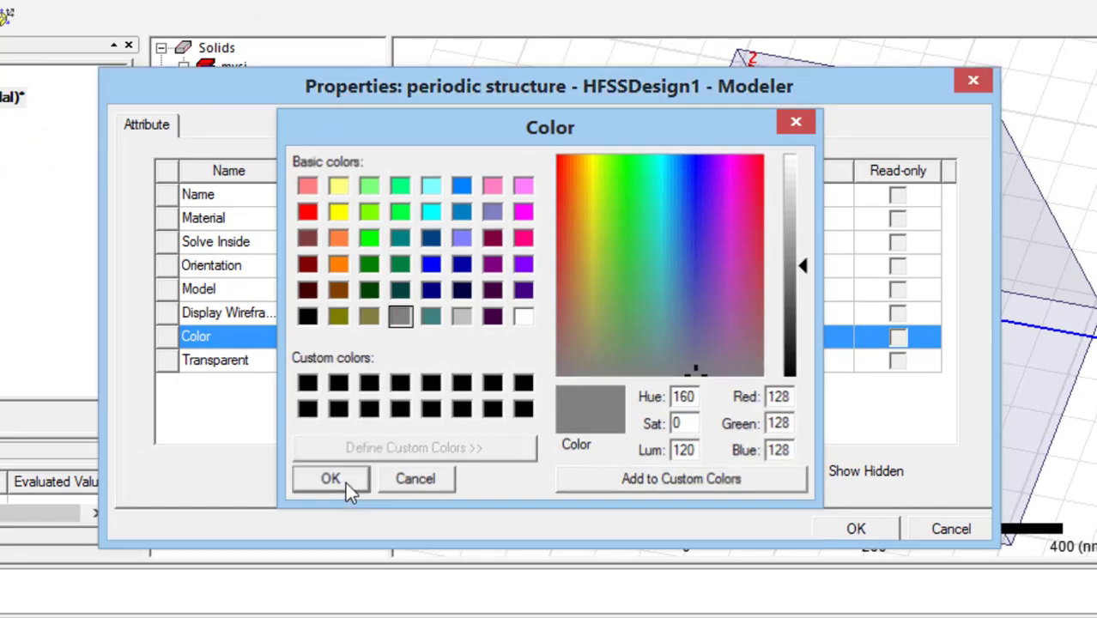
left_click(330, 478)
left_click(855, 529)
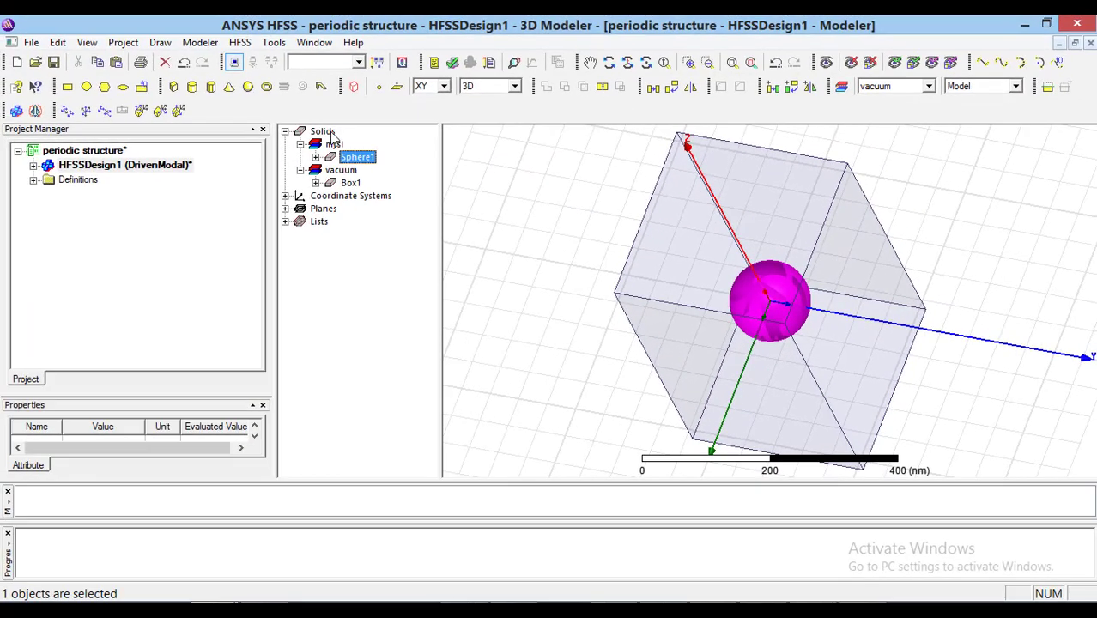
left_click(556, 190)
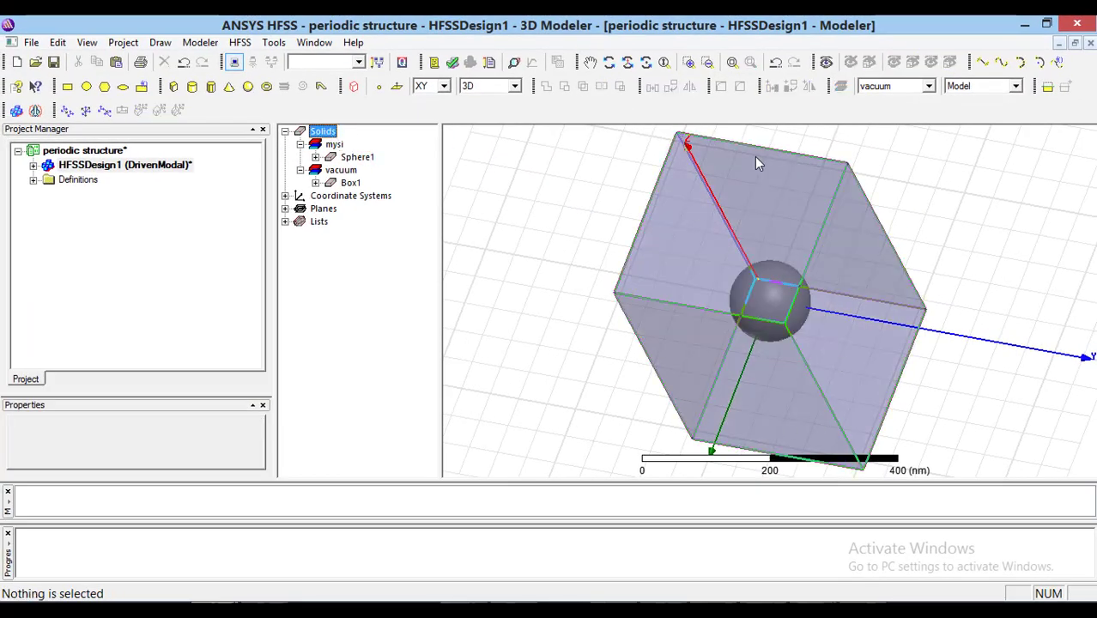
- Select the box's side face on the positive X side and start assigning a Master boundary to it
left_click(608, 62)
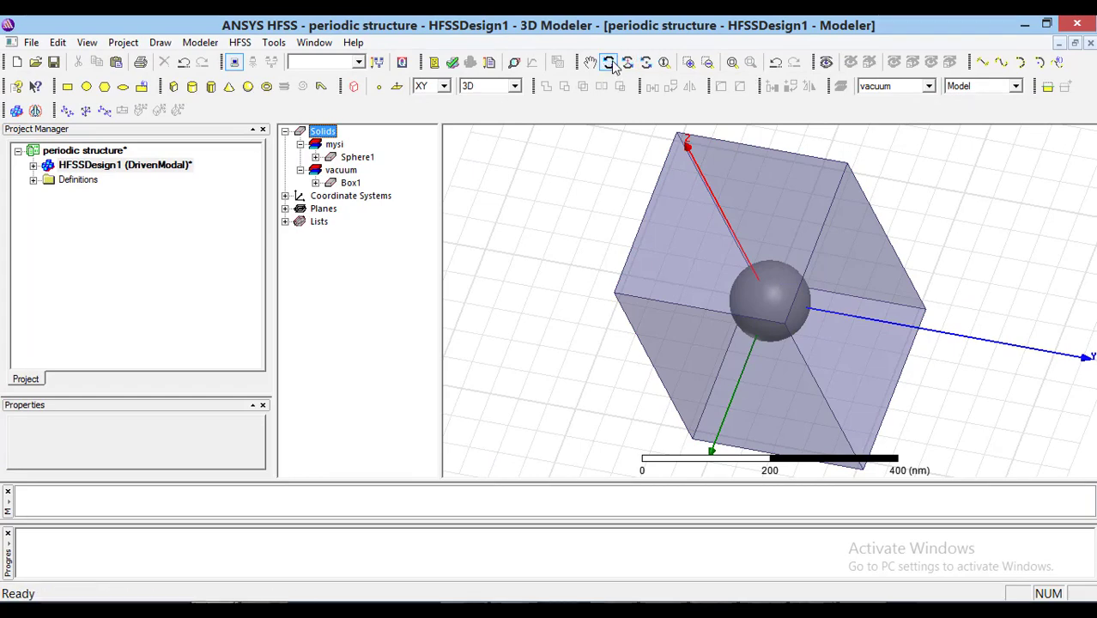
left_click_drag(819, 224, 783, 388)
left_click(780, 379)
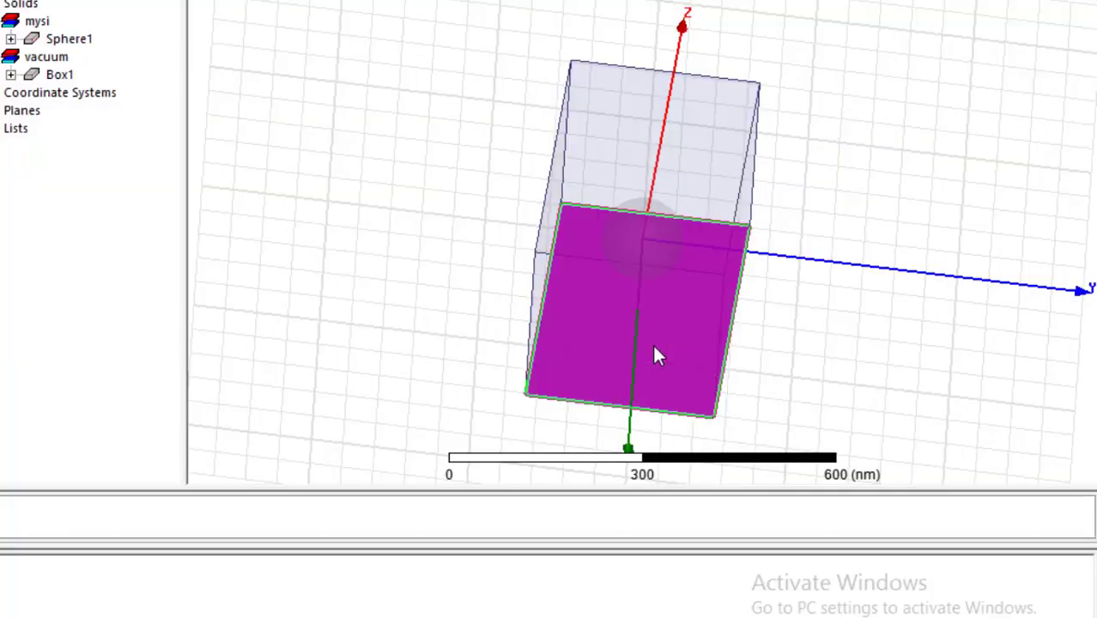
right_click(654, 349)
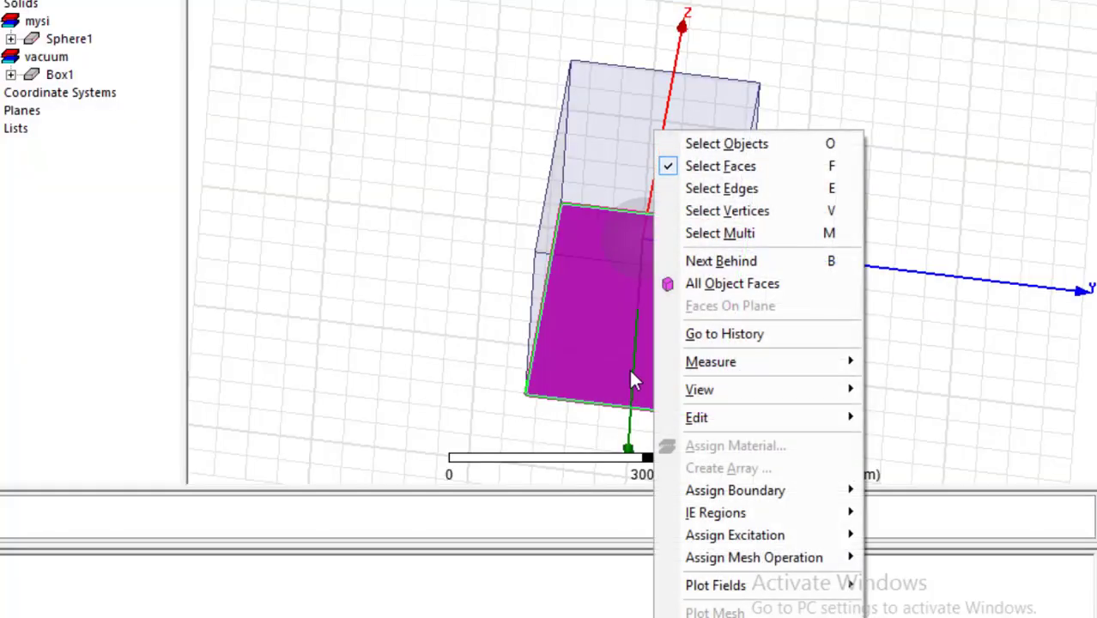
mouse_move(837, 532)
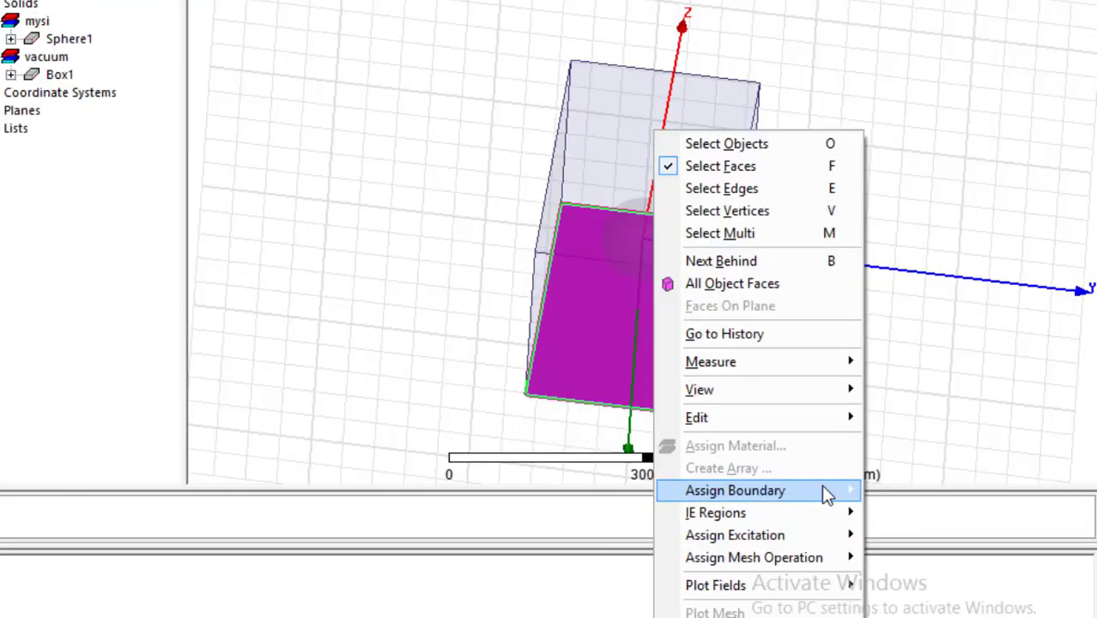
mouse_move(1042, 517)
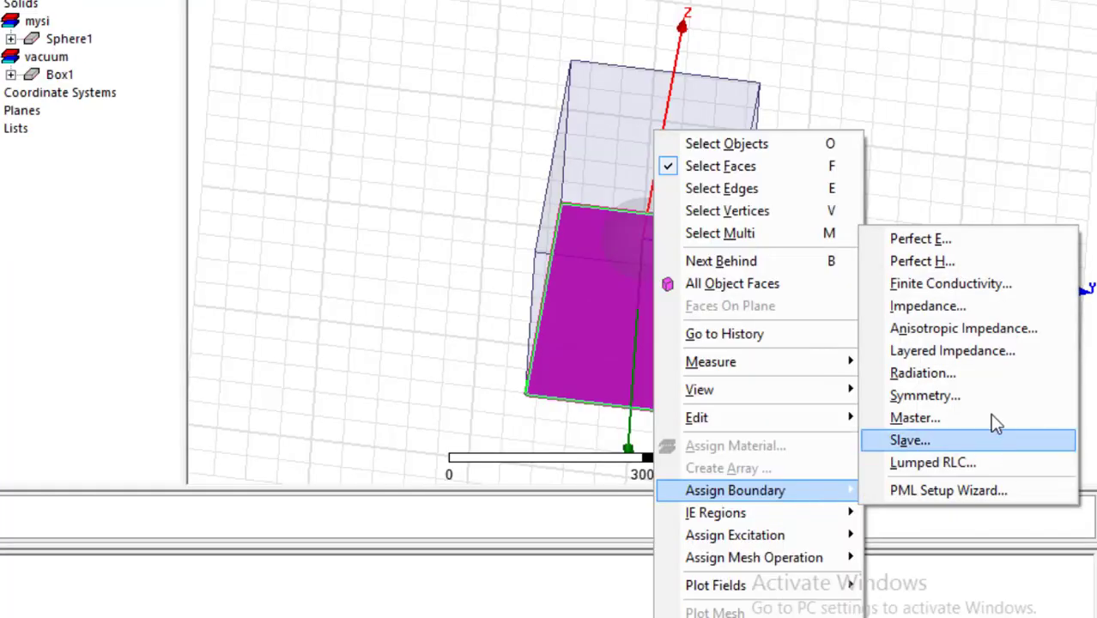
left_click(942, 418)
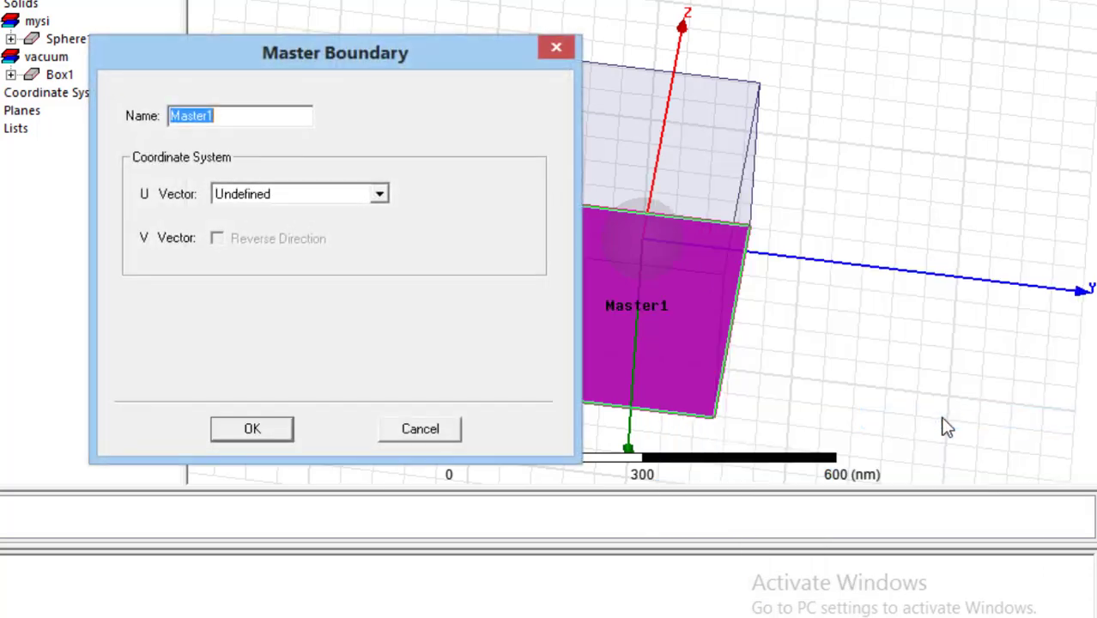
- Define Master1's U vector along the face's lower edge in the positive Y direction, reverse its V vector and accept the boundary
left_click(382, 193)
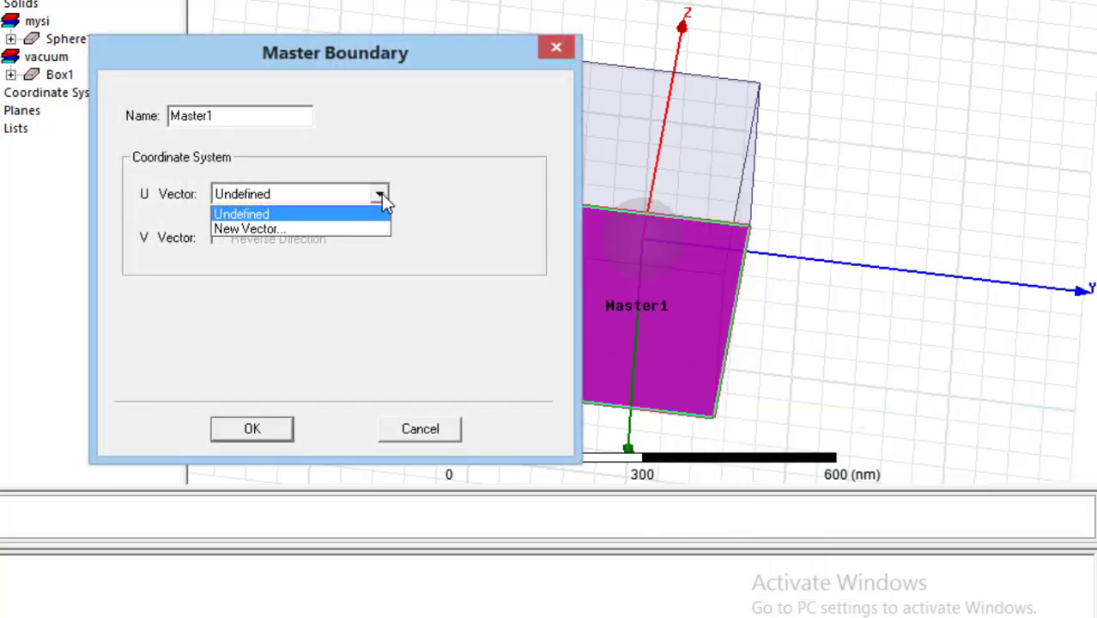
left_click(325, 230)
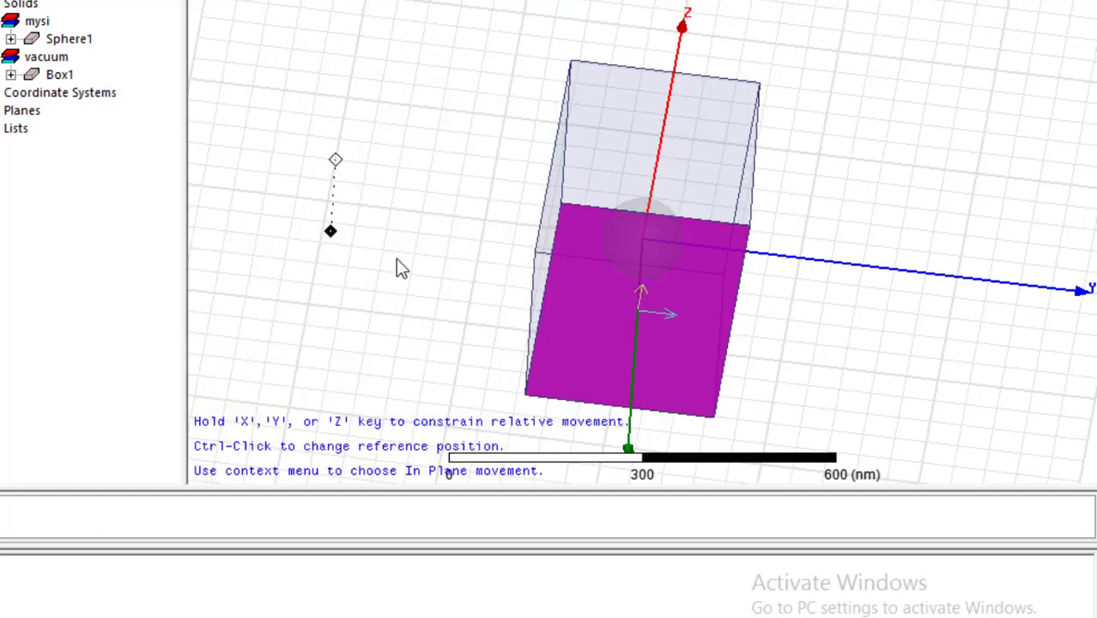
left_click(530, 397)
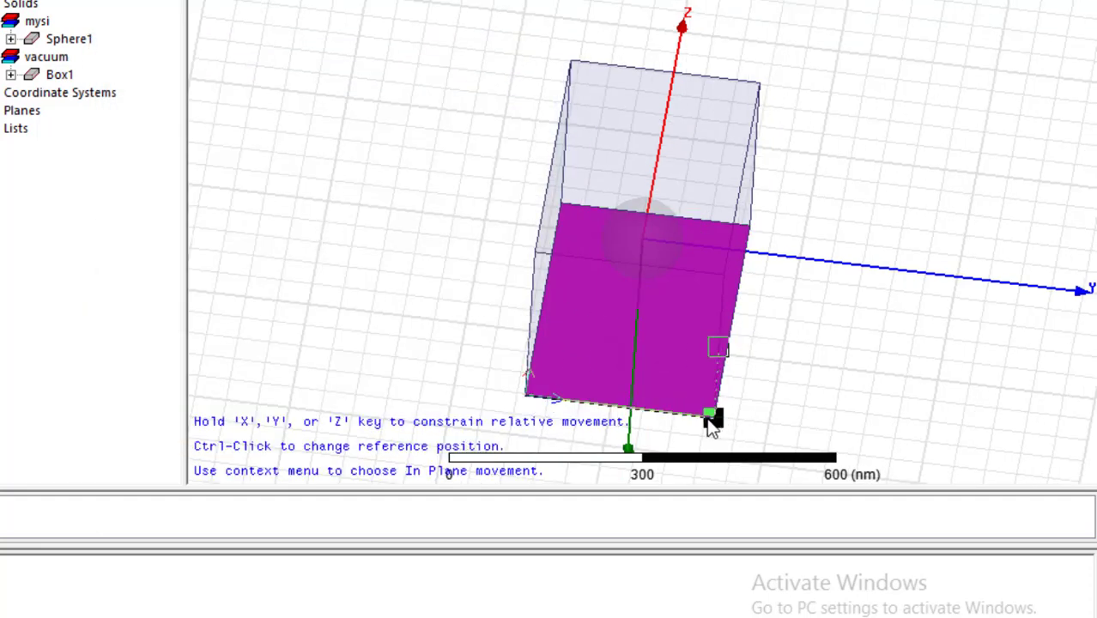
left_click(711, 418)
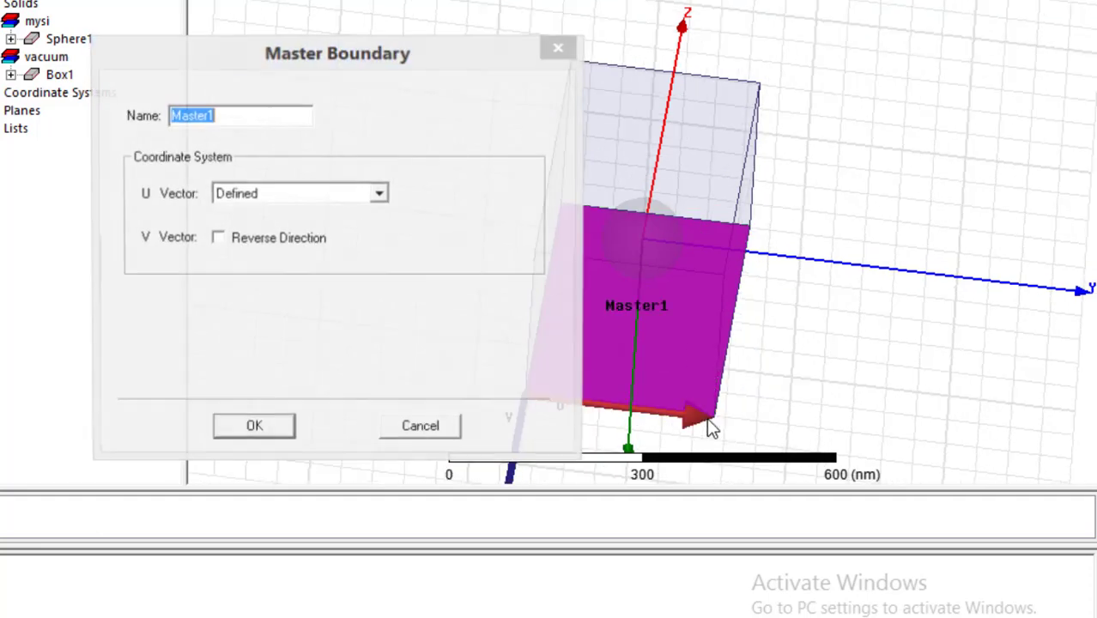
left_click(217, 239)
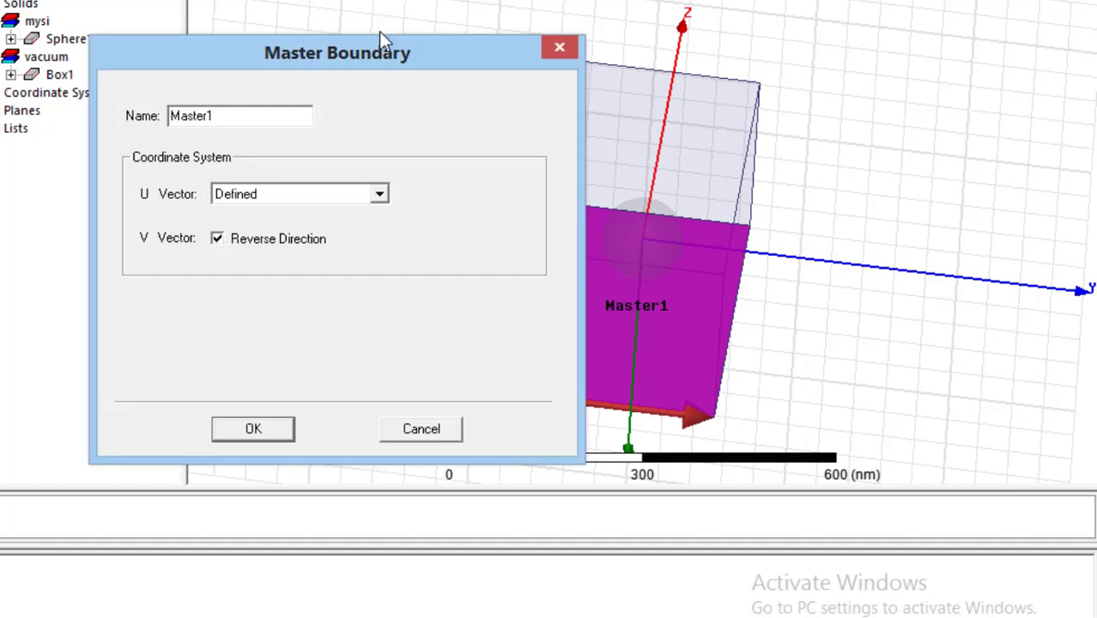
left_click_drag(374, 47, 244, 30)
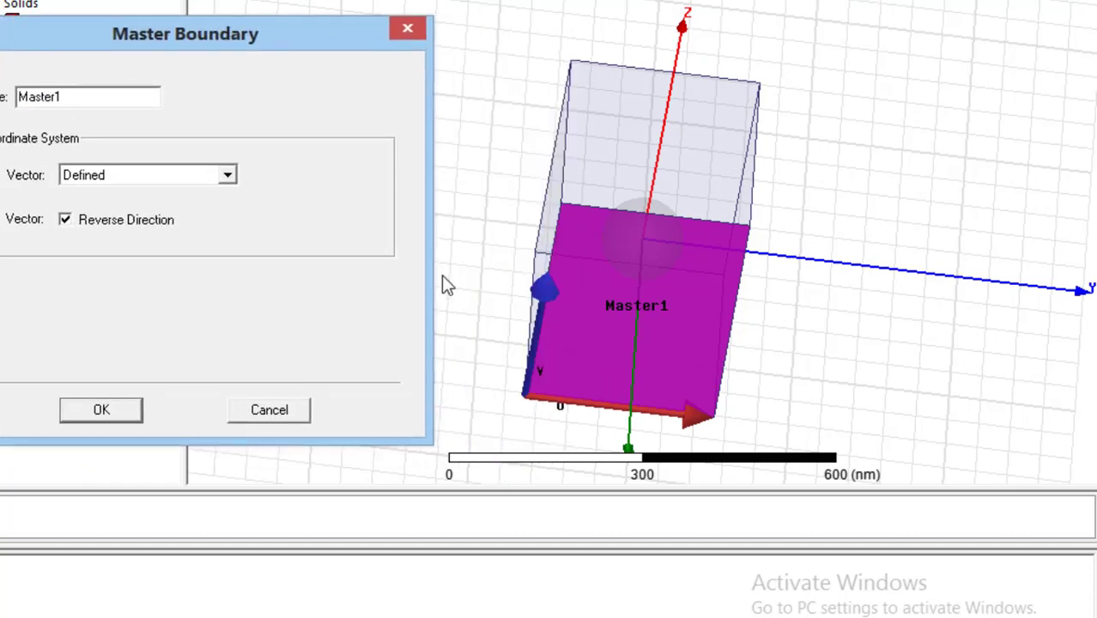
left_click(133, 409)
- Start a Slave boundary on the box's side face on the negative X side and set its master boundary to Master1
left_click(771, 9)
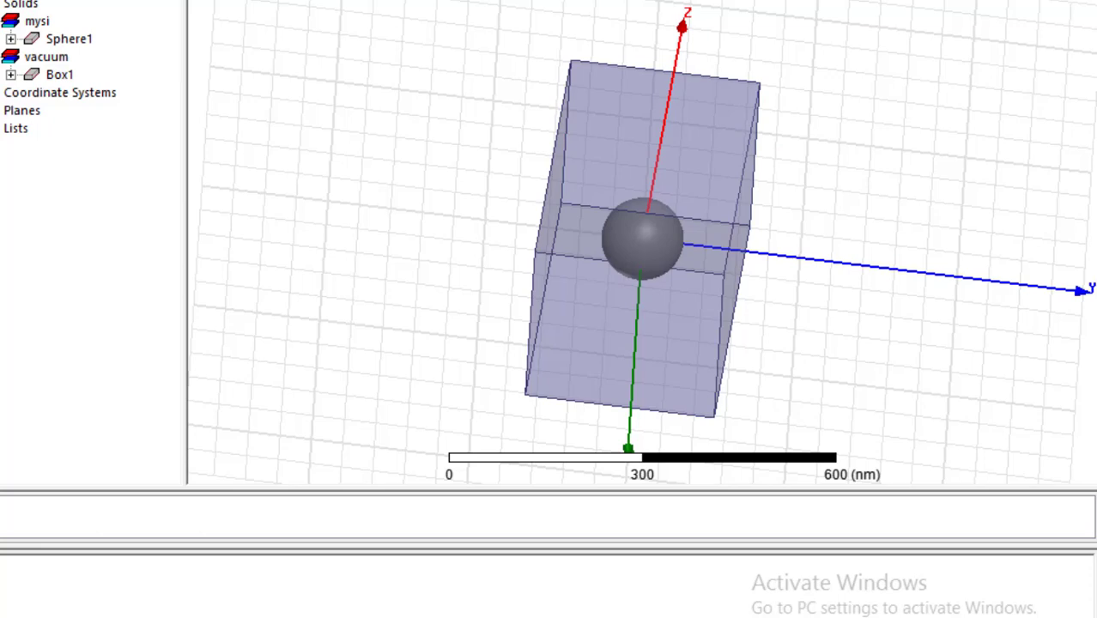
left_click_drag(686, 140, 626, 238, "alt")
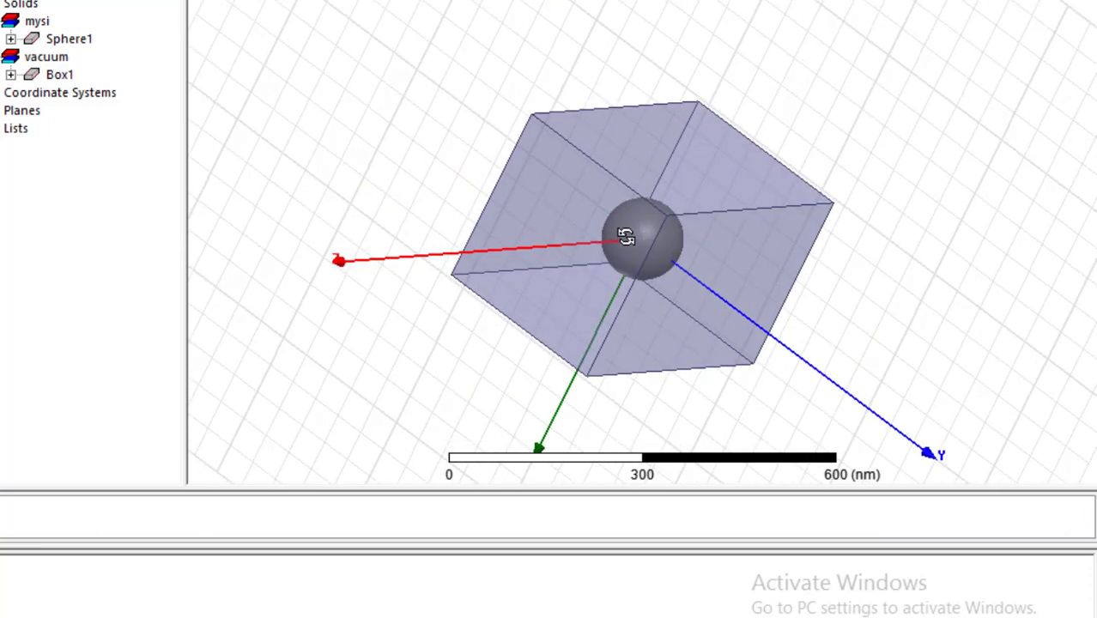
left_click(702, 151)
right_click(703, 150)
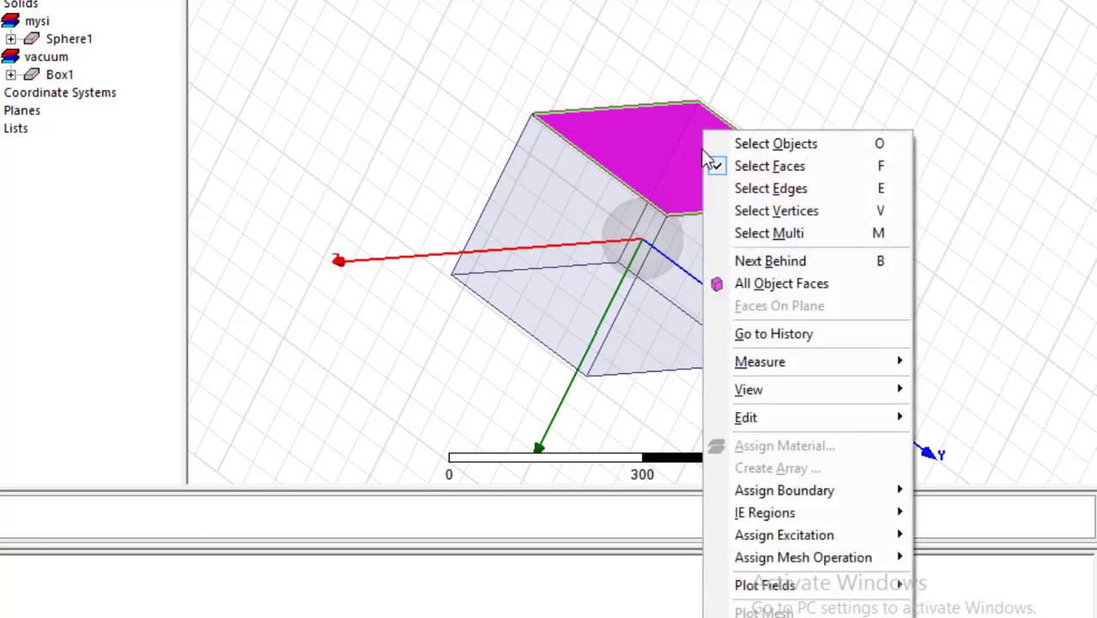
mouse_move(766, 495)
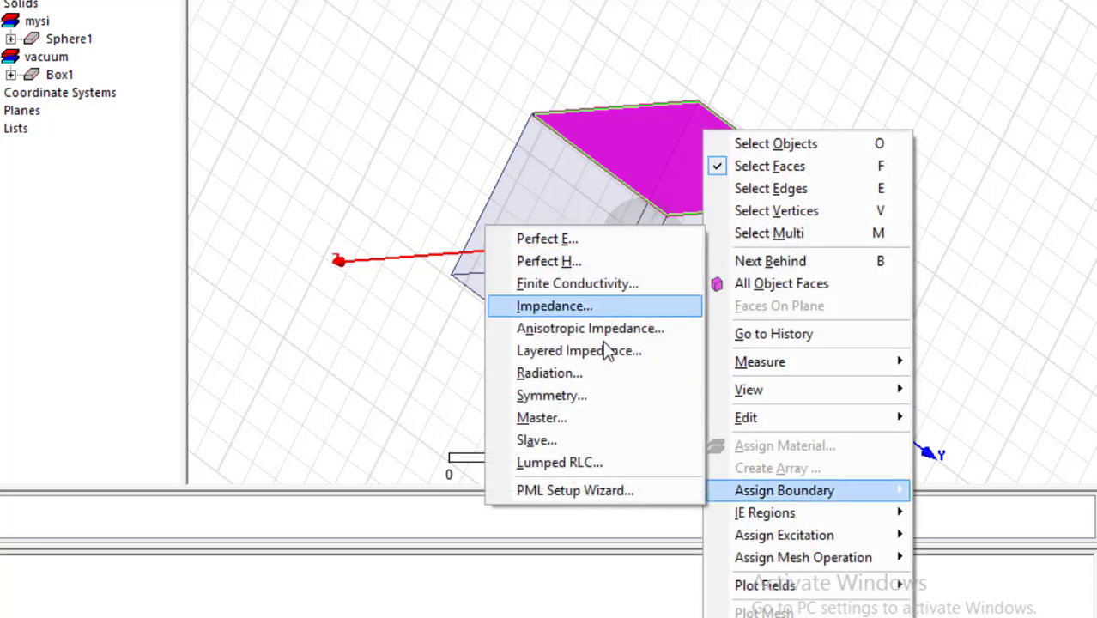
left_click(572, 436)
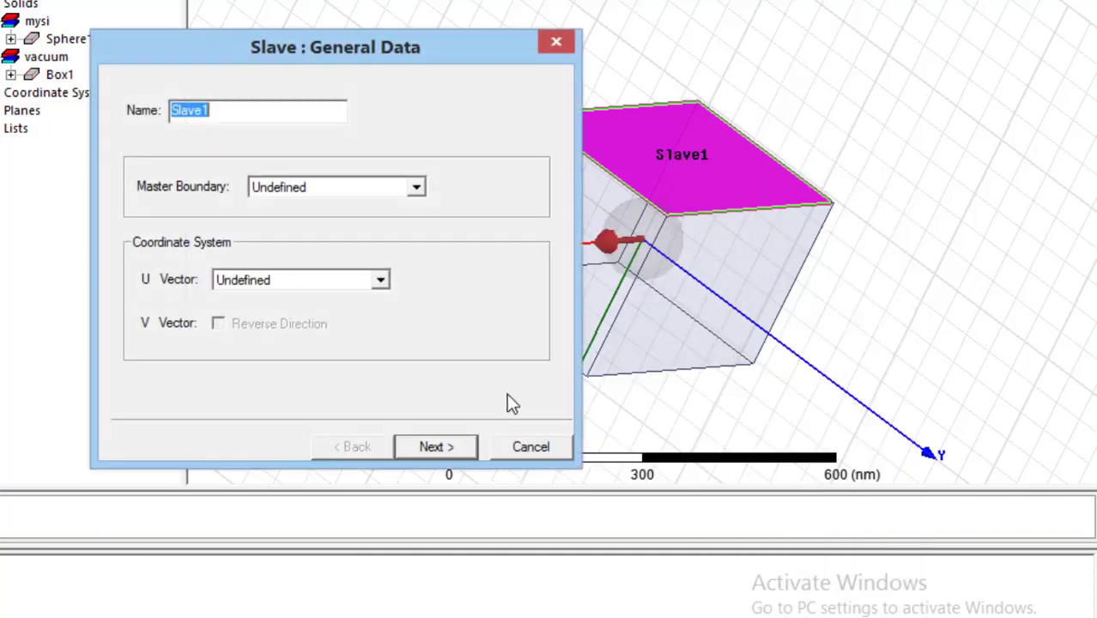
left_click(314, 189)
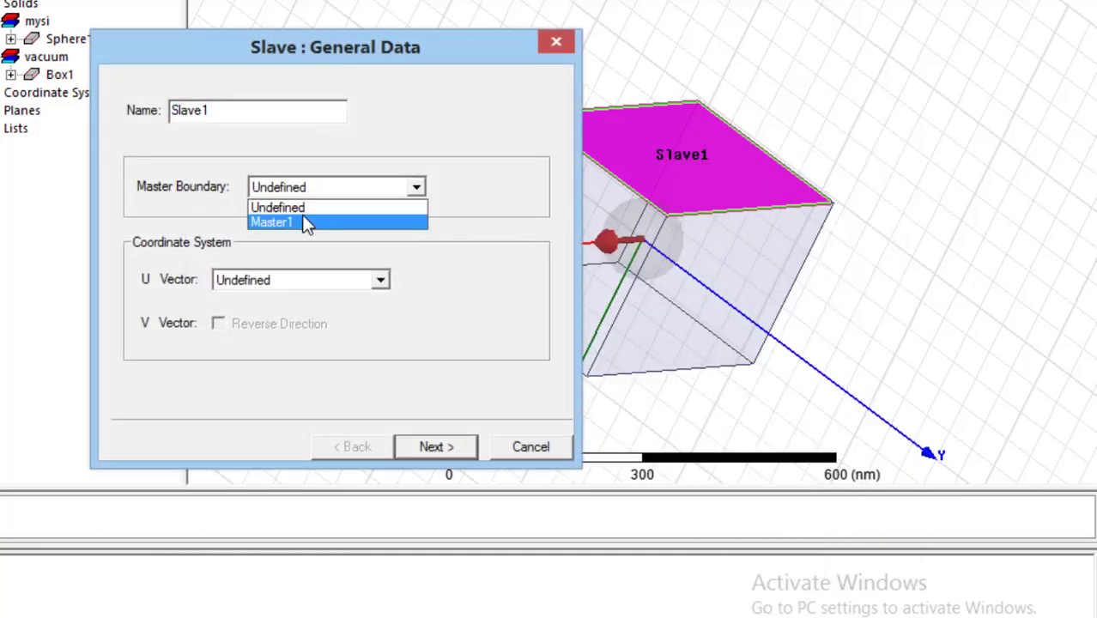
left_click(306, 222)
- Define Slave1's U vector along the face's lower edge in the positive Y direction and finish with the default 0 deg scan angles
left_click(309, 286)
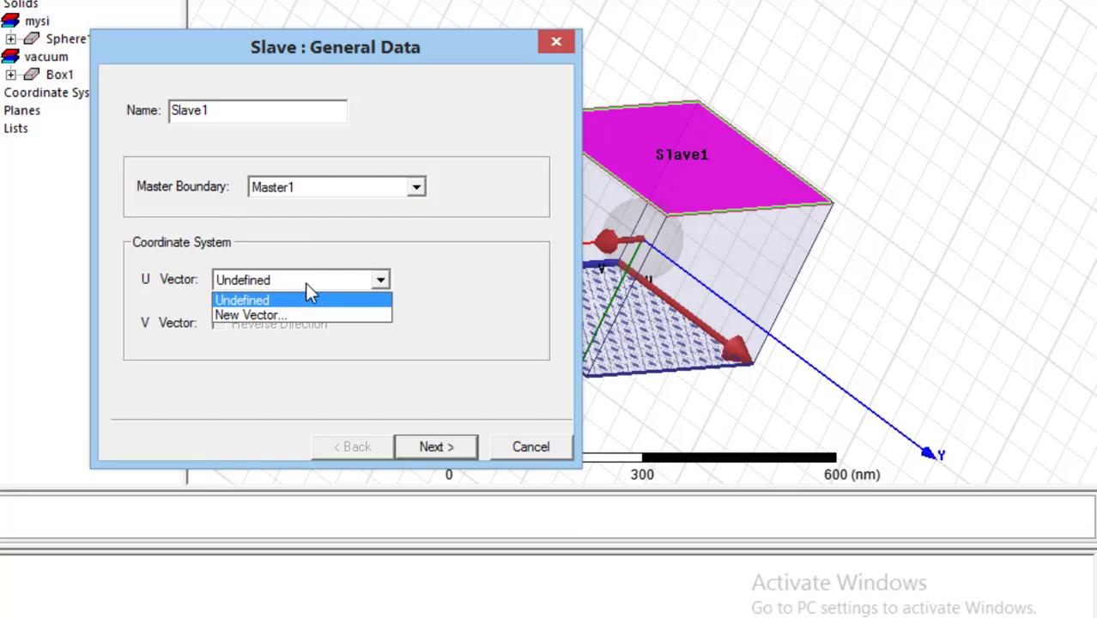
left_click(295, 311)
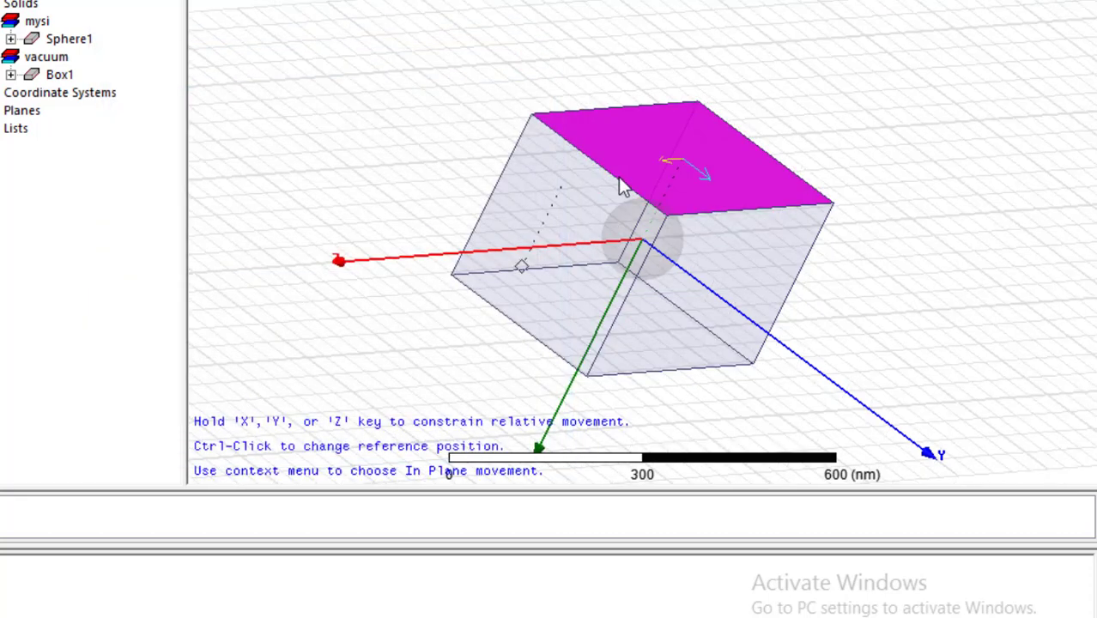
left_click(697, 103)
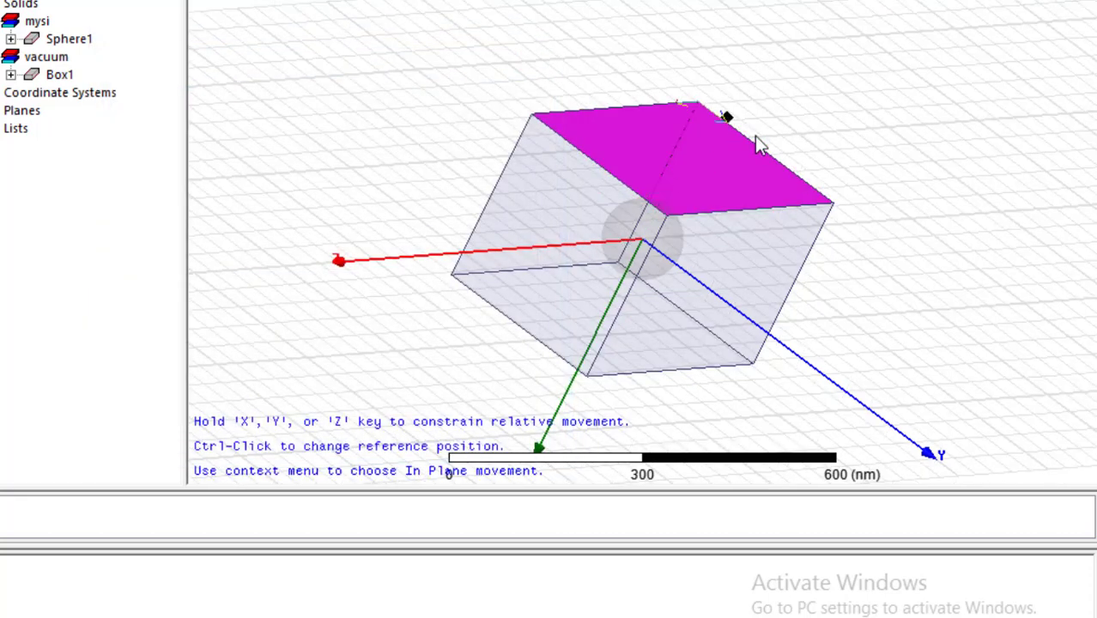
left_click(829, 203)
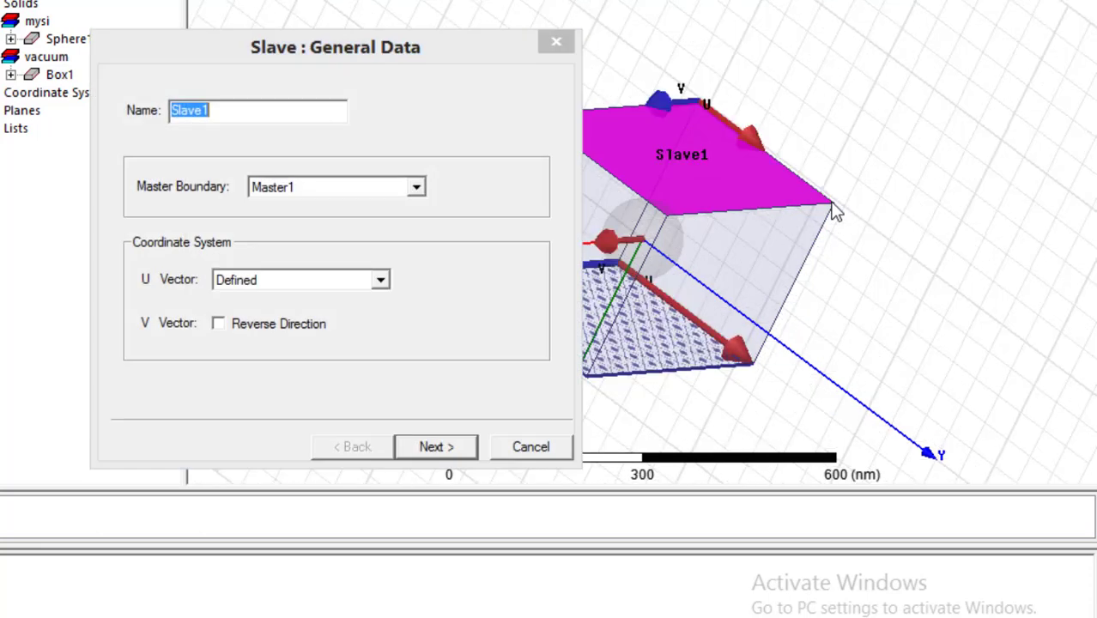
left_click(437, 448)
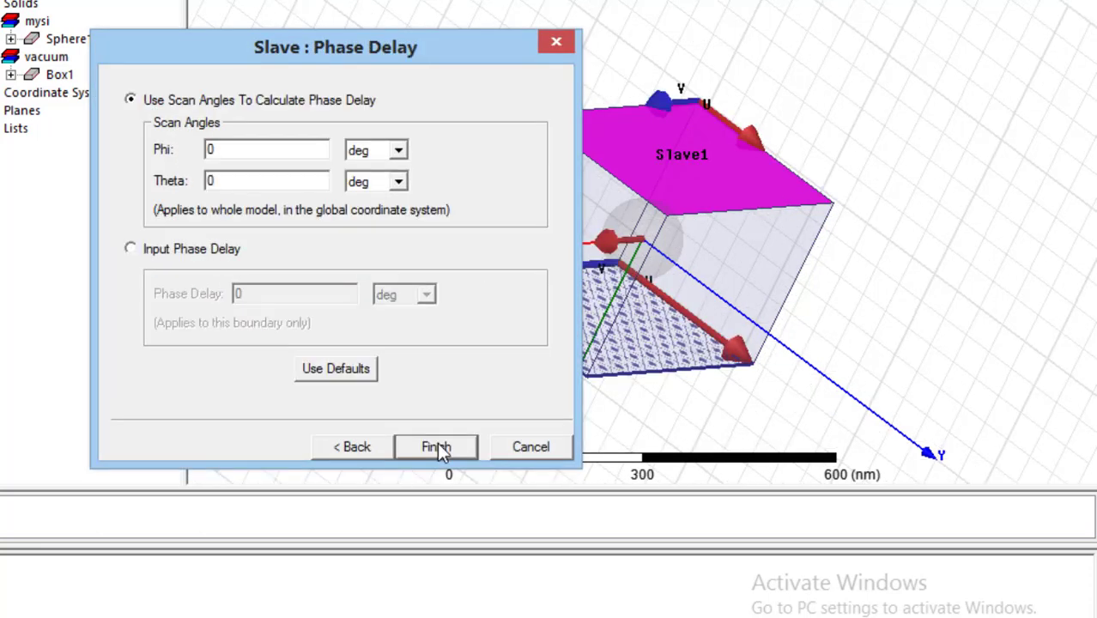
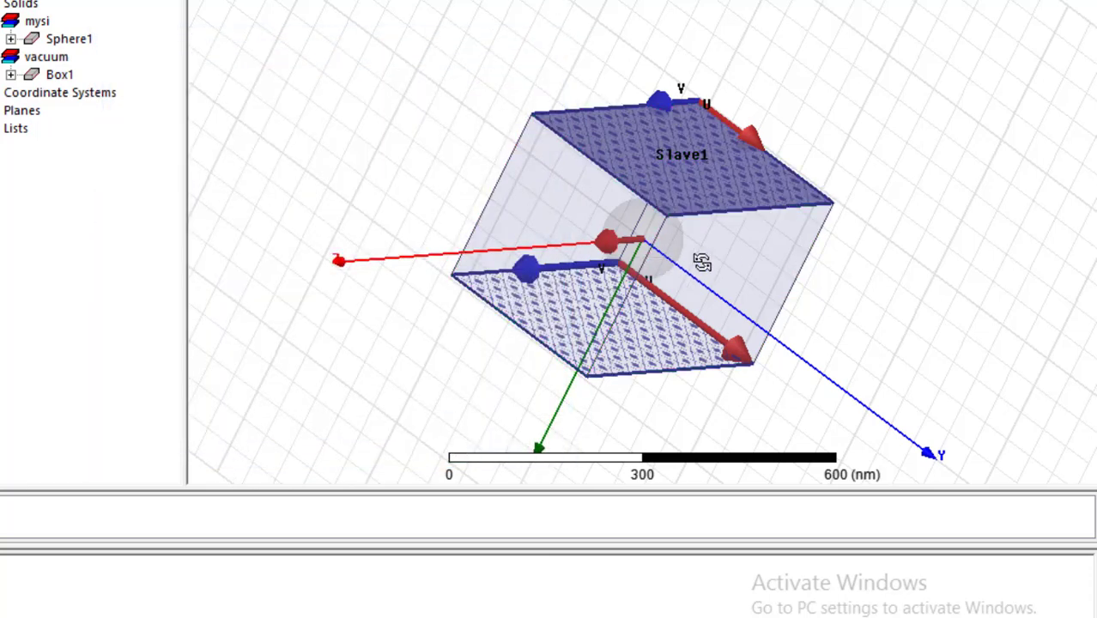
- Select the box's side face on the negative Y side and start assigning a Master boundary to it
left_click_drag(702, 262, 810, 176, "alt")
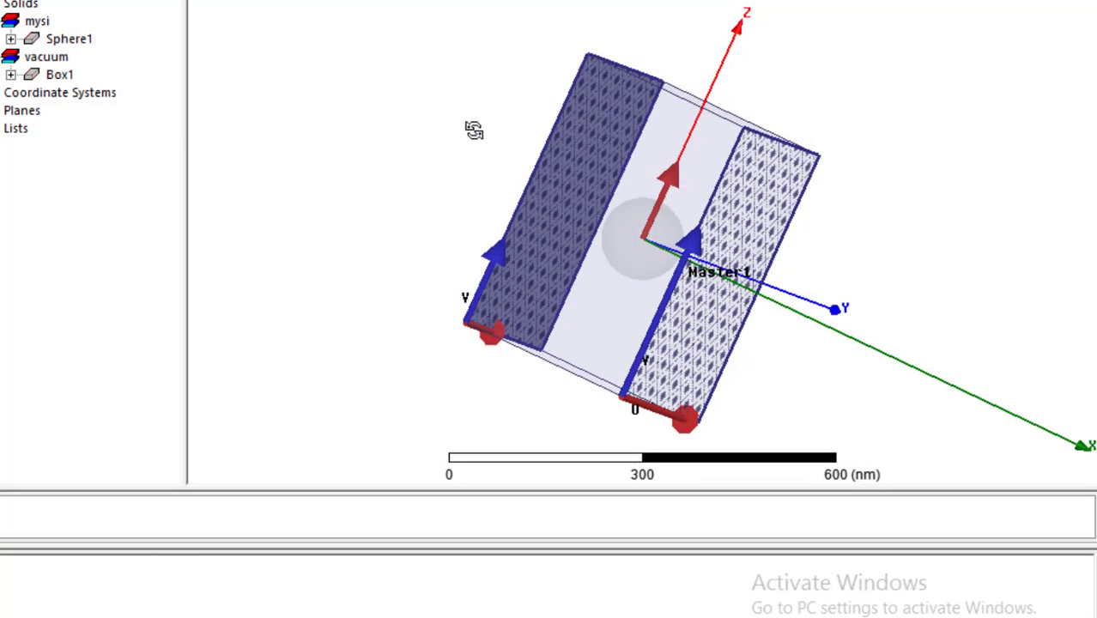
left_click(597, 186)
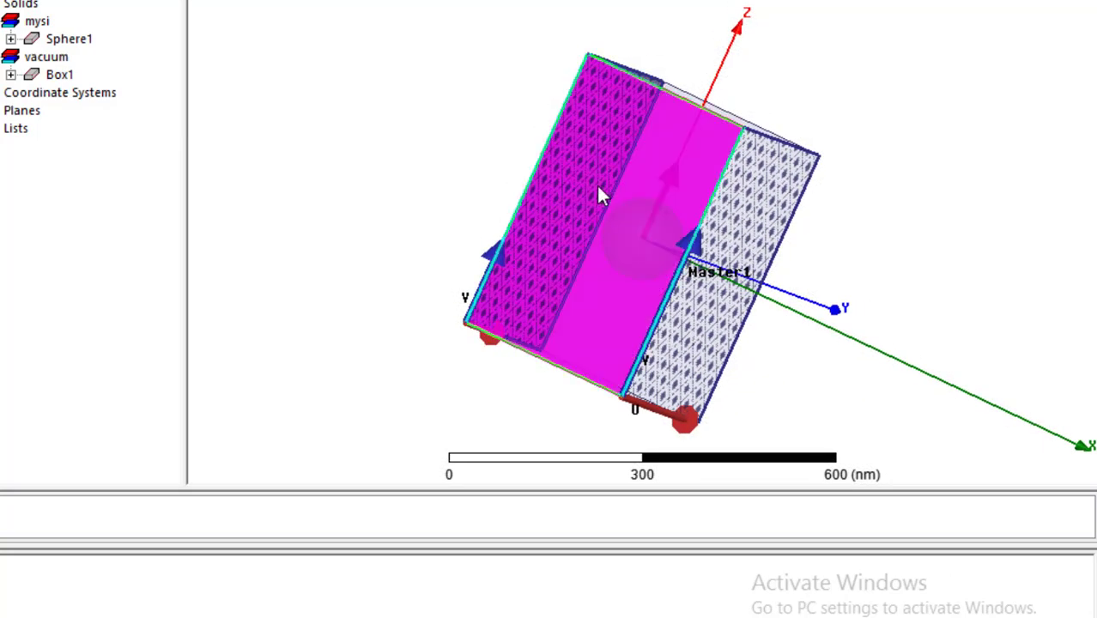
right_click(600, 196)
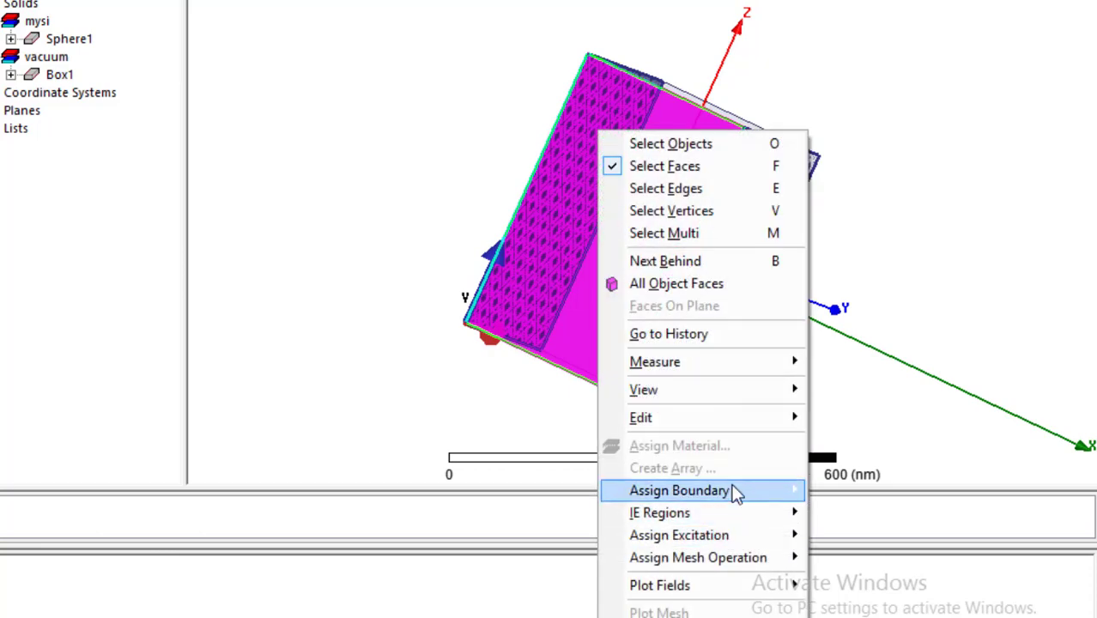
mouse_move(736, 491)
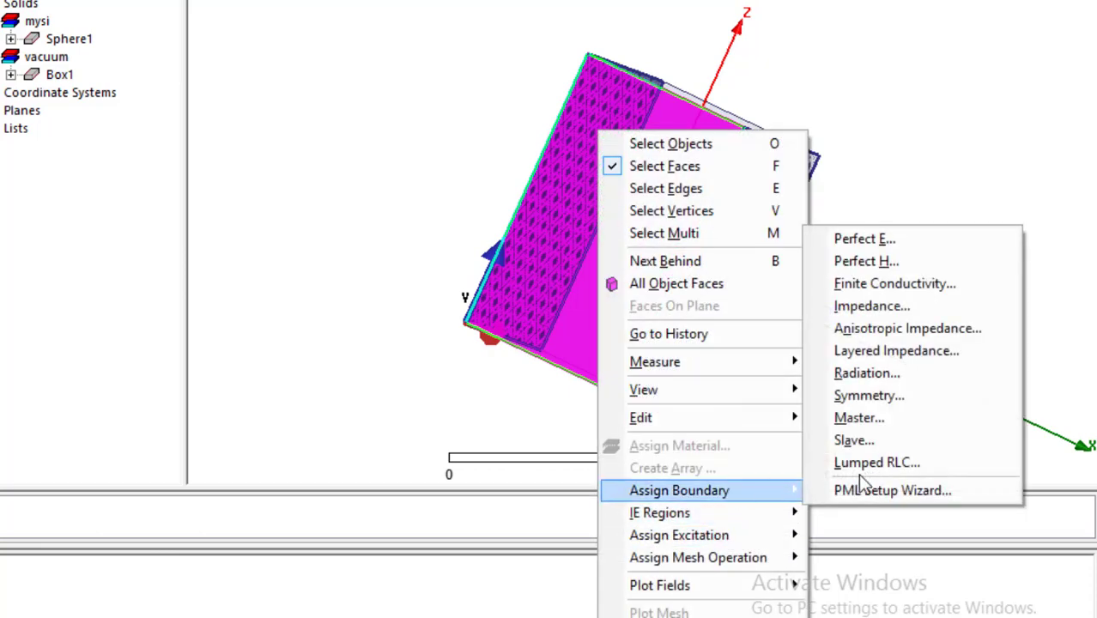
left_click(863, 419)
- Define Master2's U vector along the face's lower edge in the positive X direction, reverse its V vector and accept the boundary
left_click(359, 201)
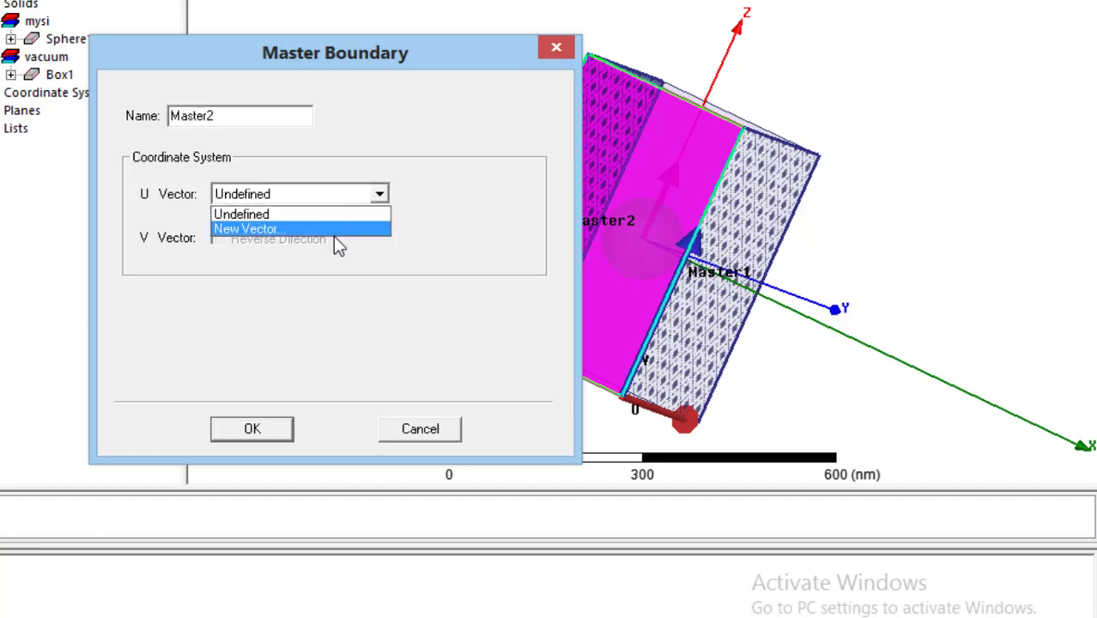
left_click(330, 230)
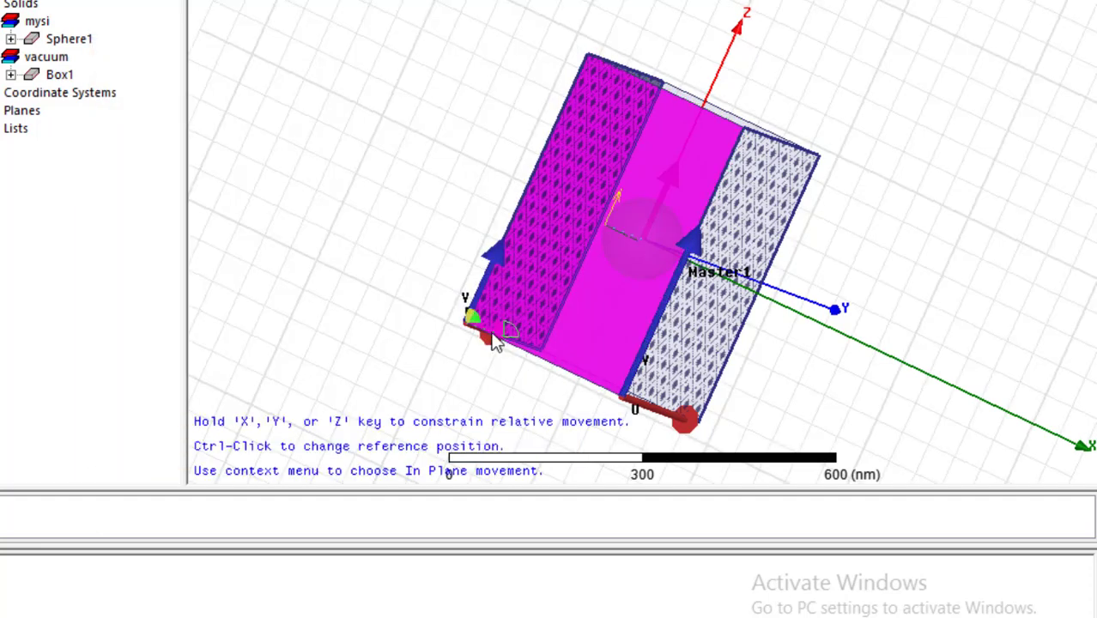
left_click(468, 327)
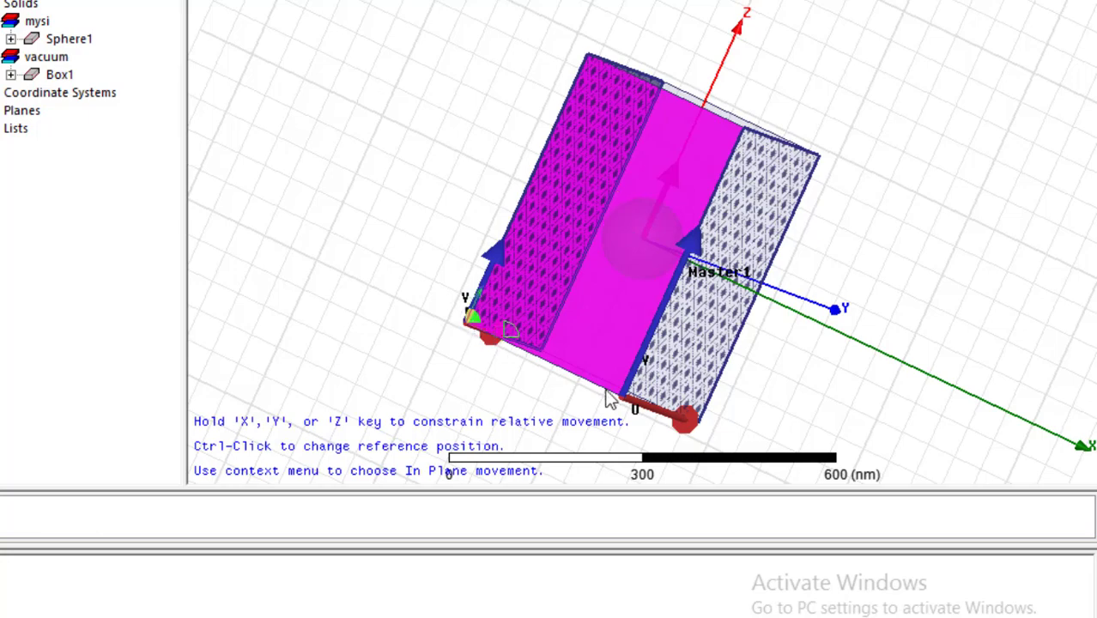
left_click(619, 399)
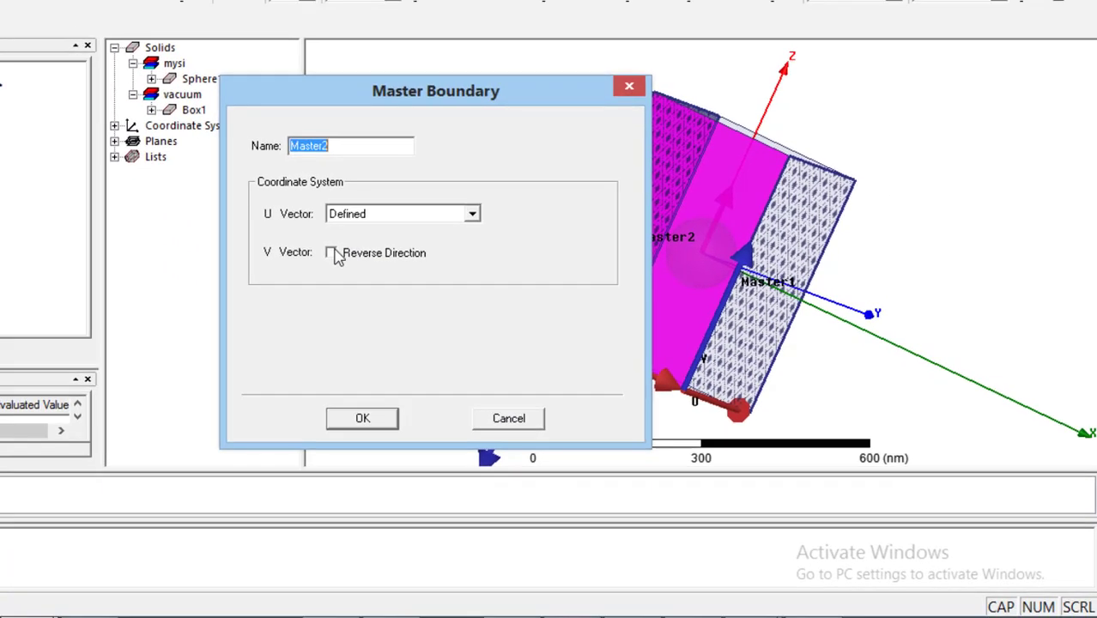
left_click(331, 253)
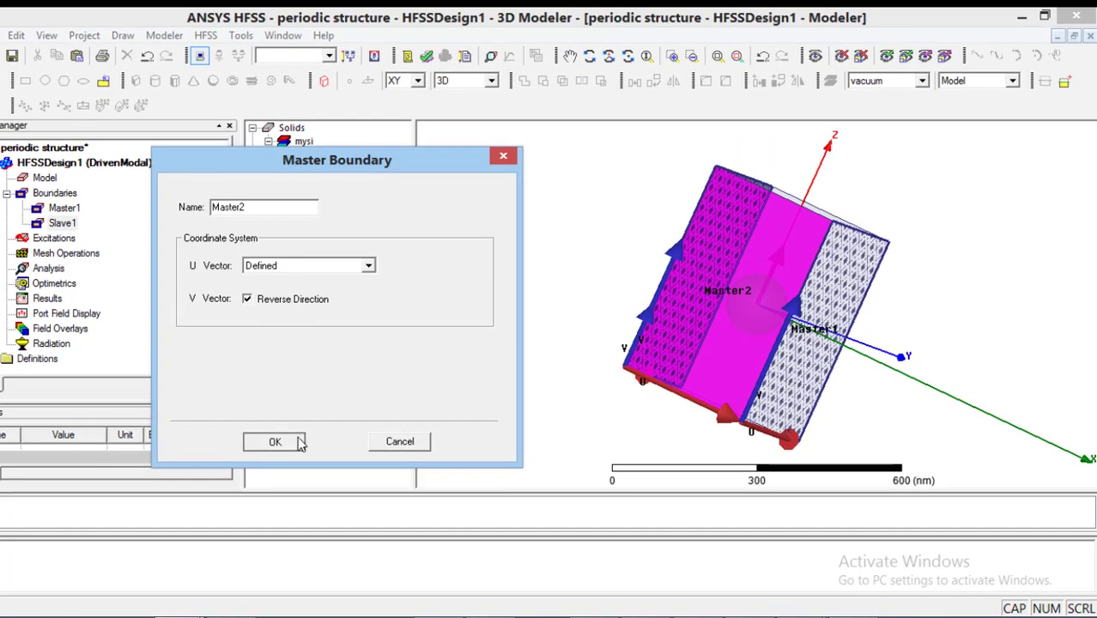
left_click(275, 441)
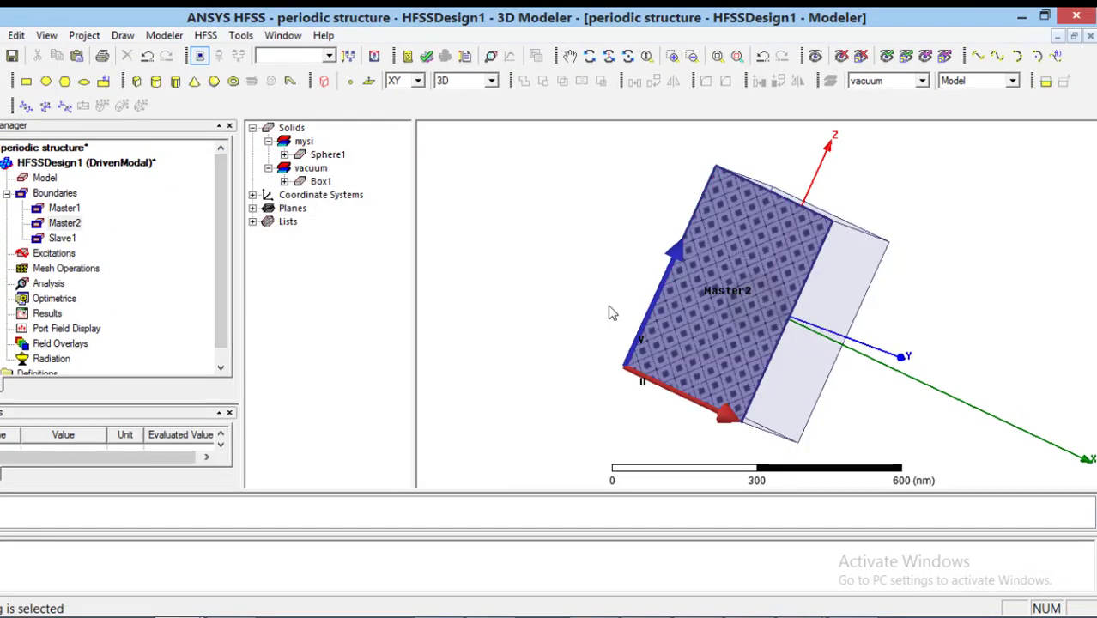
- Start a Slave boundary on the box's side face on the positive Y side and set its master boundary to Master2
left_click(589, 56)
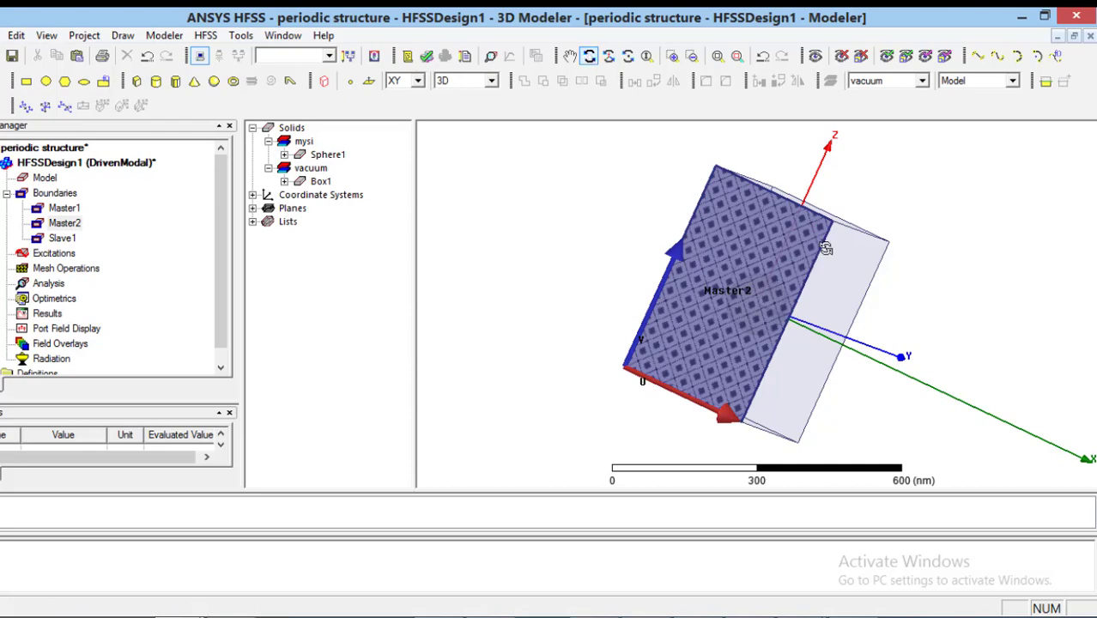
left_click_drag(831, 252, 750, 265)
key("Escape")
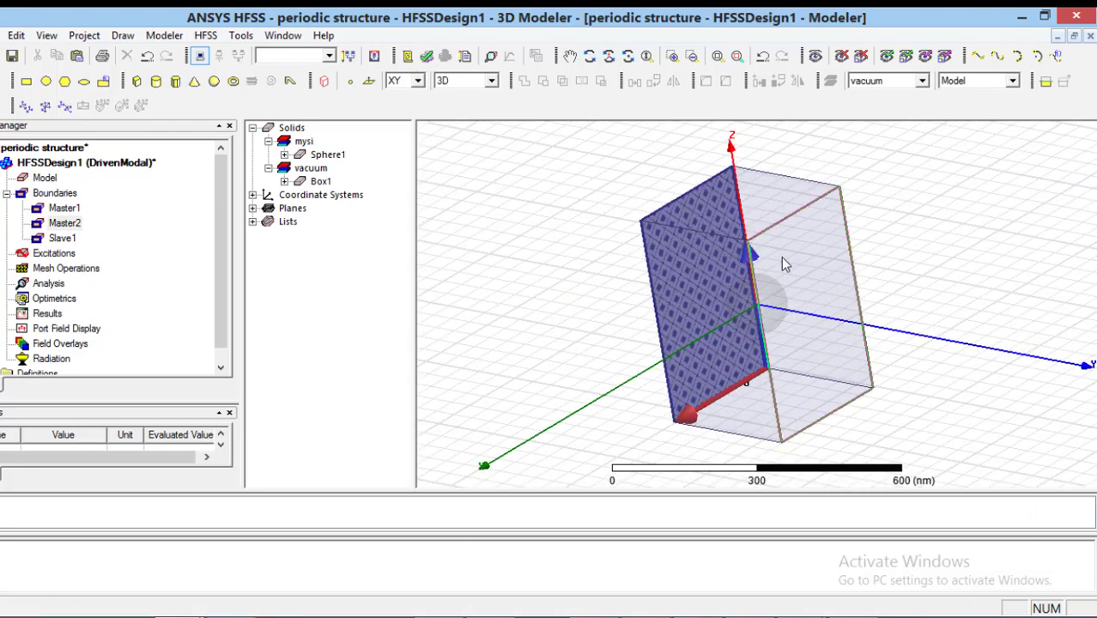
left_click(782, 259)
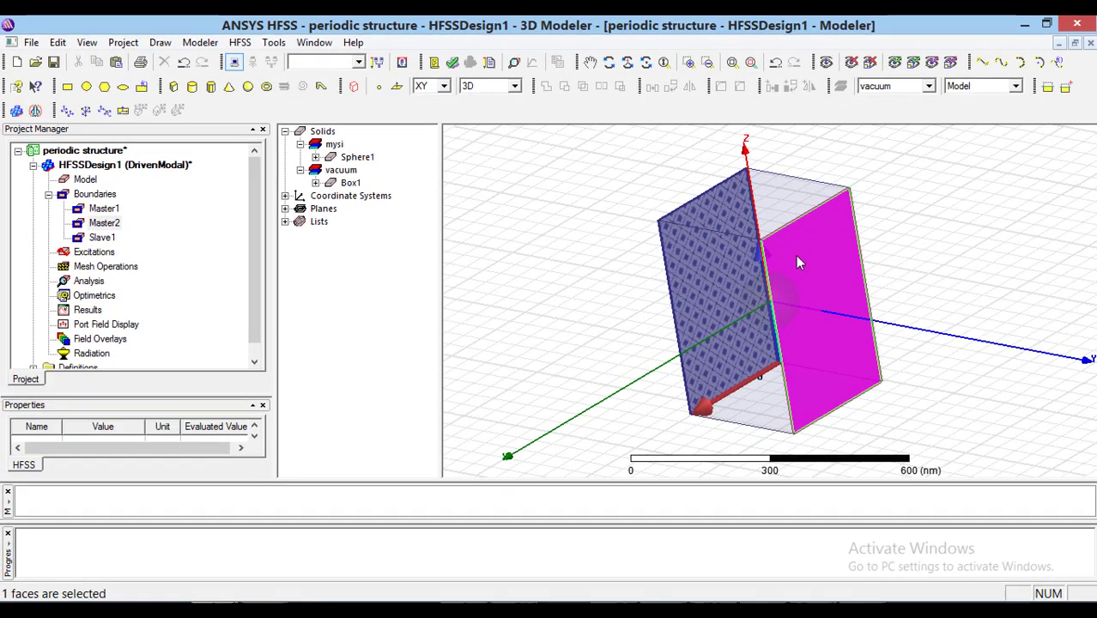
right_click(797, 262)
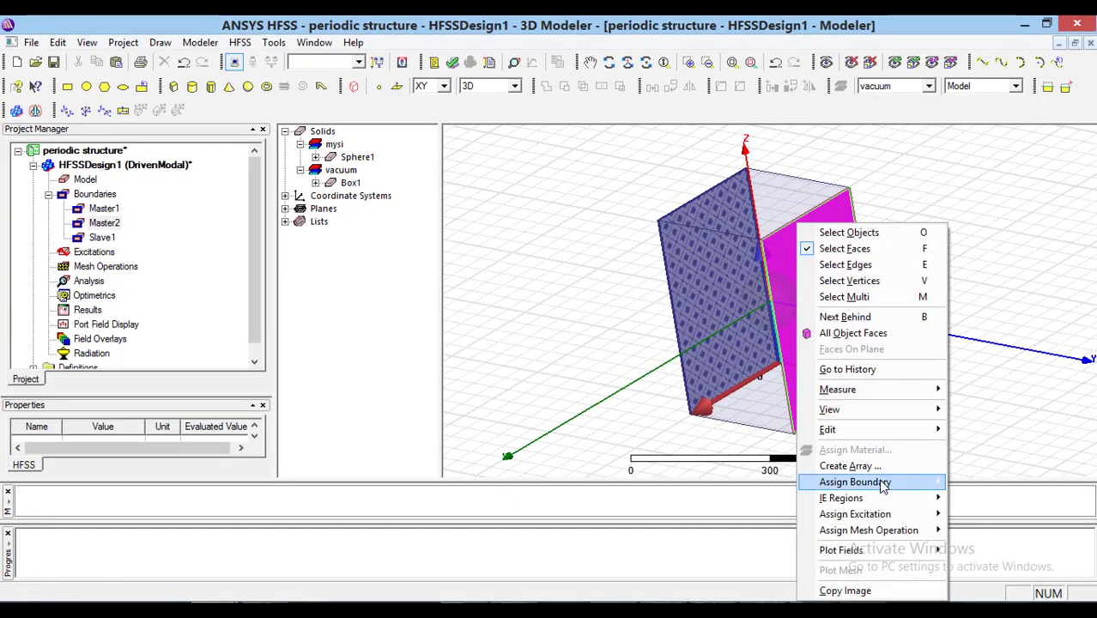
mouse_move(881, 489)
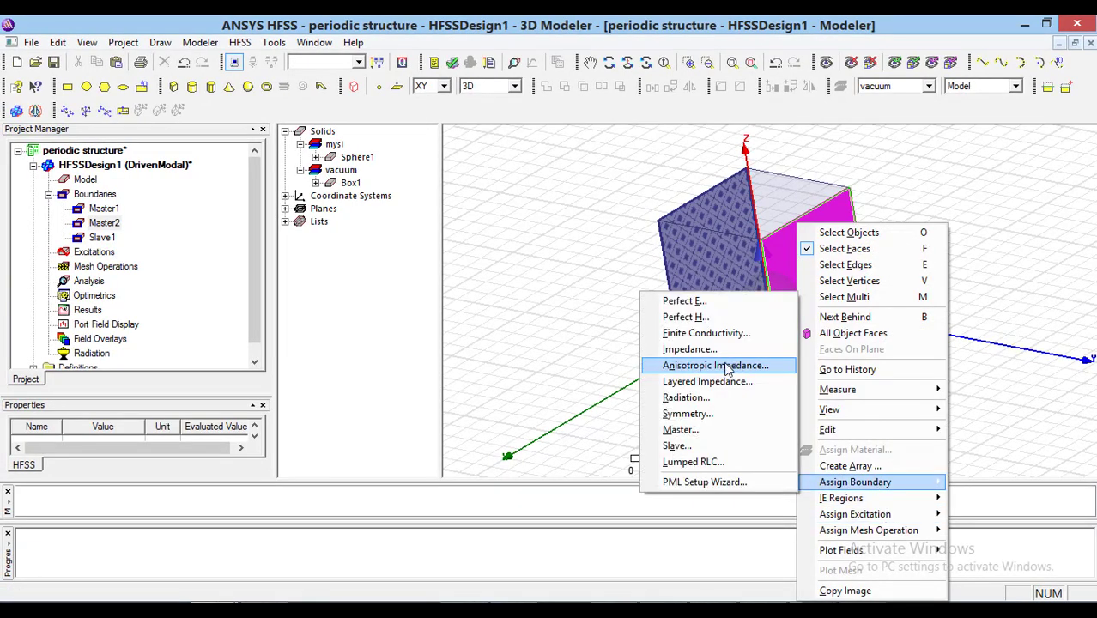
left_click(678, 445)
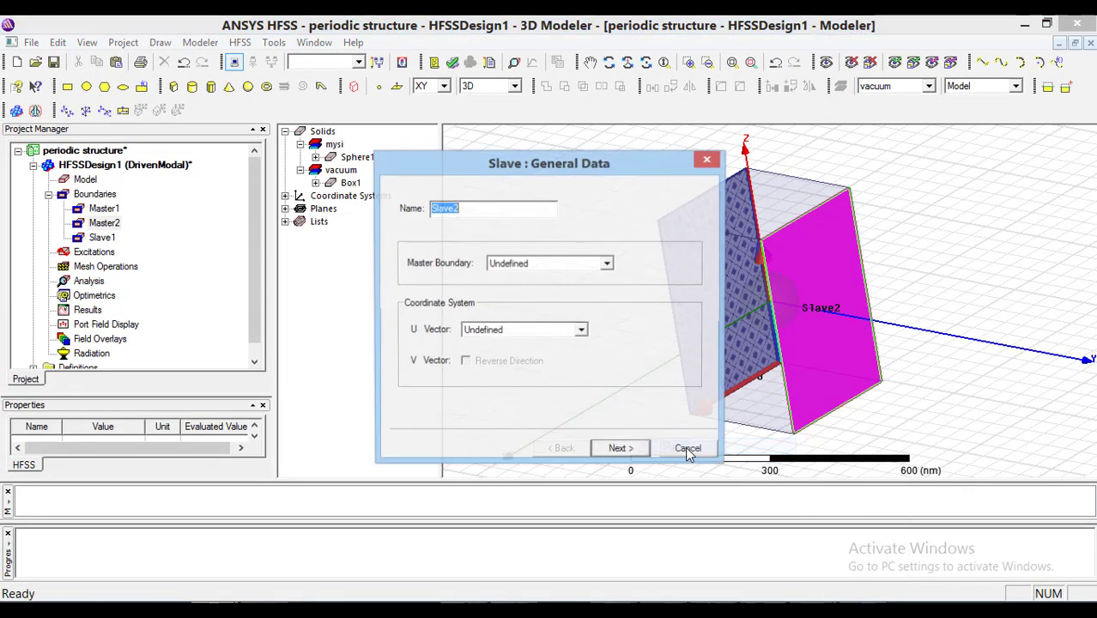
left_click(560, 264)
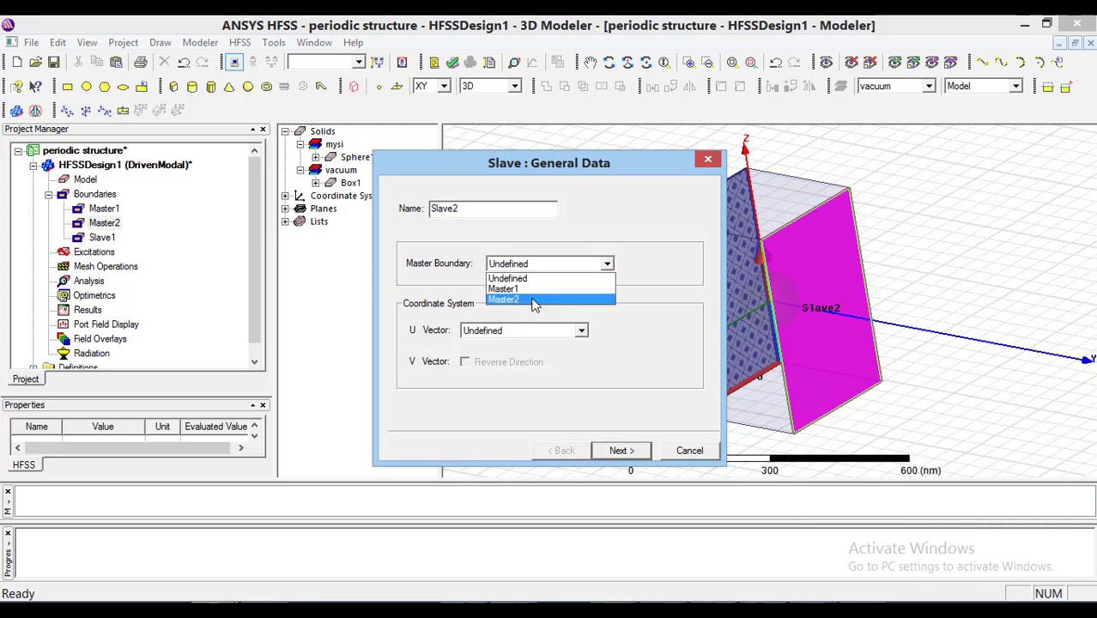
left_click(533, 301)
- Define Slave2's U vector along the face's lower edge in the positive X direction and finish with the default 0 deg scan angles
left_click(528, 330)
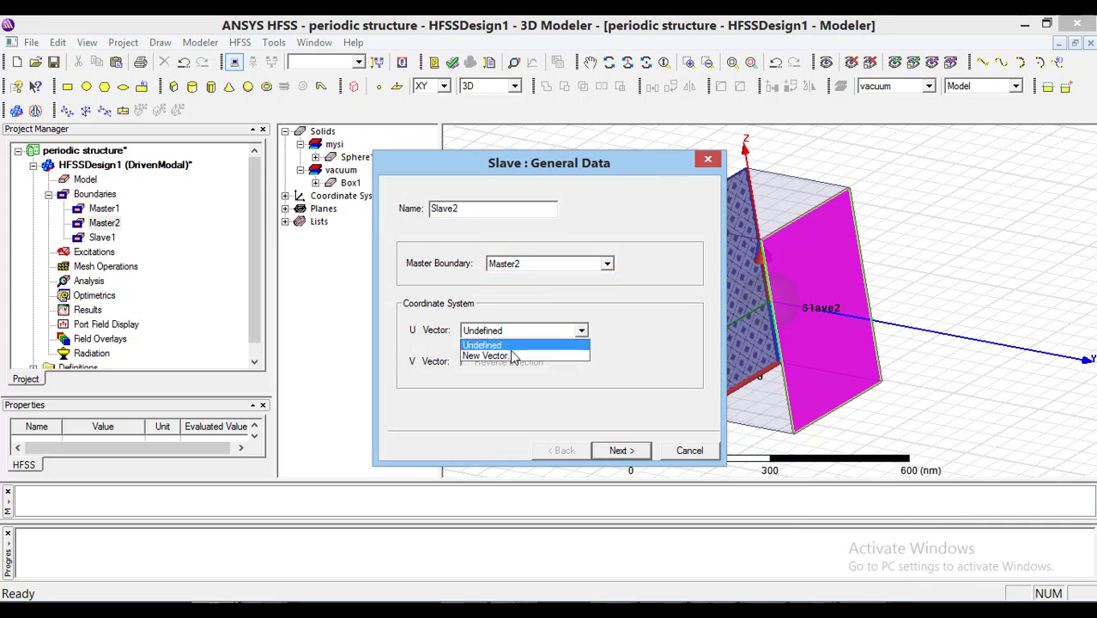
left_click(513, 355)
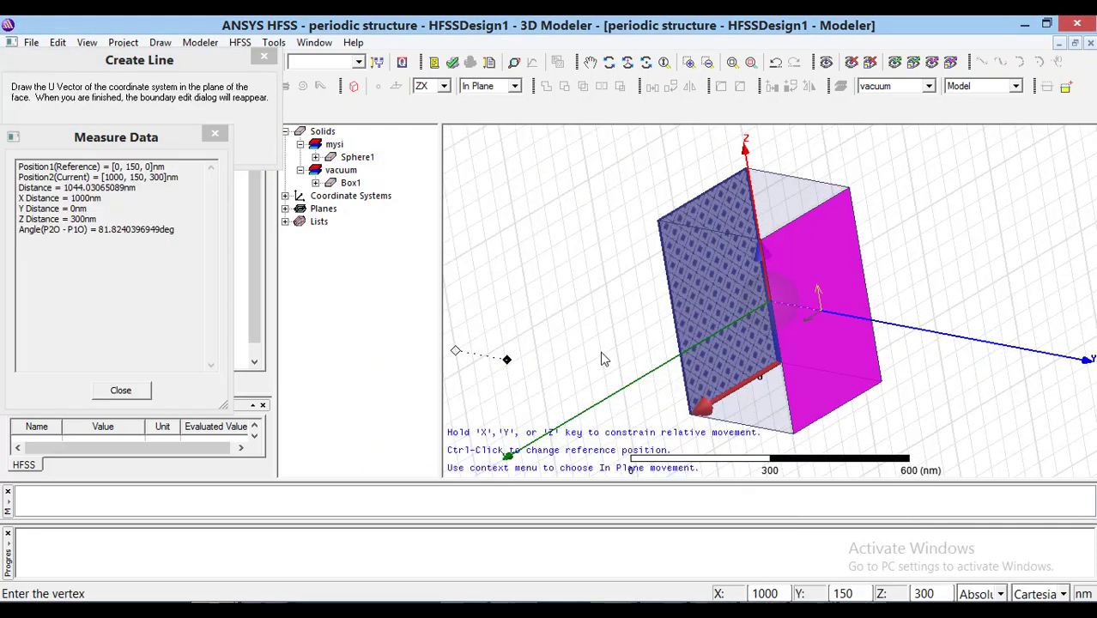
left_click(882, 382)
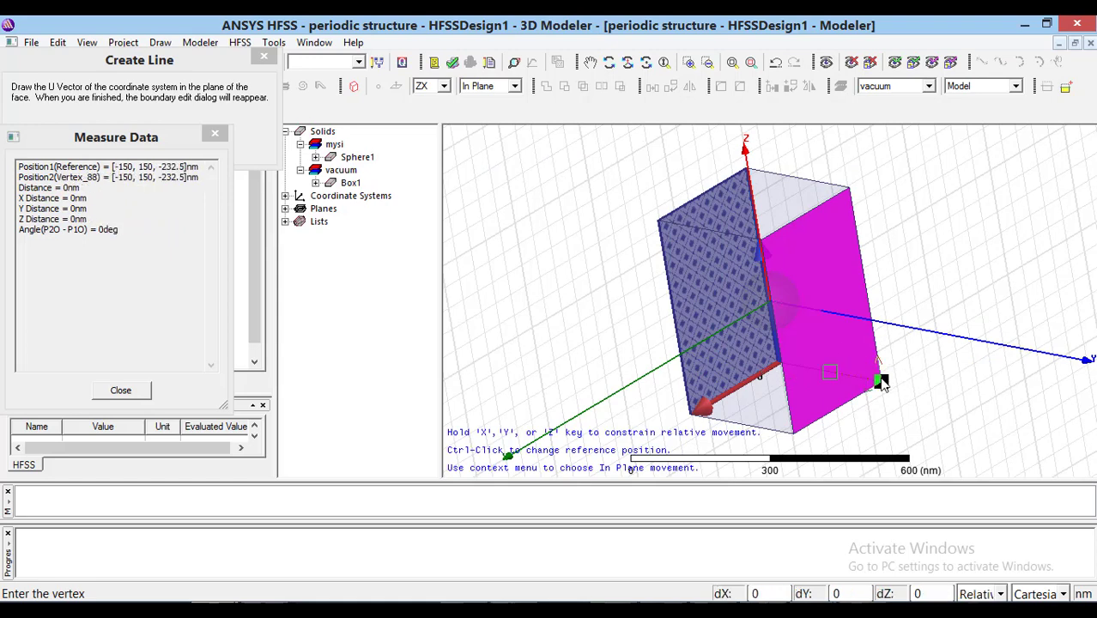
left_click(795, 434)
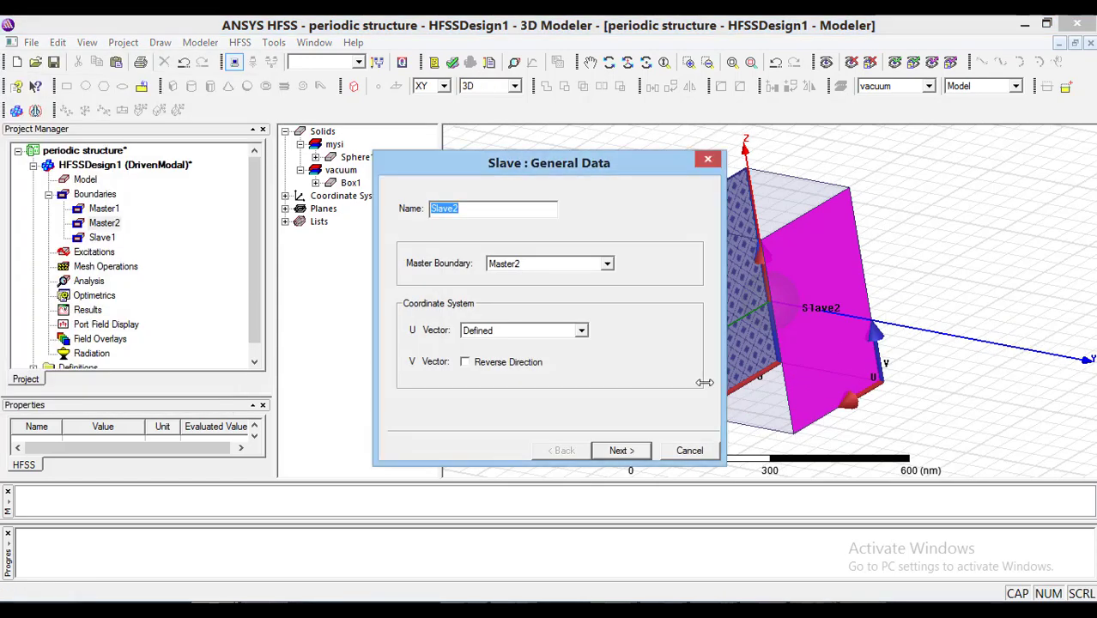
left_click(622, 451)
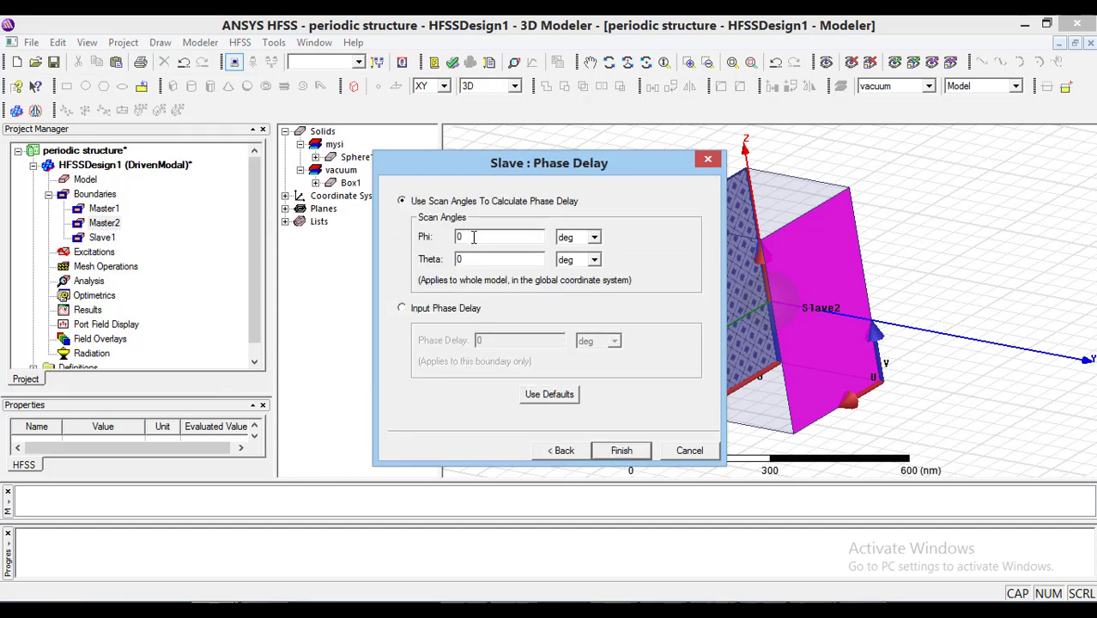
left_click(629, 453)
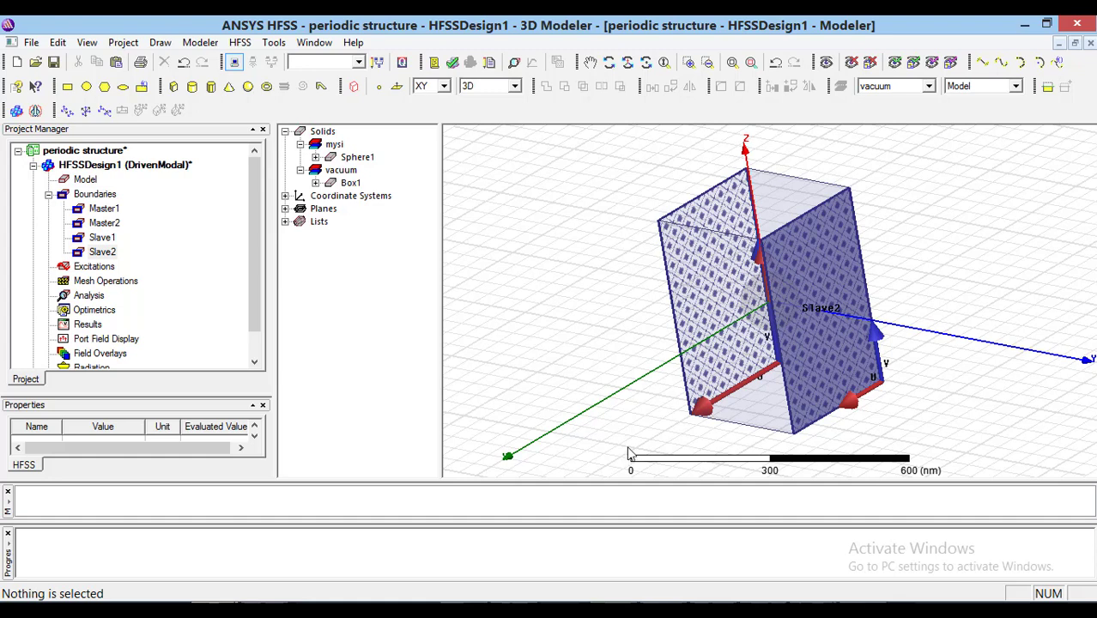
- Review the placement and vector directions of the assigned master and slave boundaries on the box
left_click(608, 70)
left_click_drag(696, 164, 760, 192)
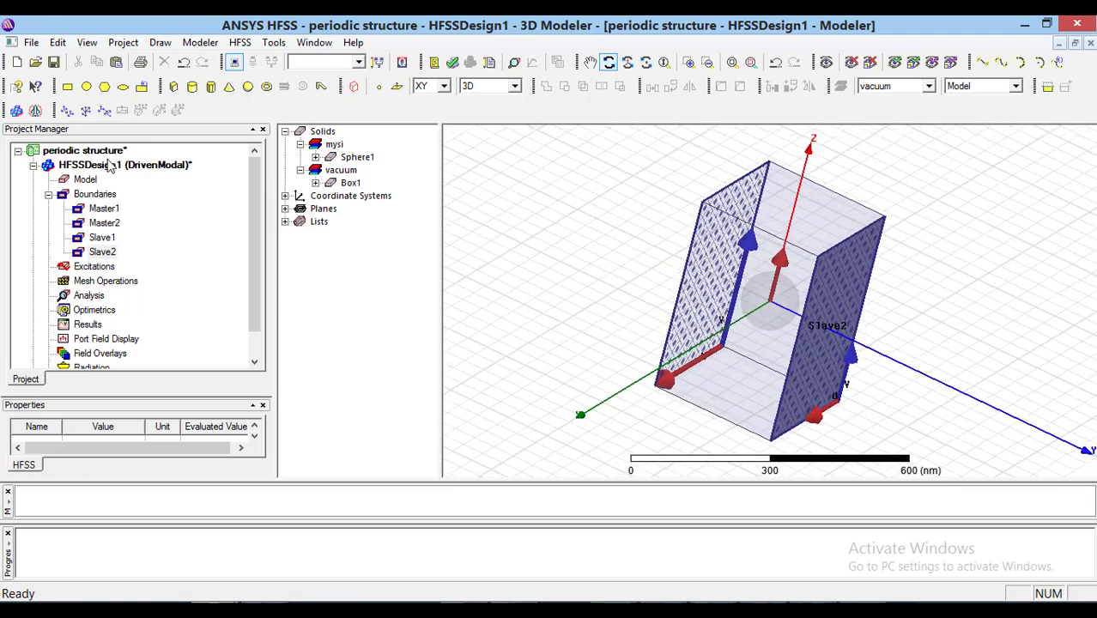
left_click(97, 194)
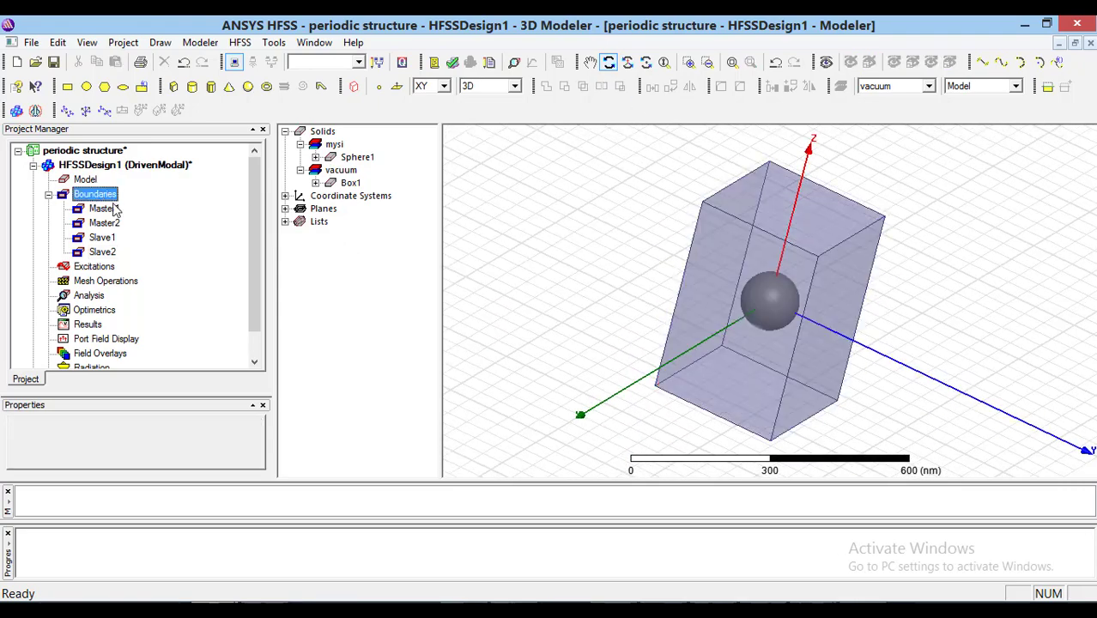
left_click(115, 210)
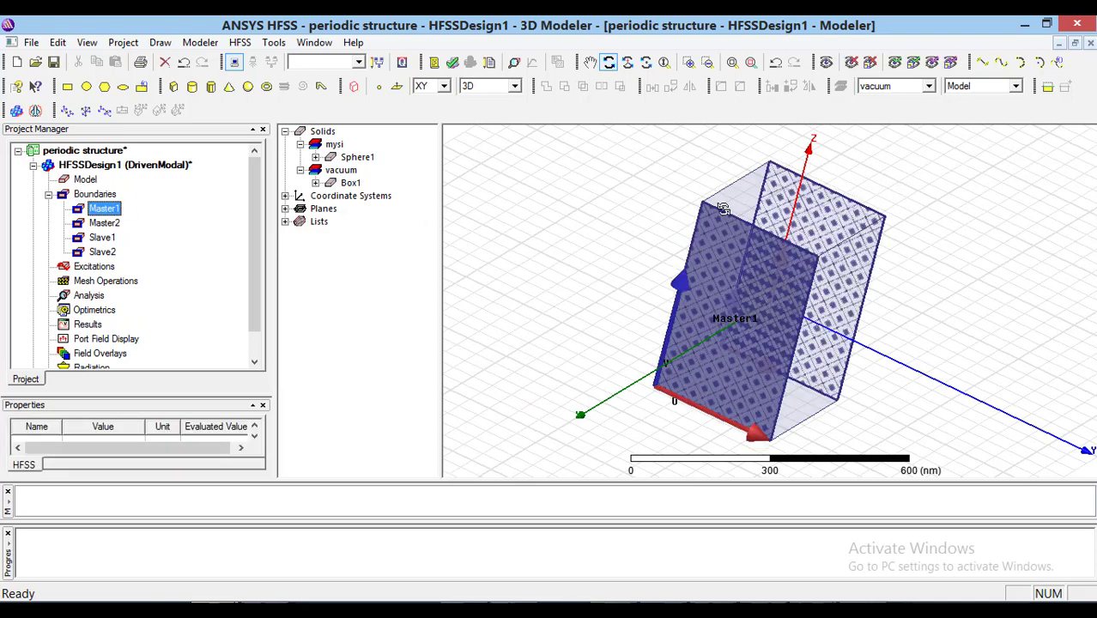
left_click(110, 225)
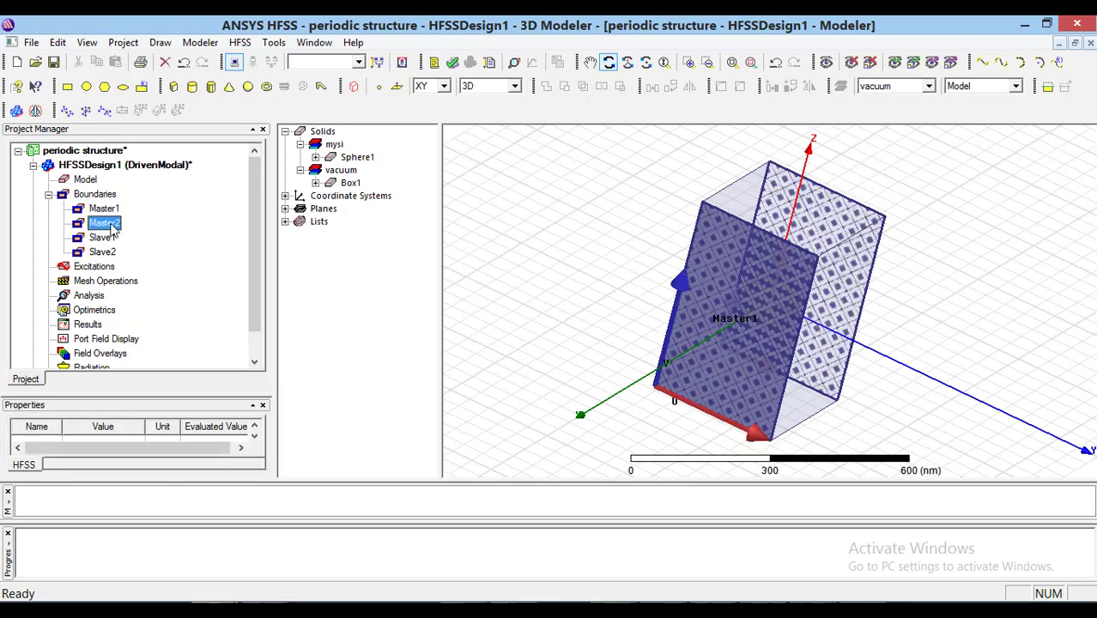
left_click(112, 216)
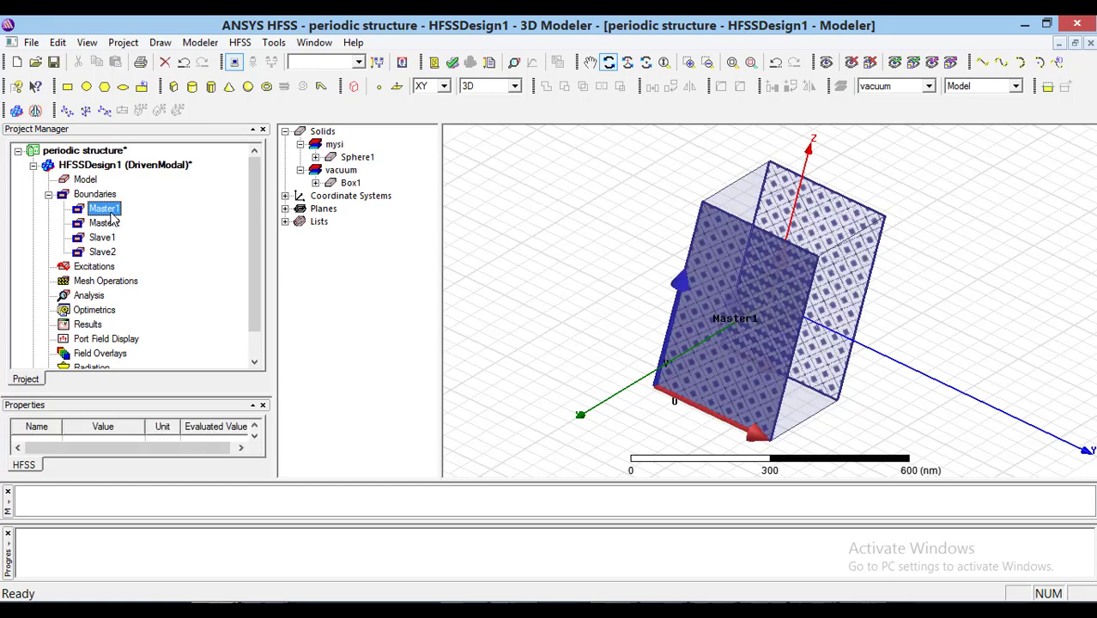
left_click(112, 223)
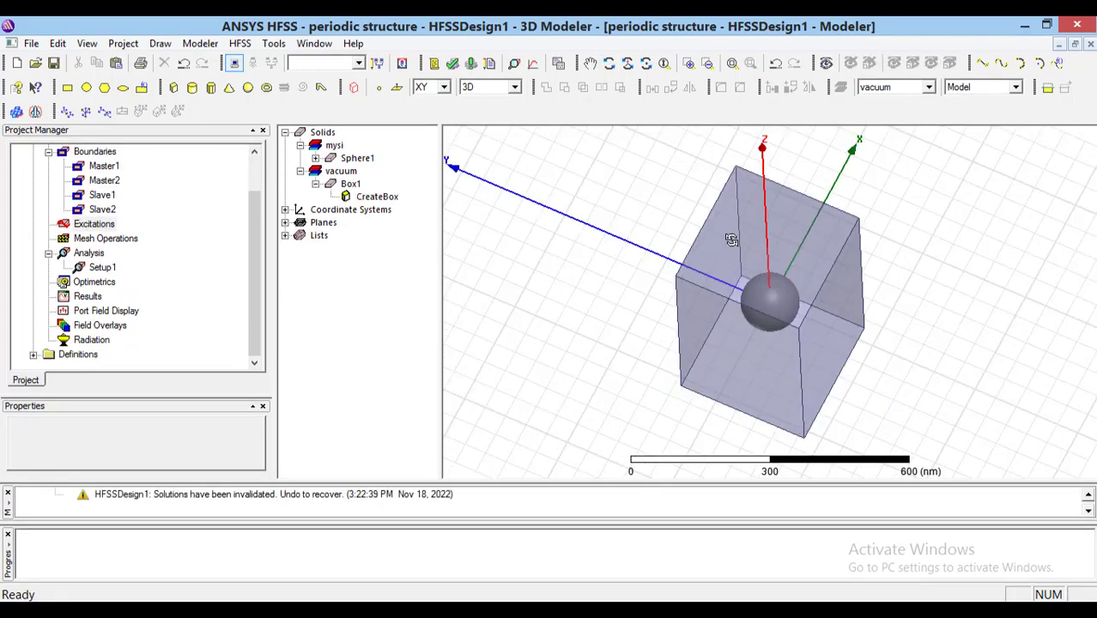
- Start a Floquet port on the box's top face and define its A direction along the negative X side edge toward negative Y
left_click(734, 247)
right_click(734, 247)
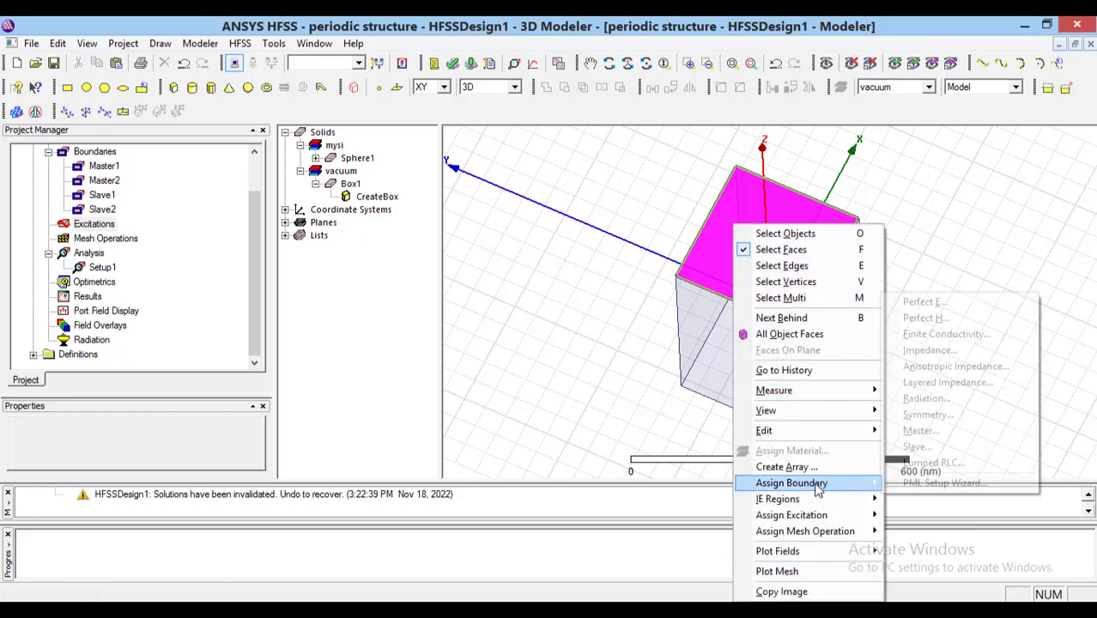
mouse_move(815, 518)
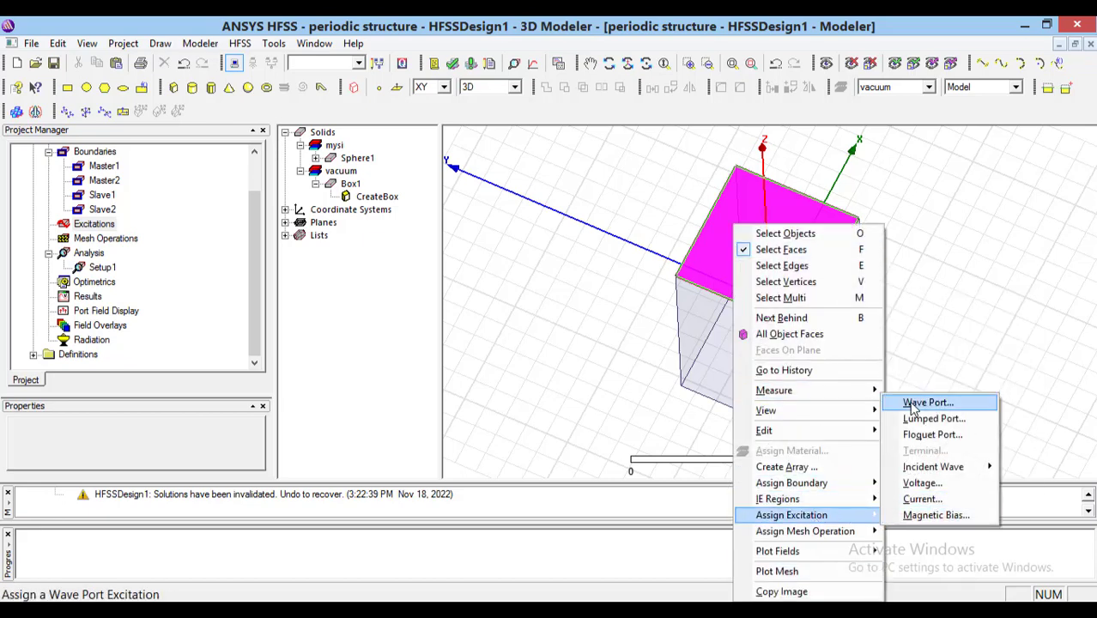
left_click(914, 436)
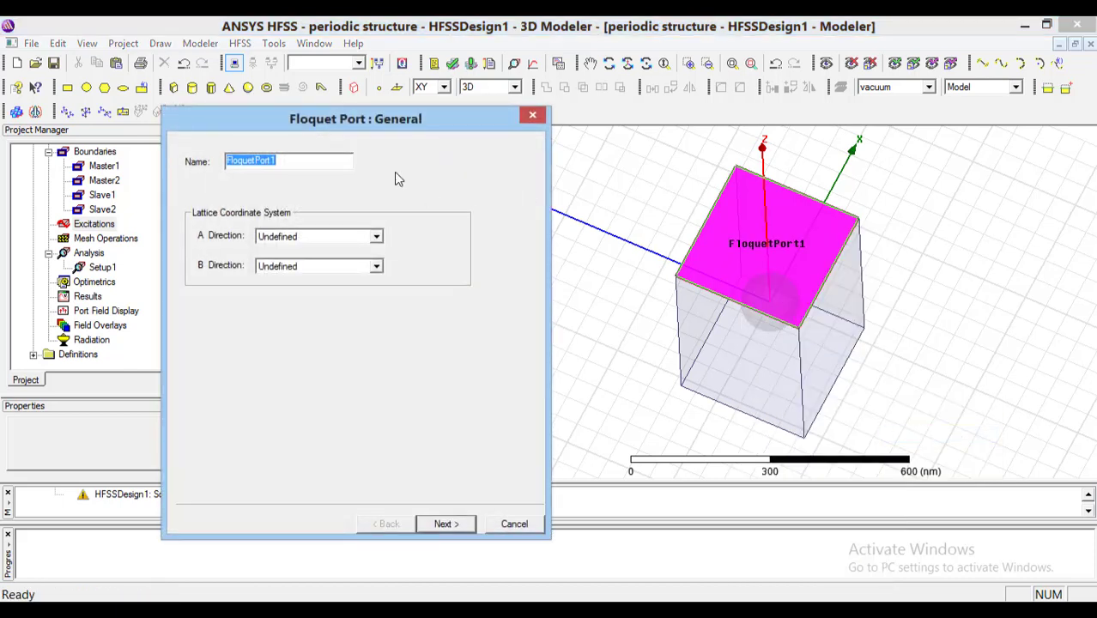
left_click(377, 239)
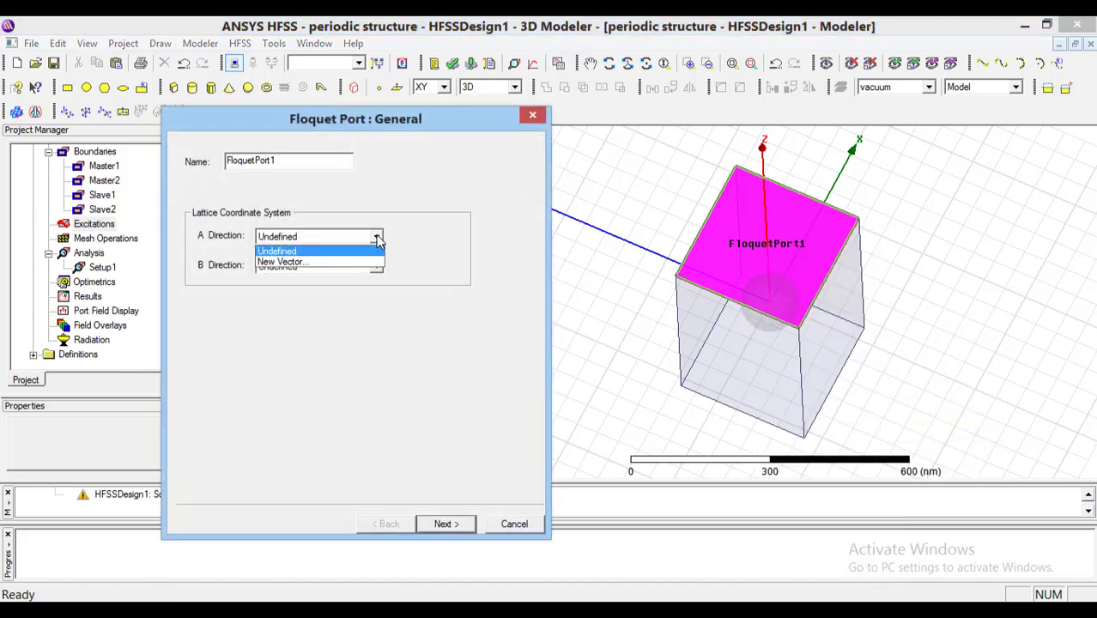
left_click(333, 263)
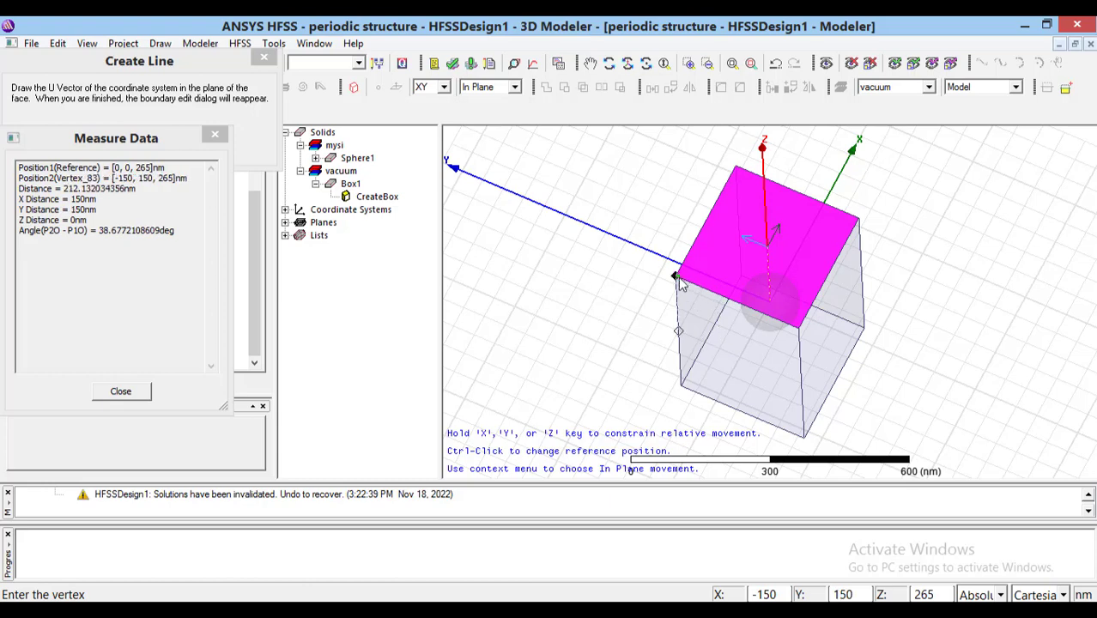
left_click(709, 289)
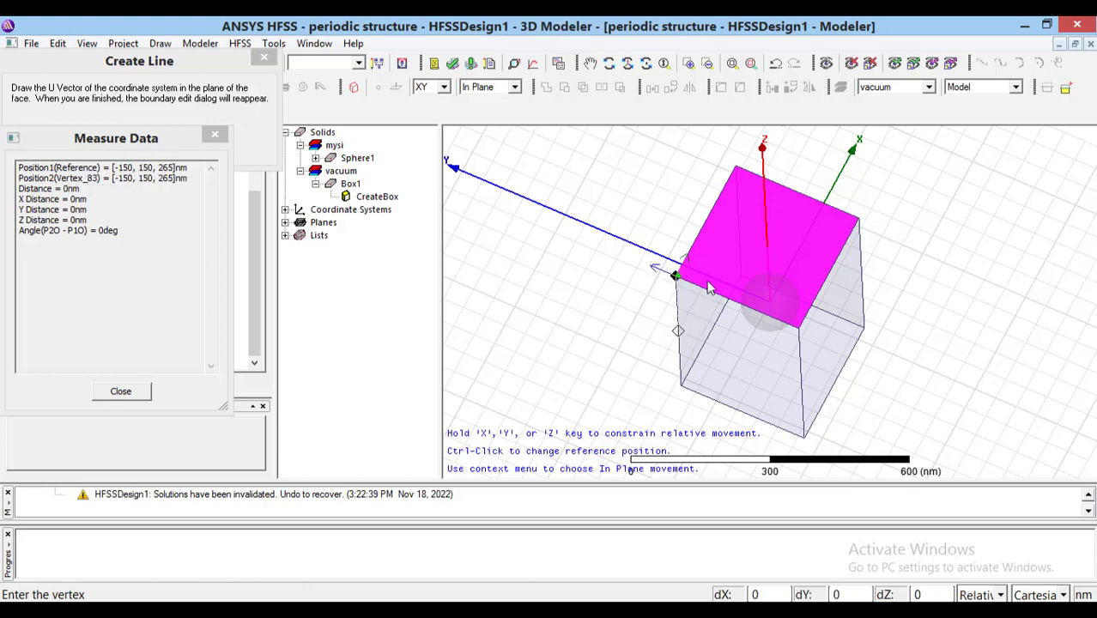
left_click(798, 325)
- Define the Floquet port's B direction from the same corner along the positive X direction and continue to the modes setup
left_click(376, 267)
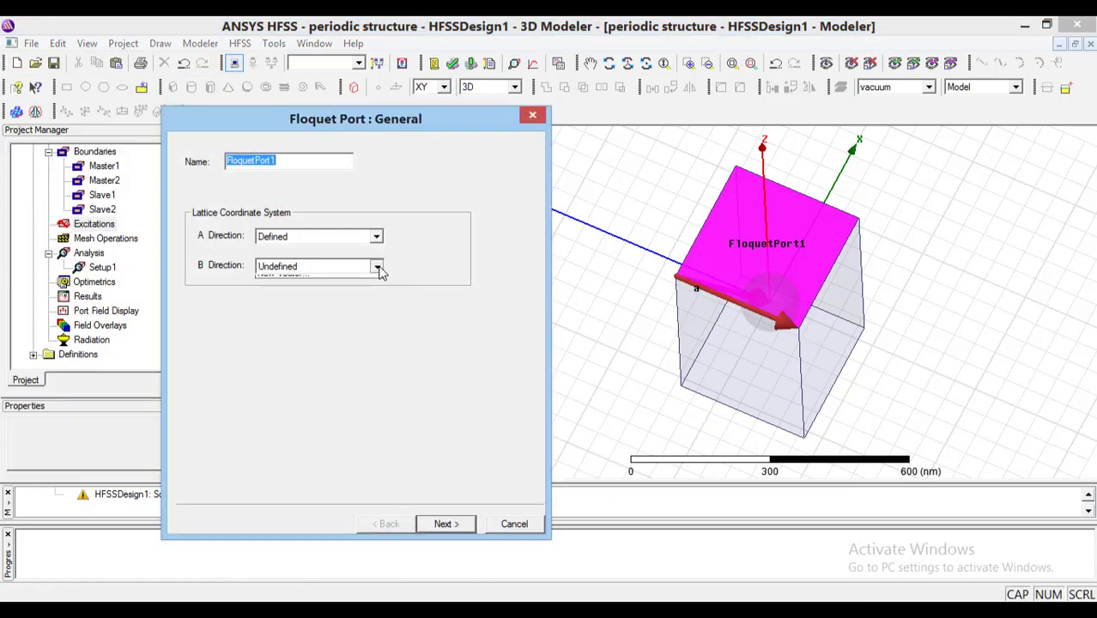
left_click(344, 290)
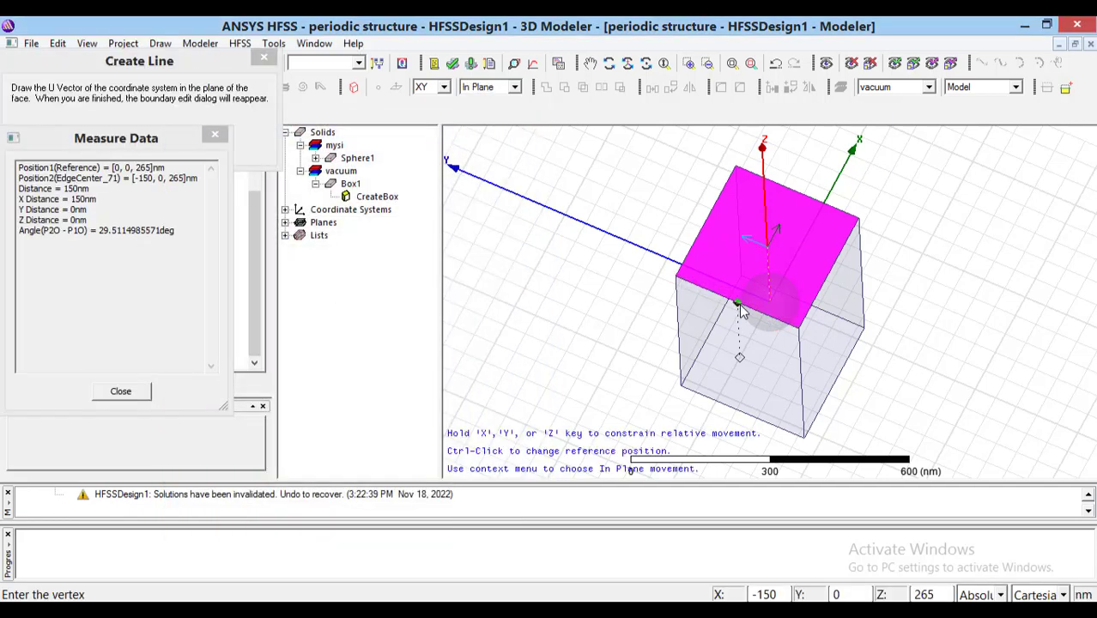
left_click(677, 276)
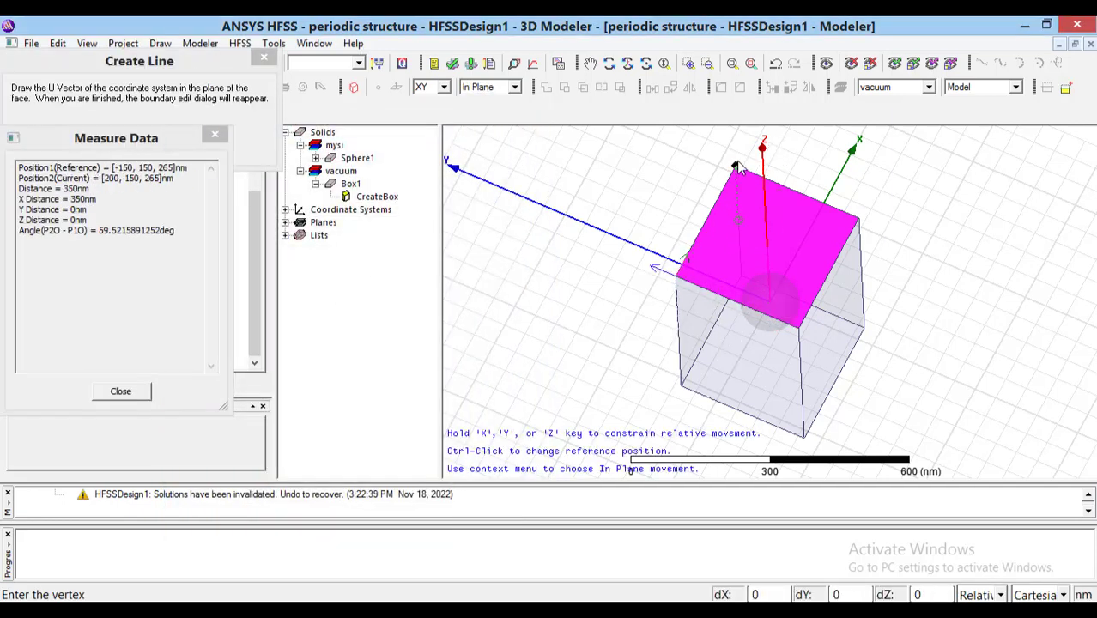
left_click(736, 170)
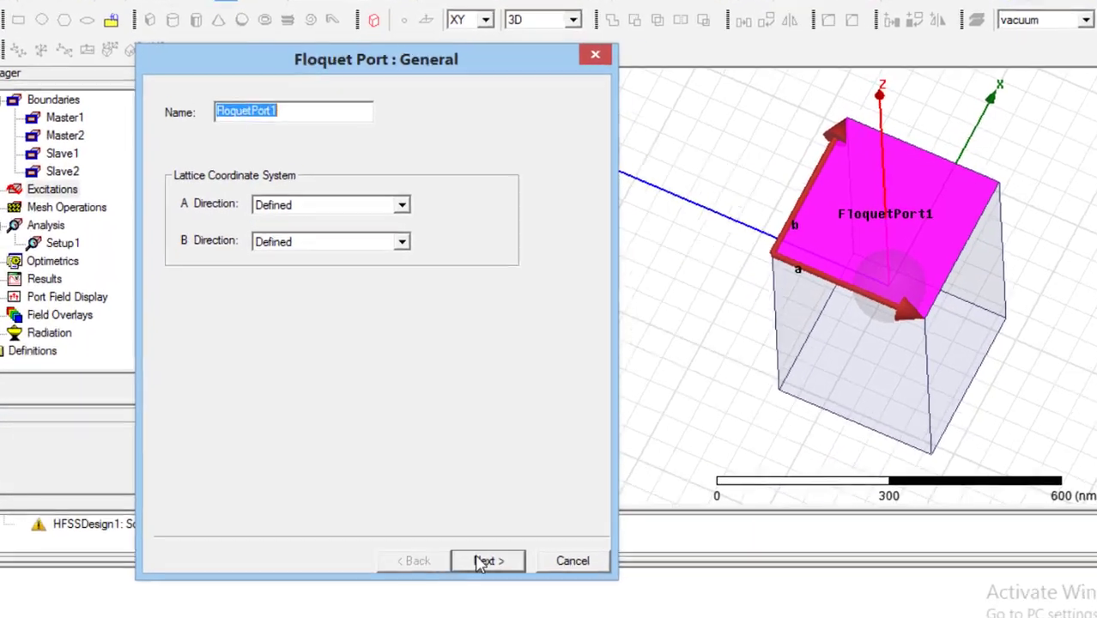
left_click(446, 523)
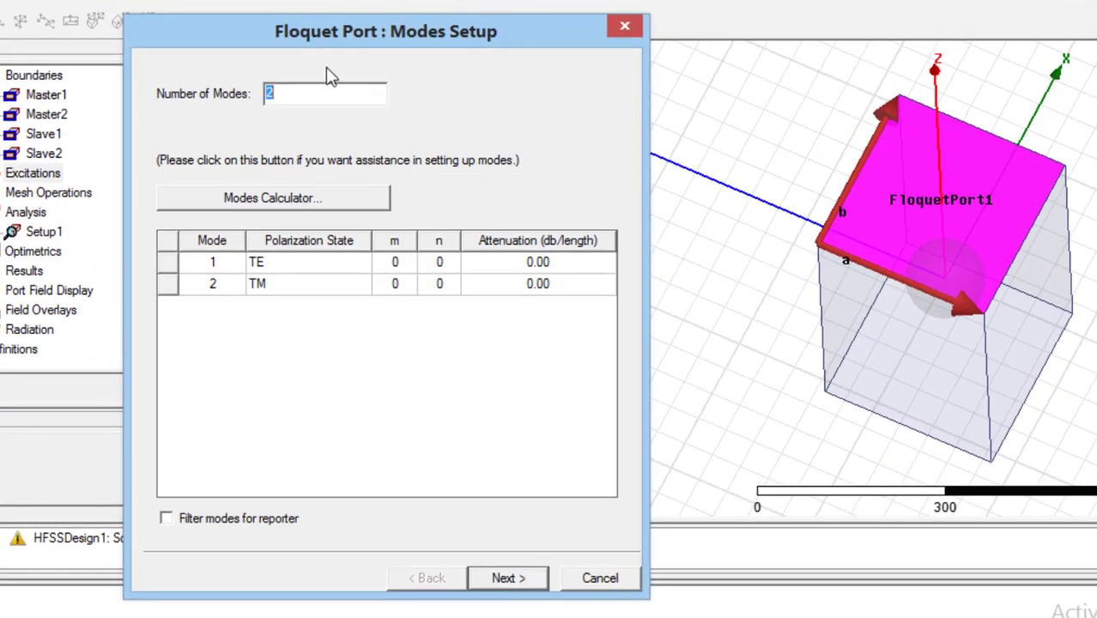
- Calculate the Floquet port's mode table for 2 modes at 400 THz with 0 deg scan angles and accept the modes
left_click(323, 204)
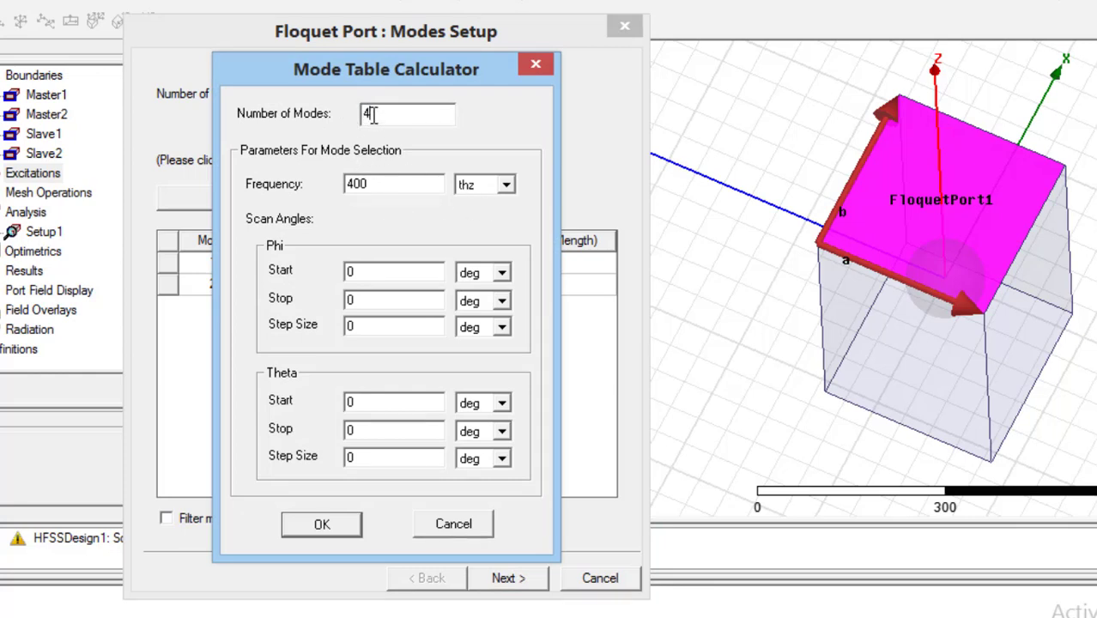
left_click_drag(372, 115, 348, 112)
left_click(321, 524)
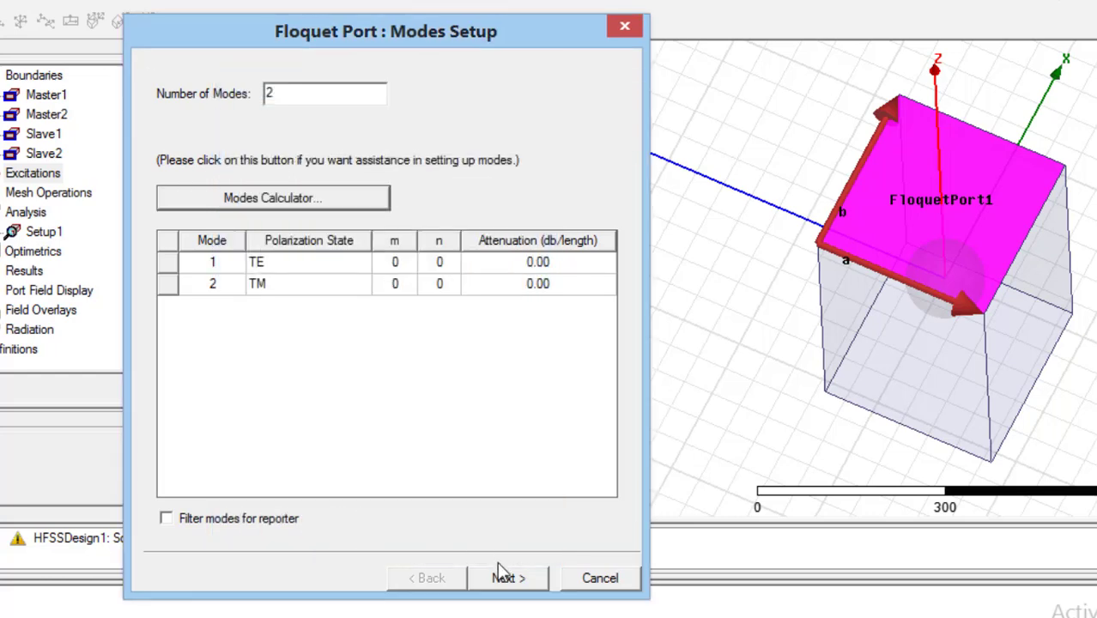
left_click(508, 579)
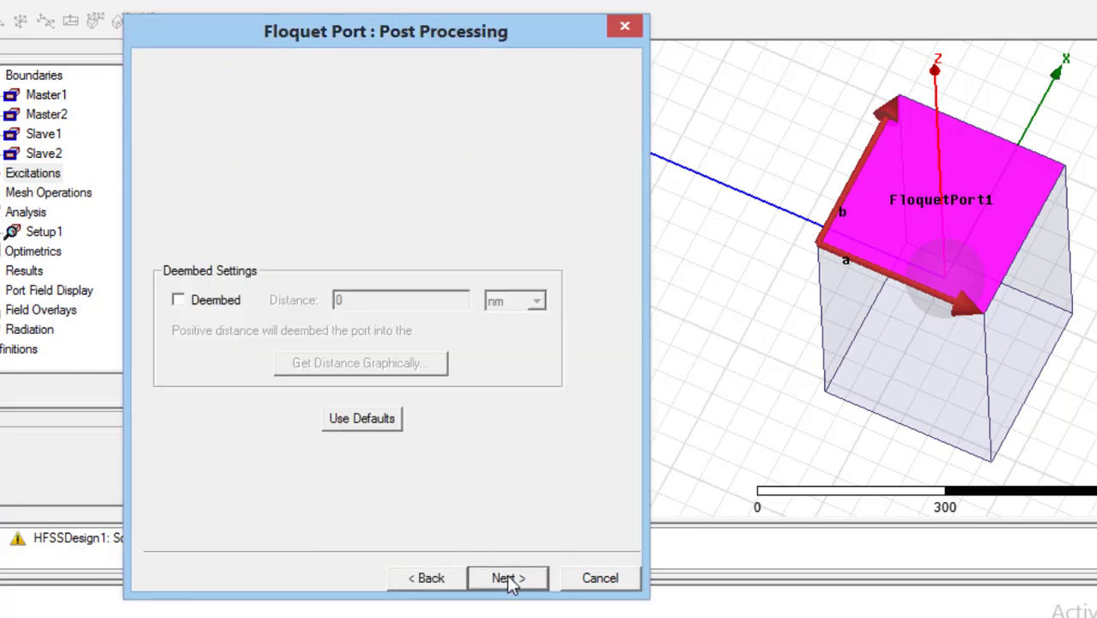
- Enable deembedding for the Floquet port with a distance of lambda/4 and continue to the 3D refinement settings
left_click(178, 299)
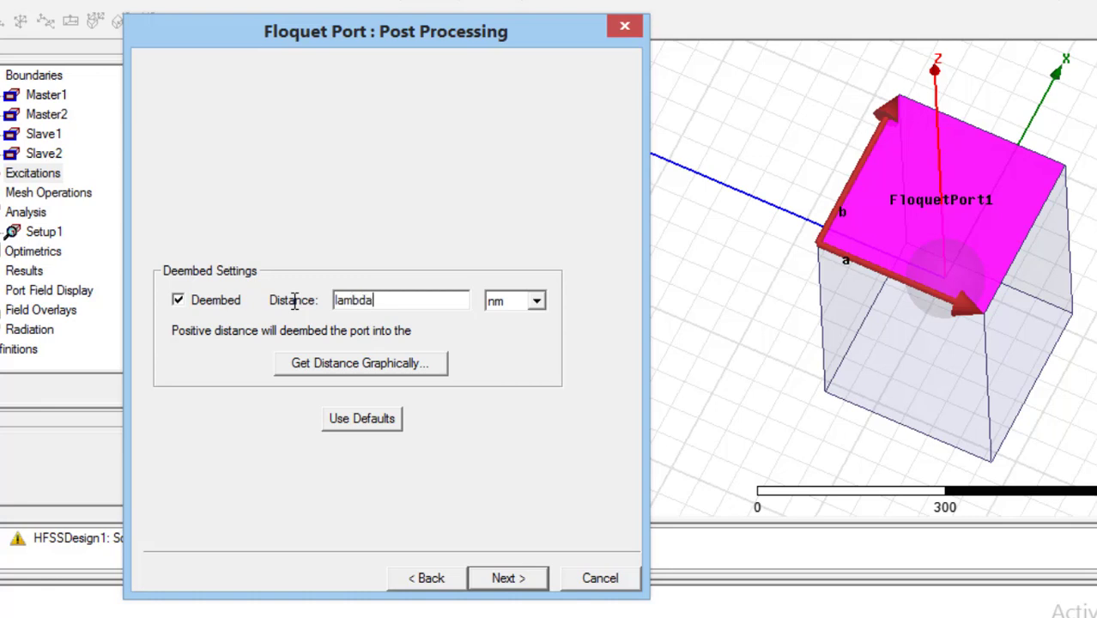
type("4")
left_click(525, 580)
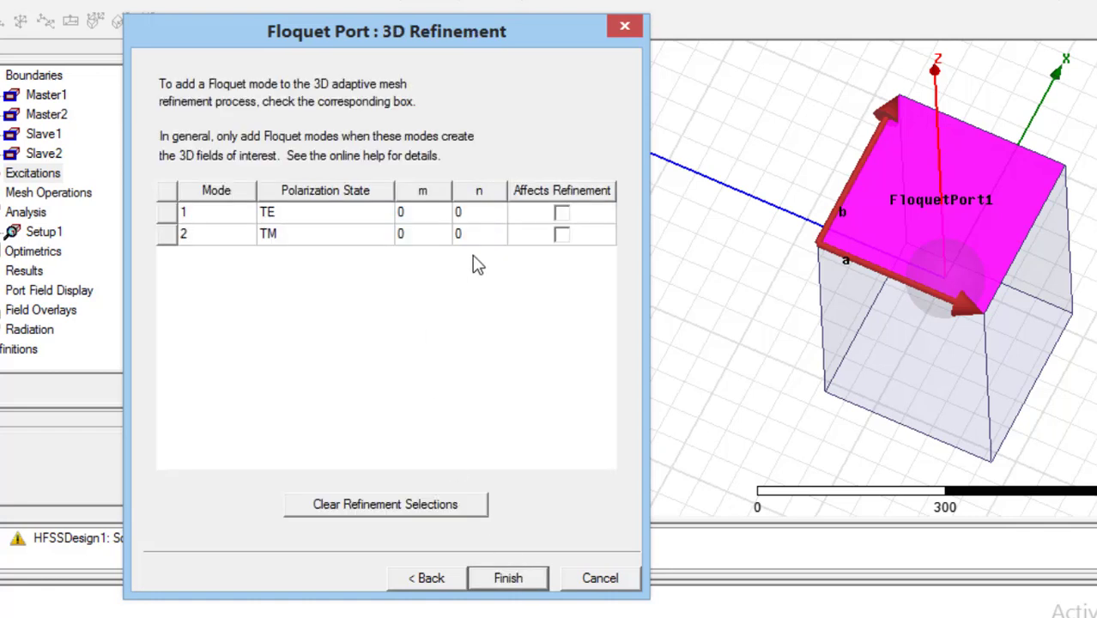
- Include both the TE and TM modes in the 3D adaptive refinement and finish the Floquet port
left_click(561, 214)
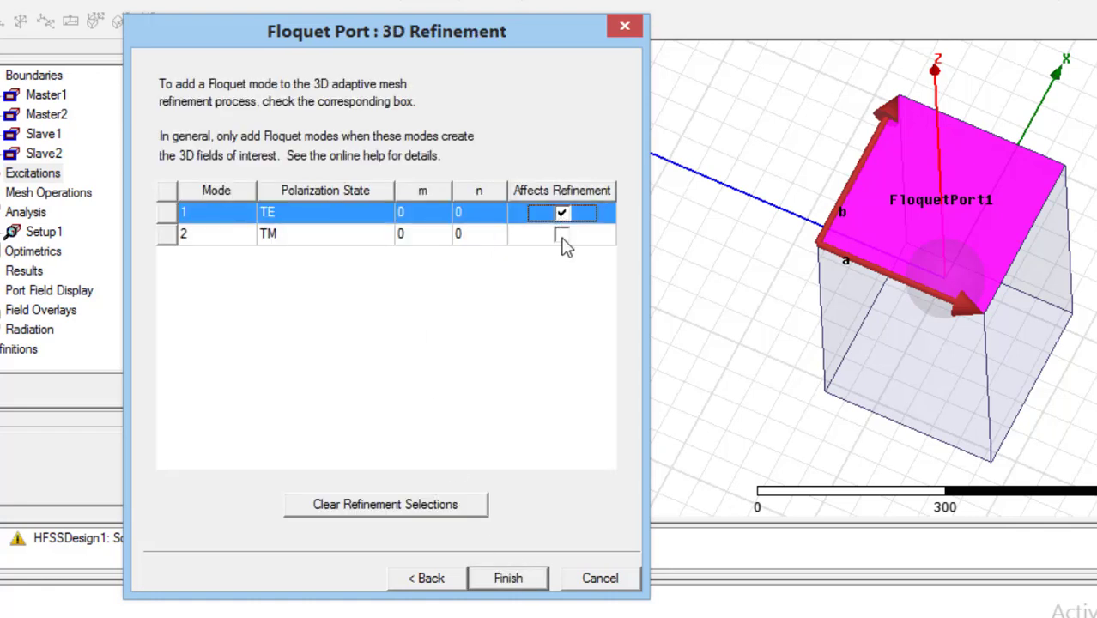
left_click(561, 234)
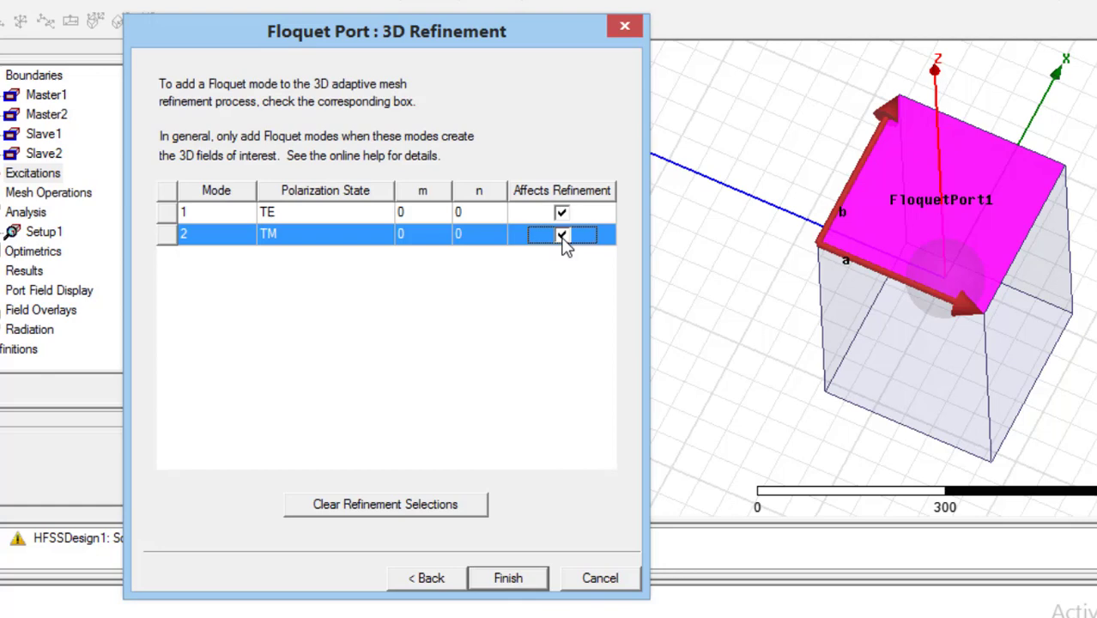
left_click(508, 579)
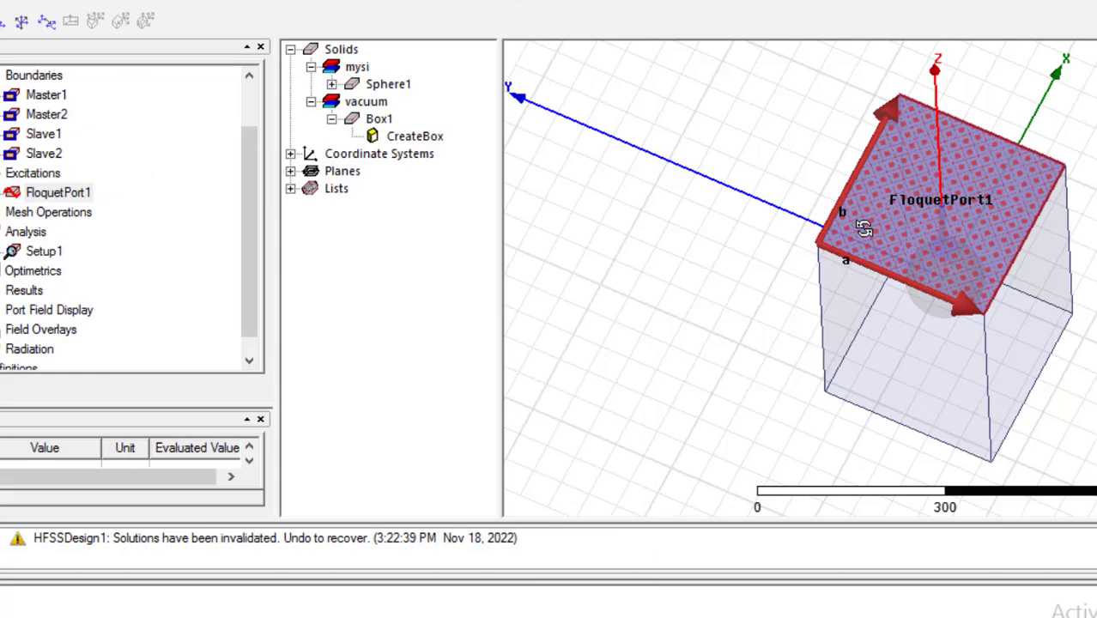
- Start a second Floquet port on the box's bottom face, keep its predefined A and B lattice directions, and continue to the modes setup
left_click_drag(857, 245, 917, 121)
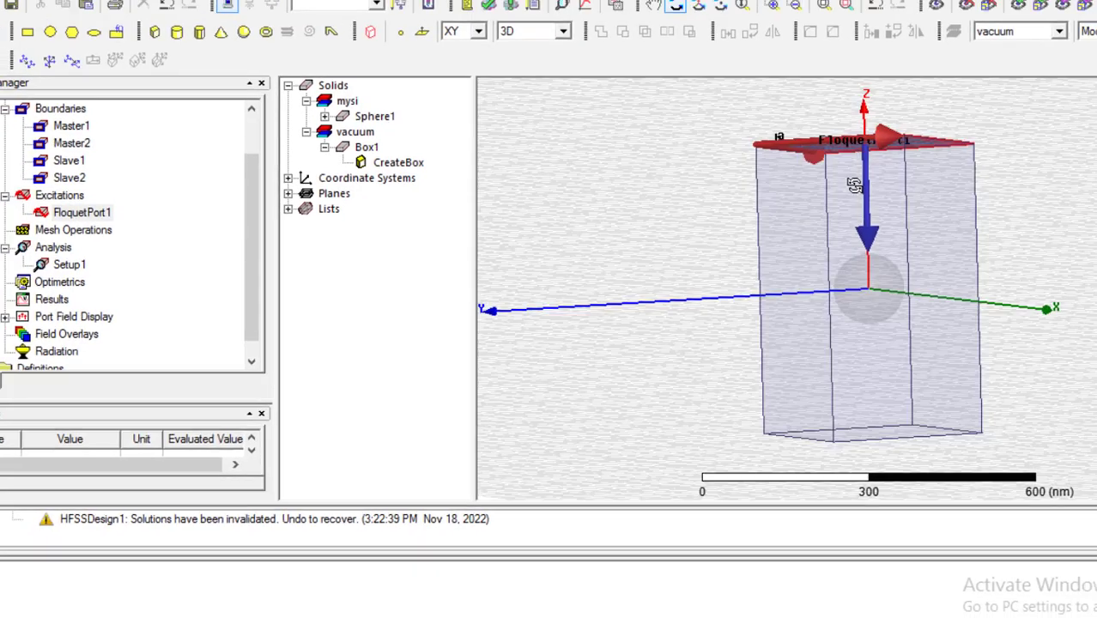
left_click_drag(853, 266, 894, 178)
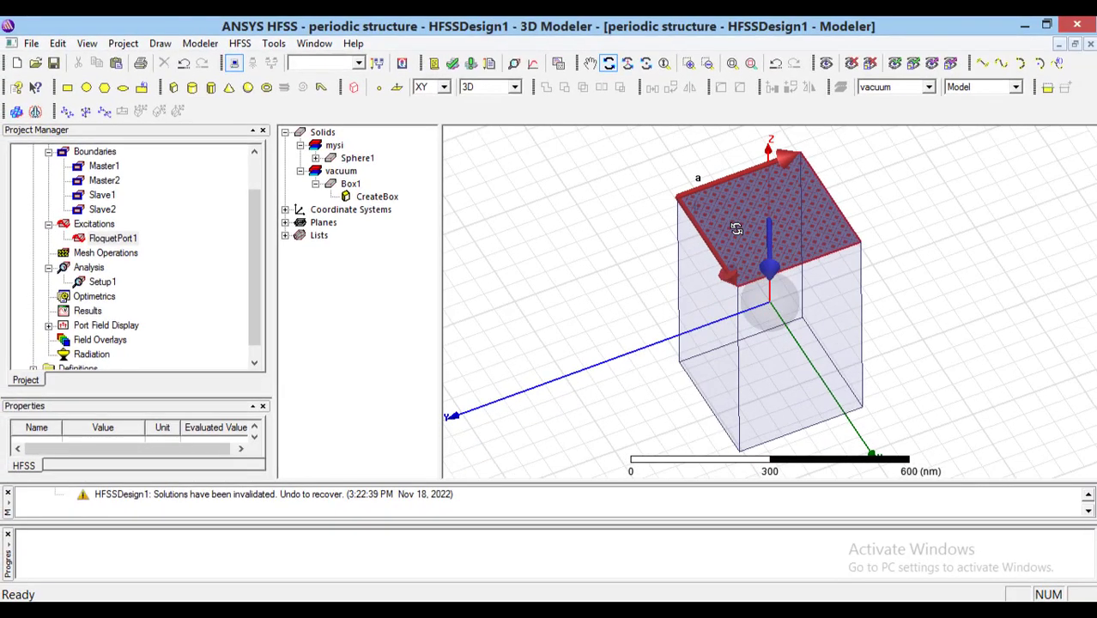
key("Escape")
left_click(752, 380)
right_click(752, 381)
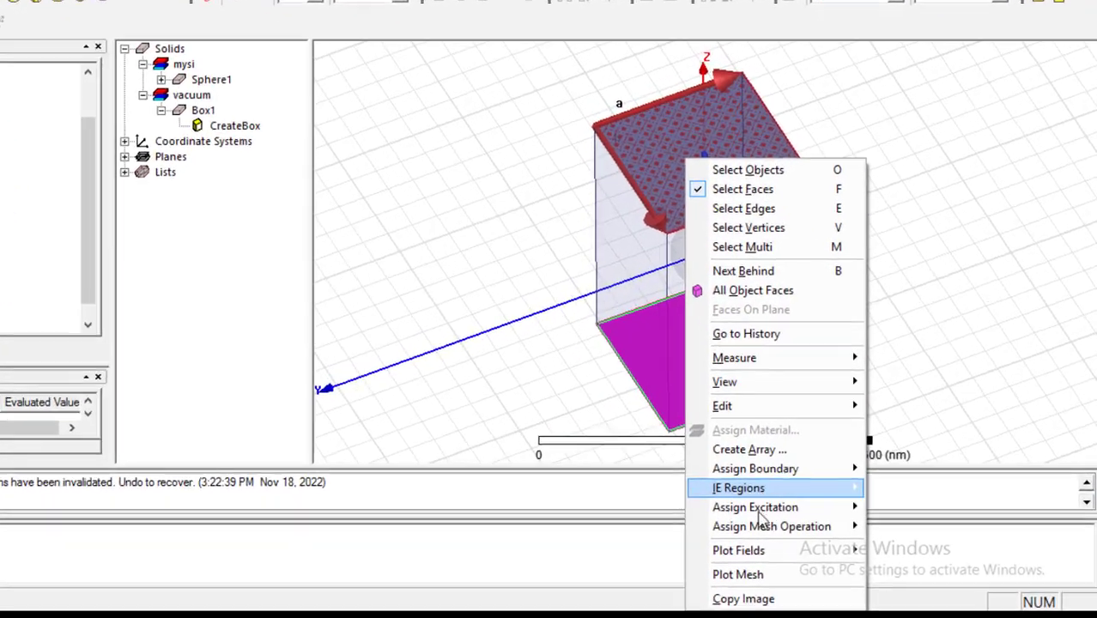
mouse_move(759, 514)
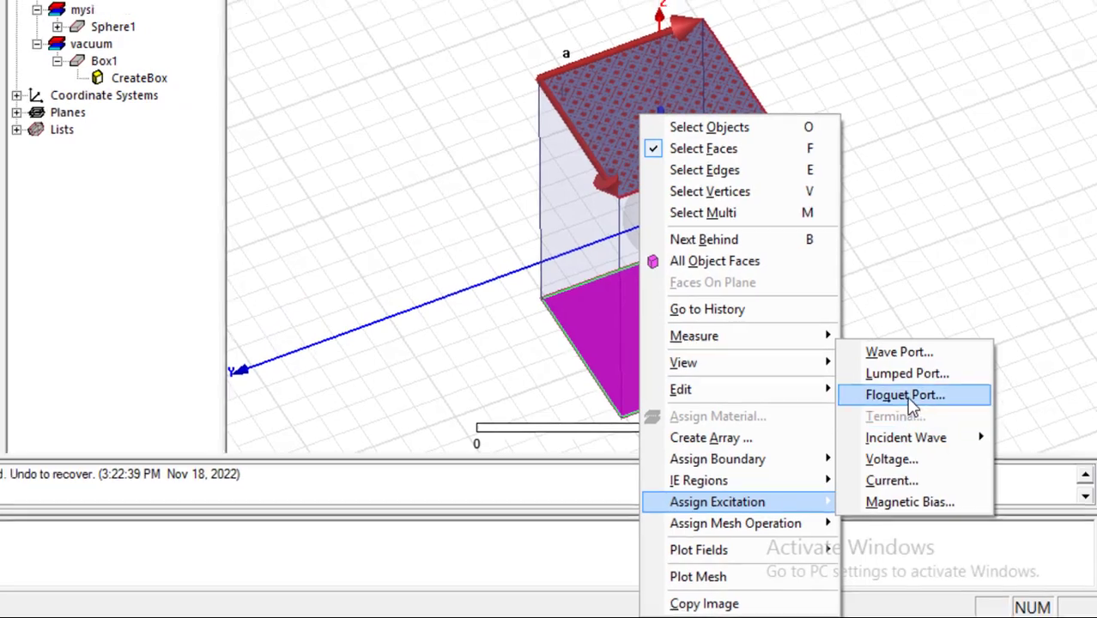
left_click(910, 396)
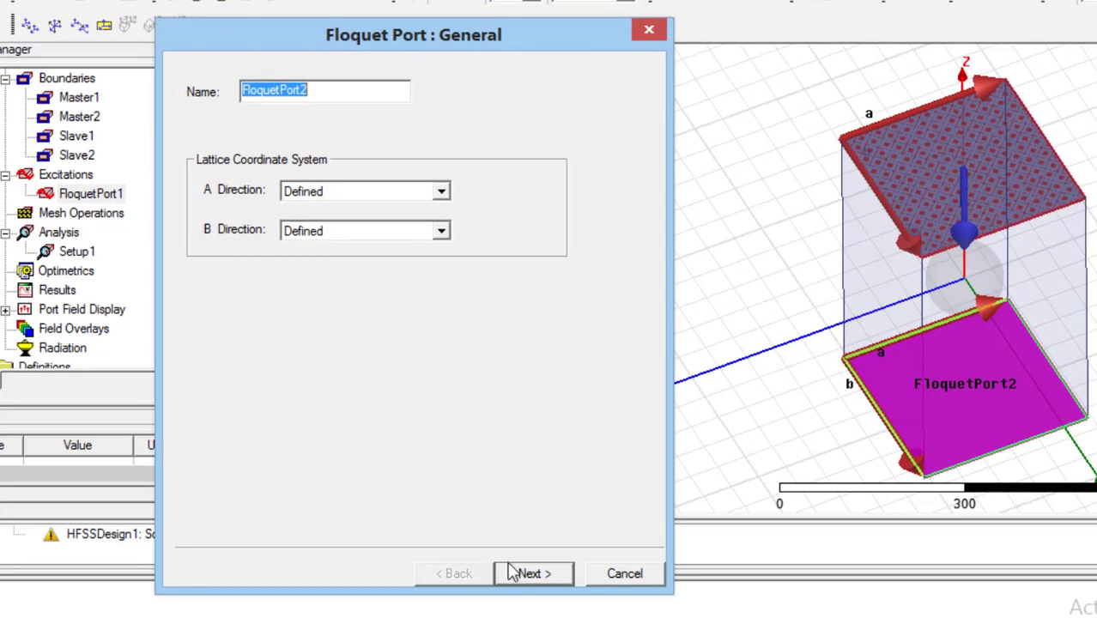
left_click(518, 572)
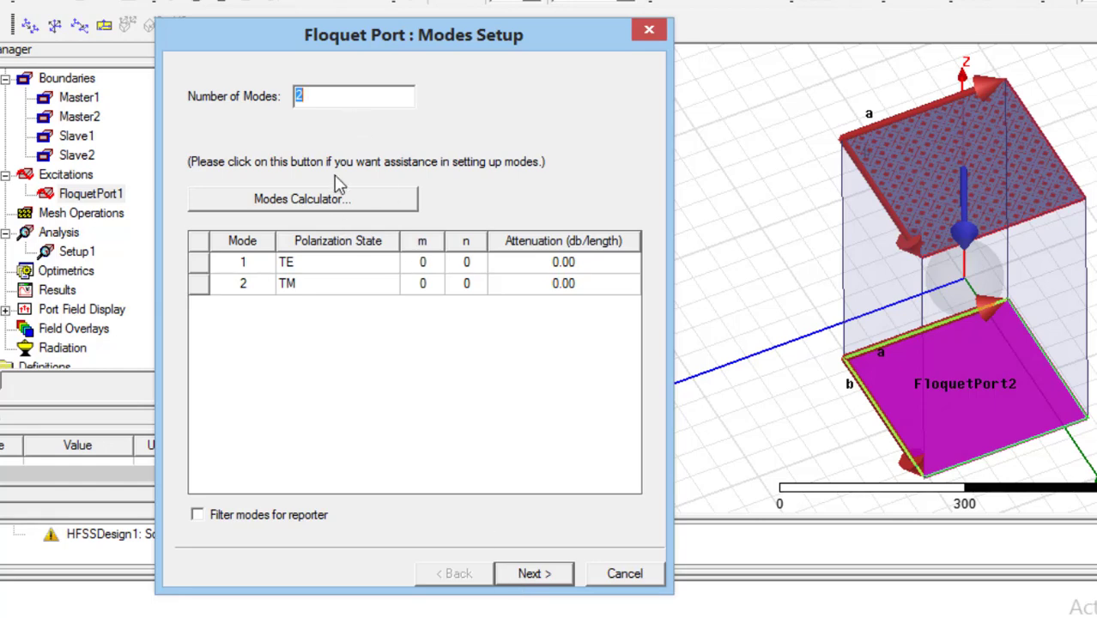
- Check the second port's mode calculator parameters without changing them, then keep the 2 modes and continue to post processing
left_click(335, 198)
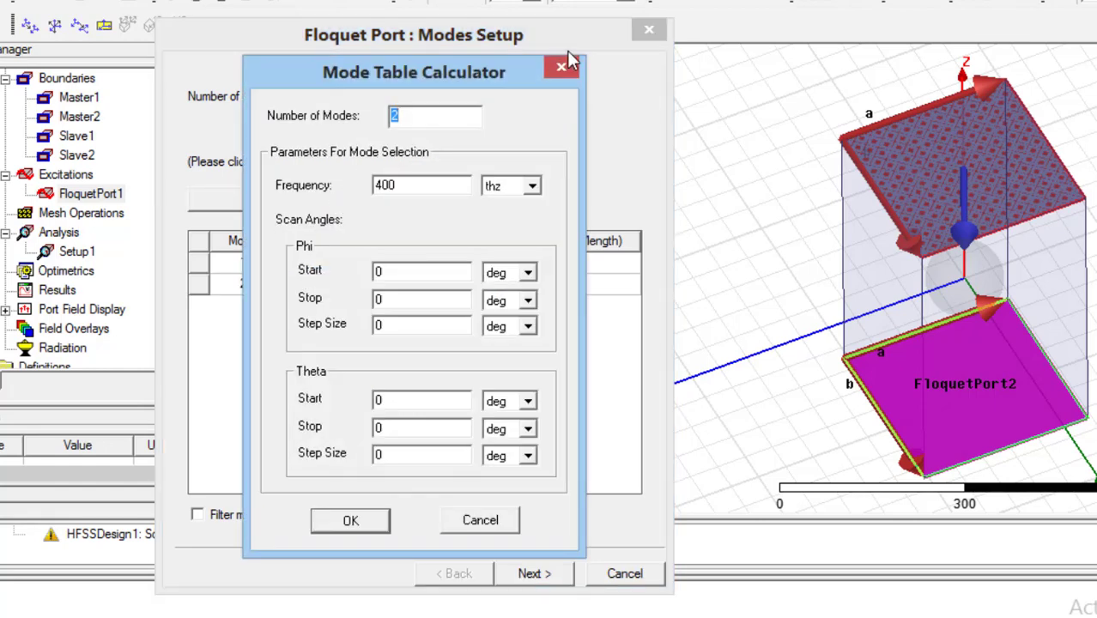
left_click(564, 64)
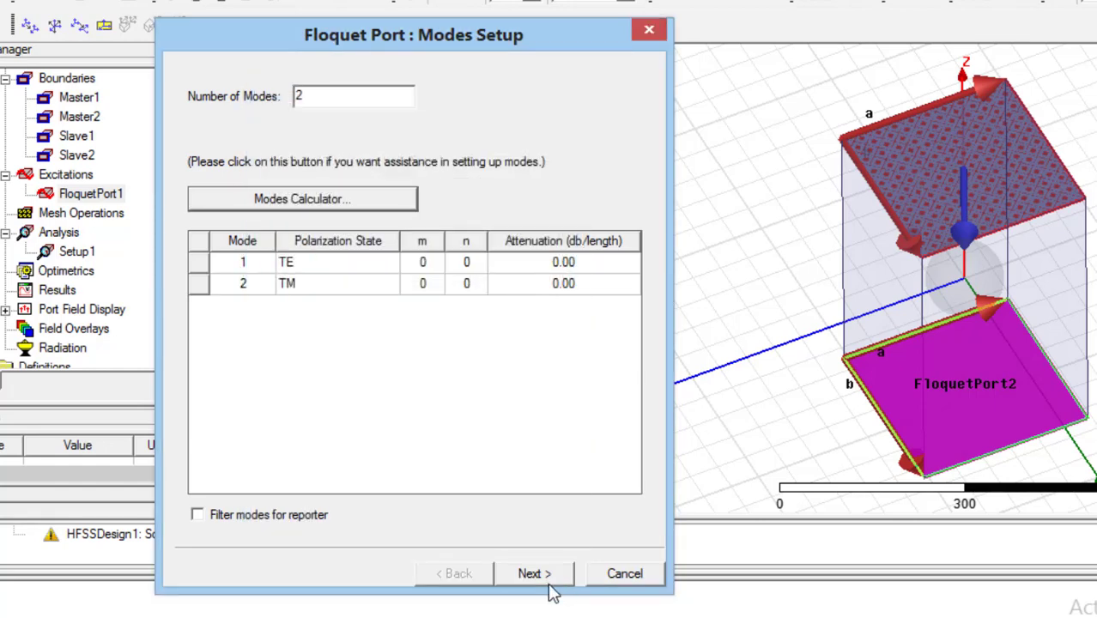
left_click(549, 583)
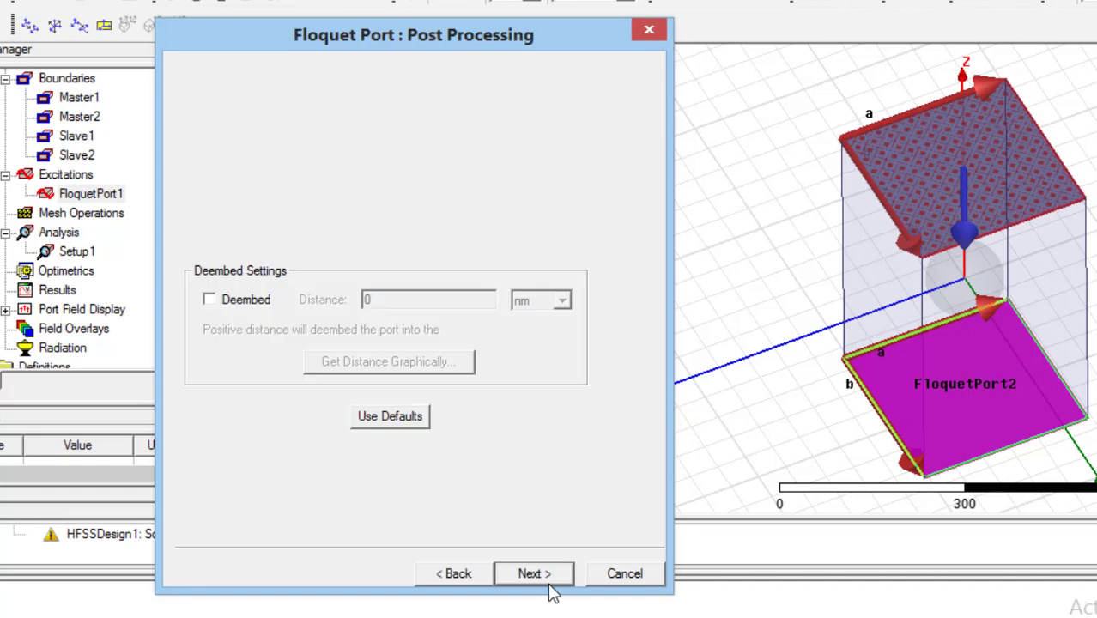
- Enable deembedding for the second Floquet port with a distance of lamda/4 and finish the port with both modes affecting refinement
left_click(218, 307)
left_click_drag(385, 306, 247, 306)
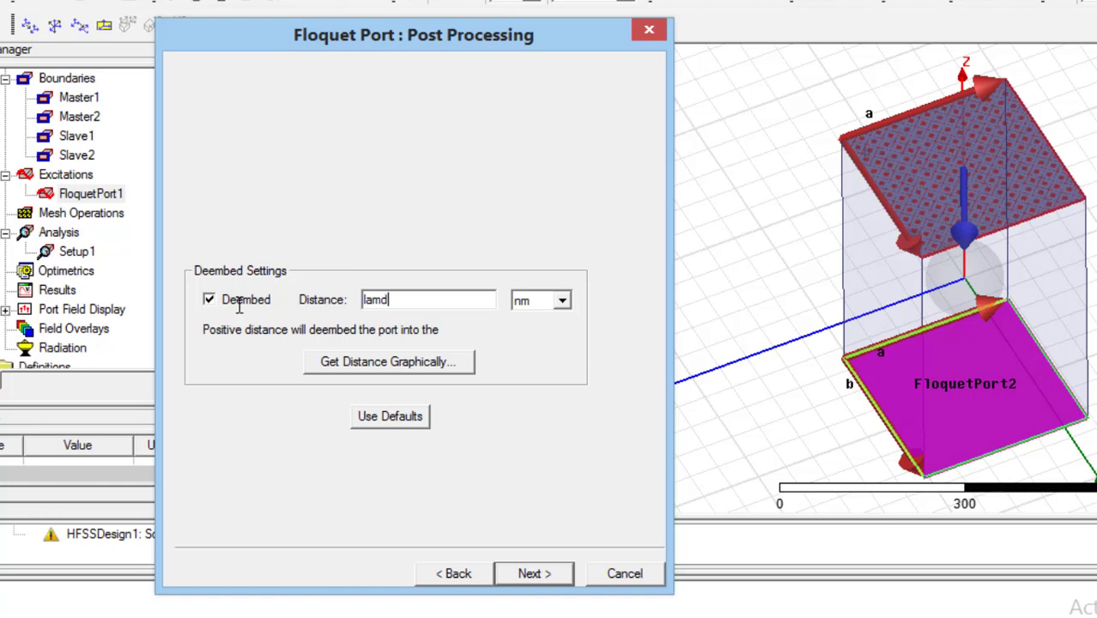
type("lamda/4")
left_click(538, 582)
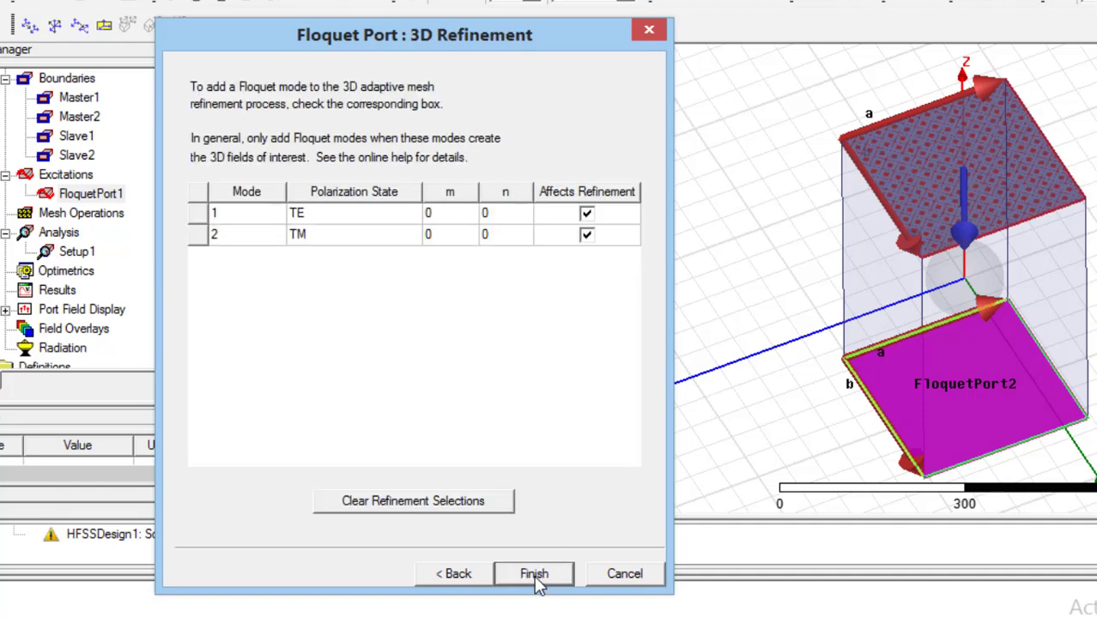
left_click(534, 575)
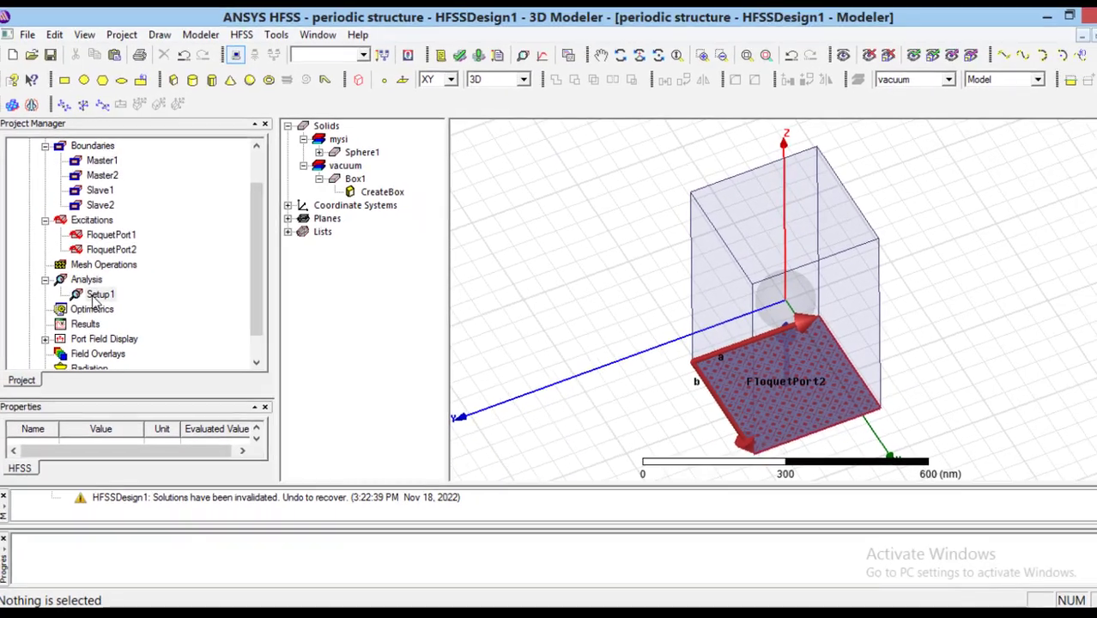
- Delete the existing analysis setup and add a new driven solution setup
left_click(74, 270)
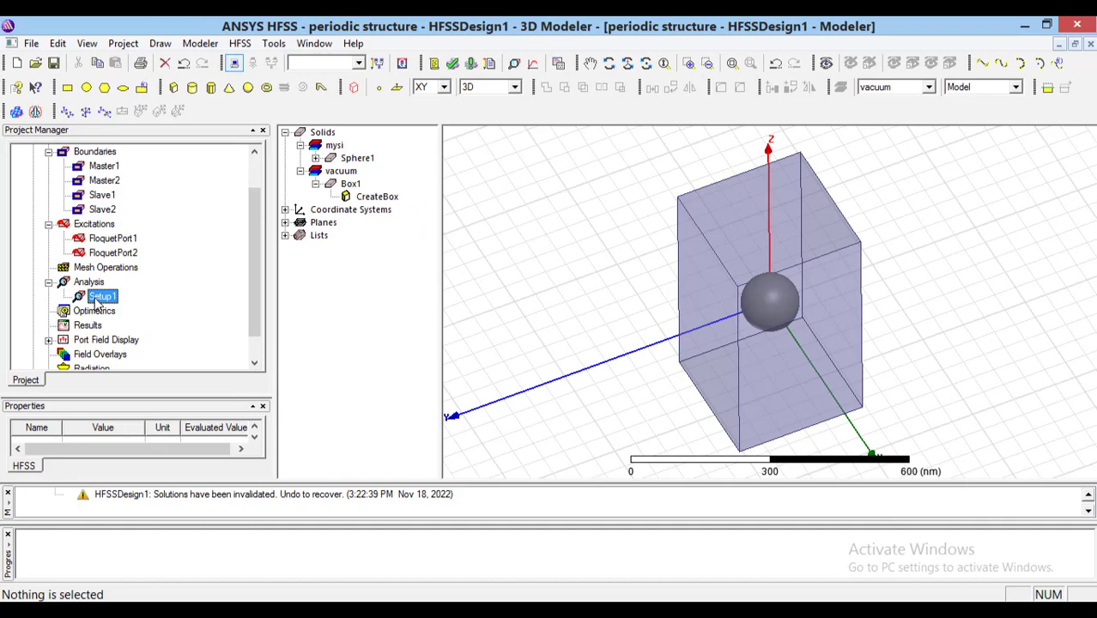
key("Delete")
left_click(76, 284)
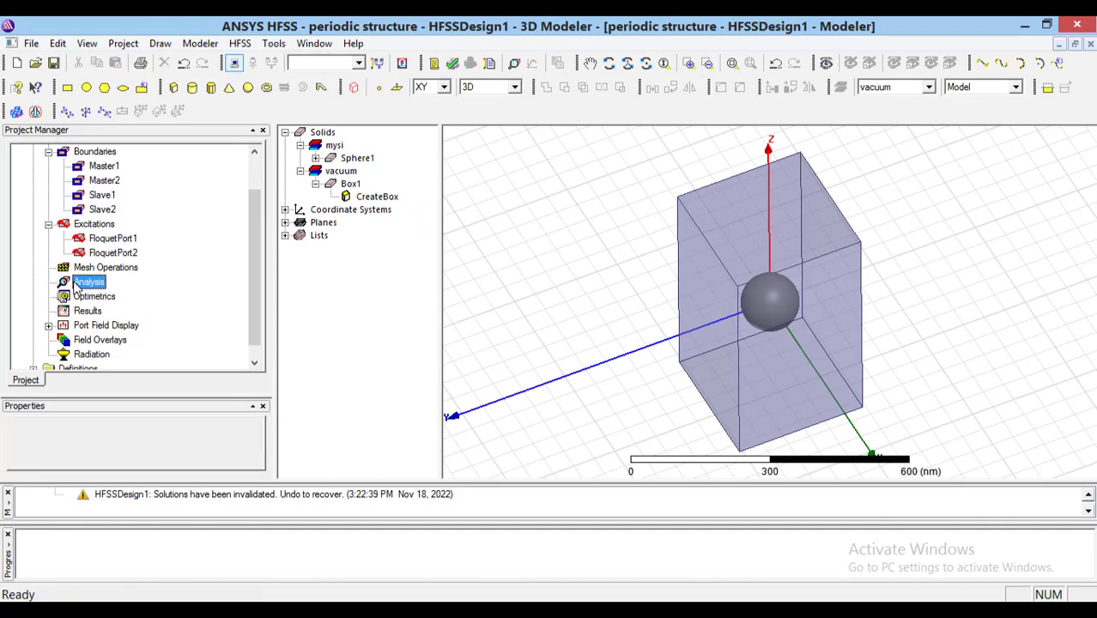
right_click(79, 284)
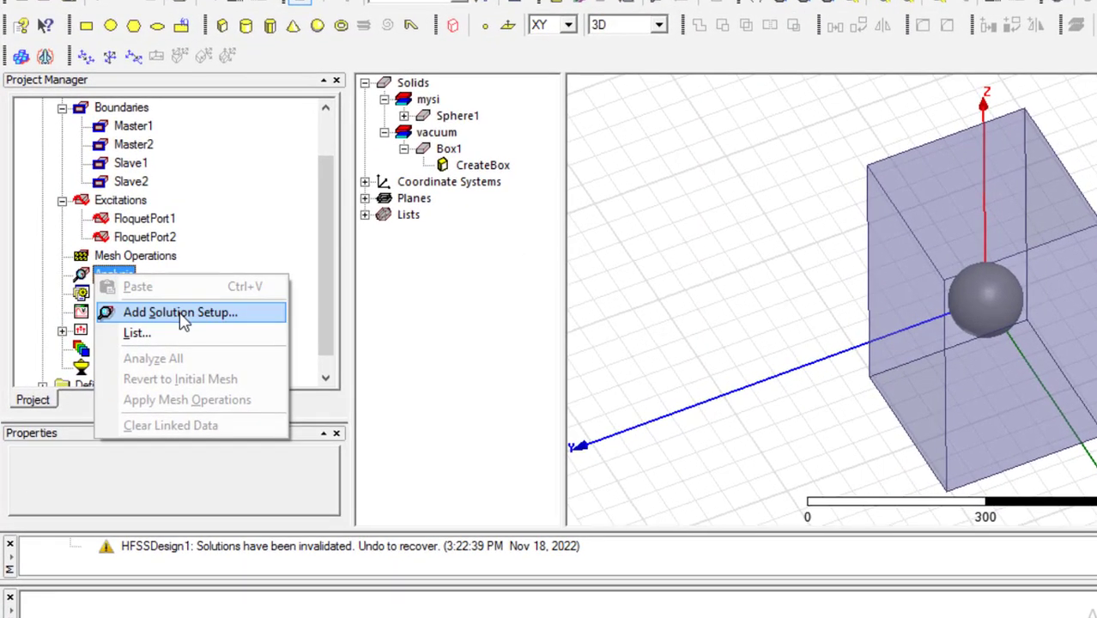
left_click(182, 313)
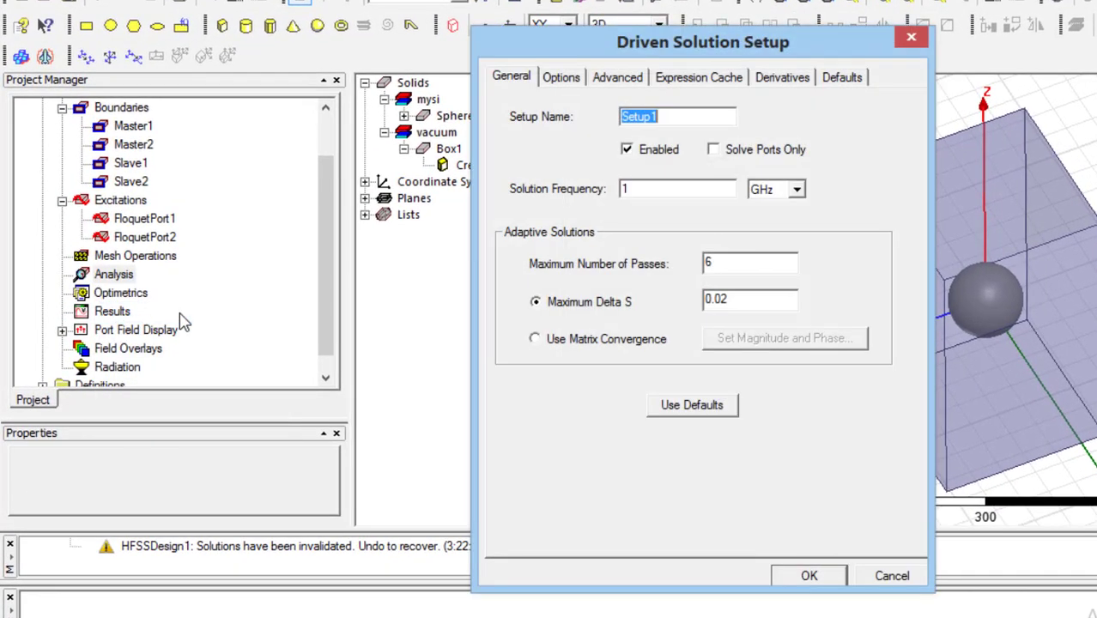
- Set the new setup's solution frequency to 400 thz
left_click(675, 188)
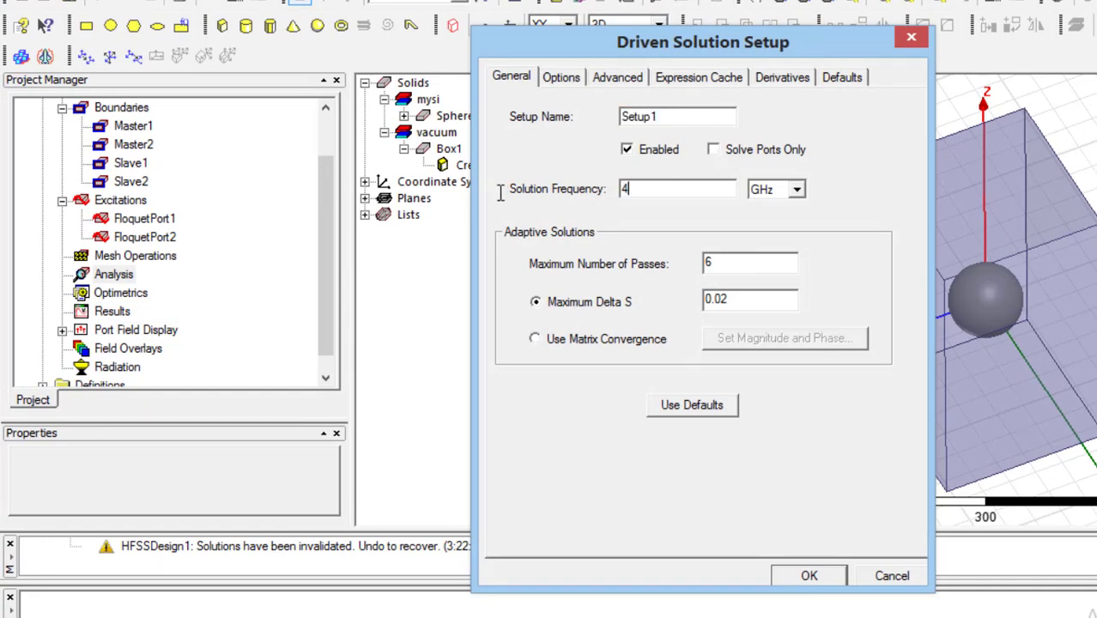
left_click(797, 189)
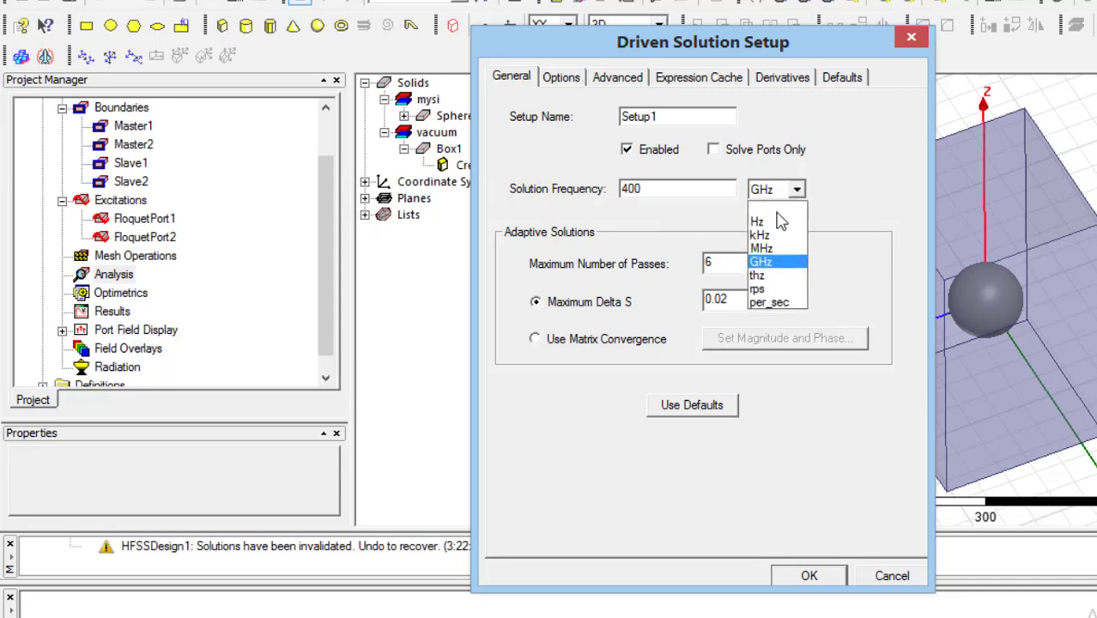
left_click(766, 275)
- Set the maximum number of passes to 15 and the minimum number of passes to 10, and accept the solution setup
left_click(561, 77)
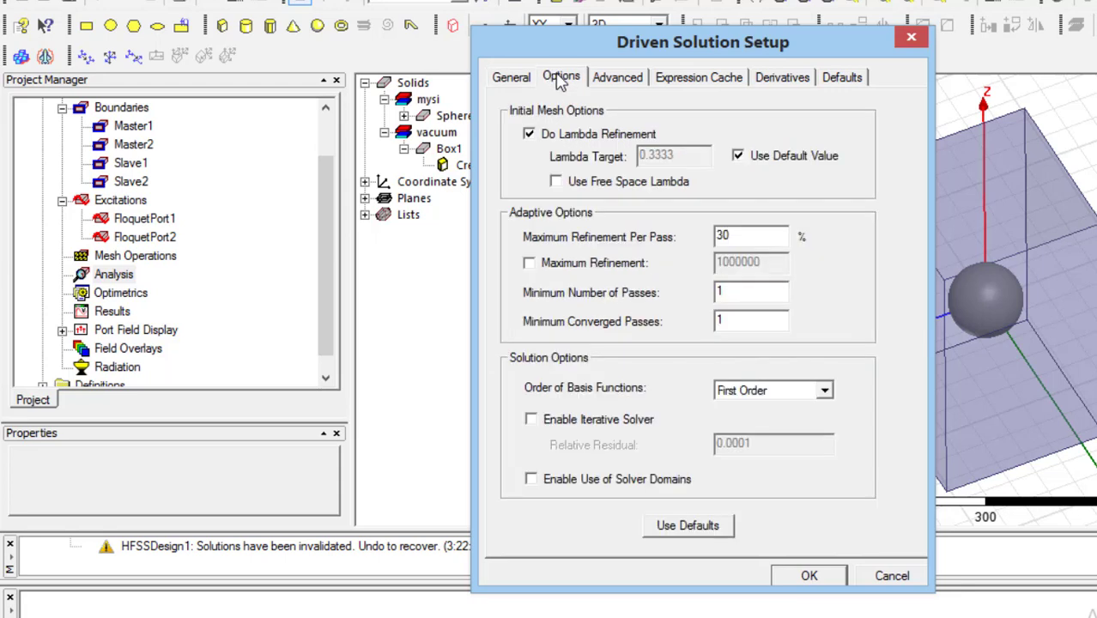
left_click(524, 82)
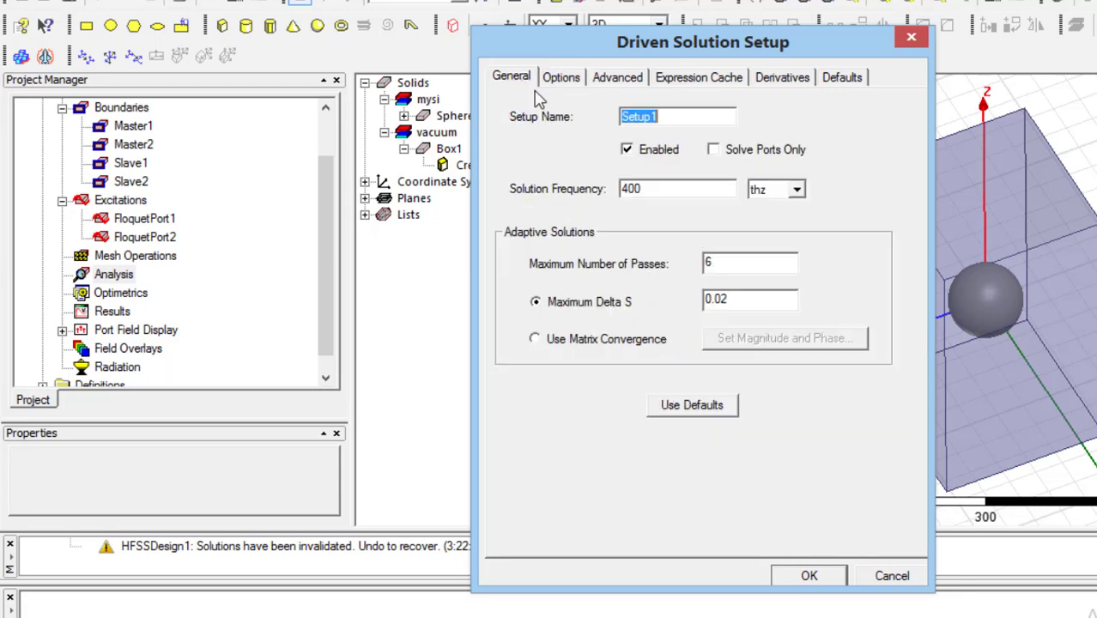
left_click(710, 263)
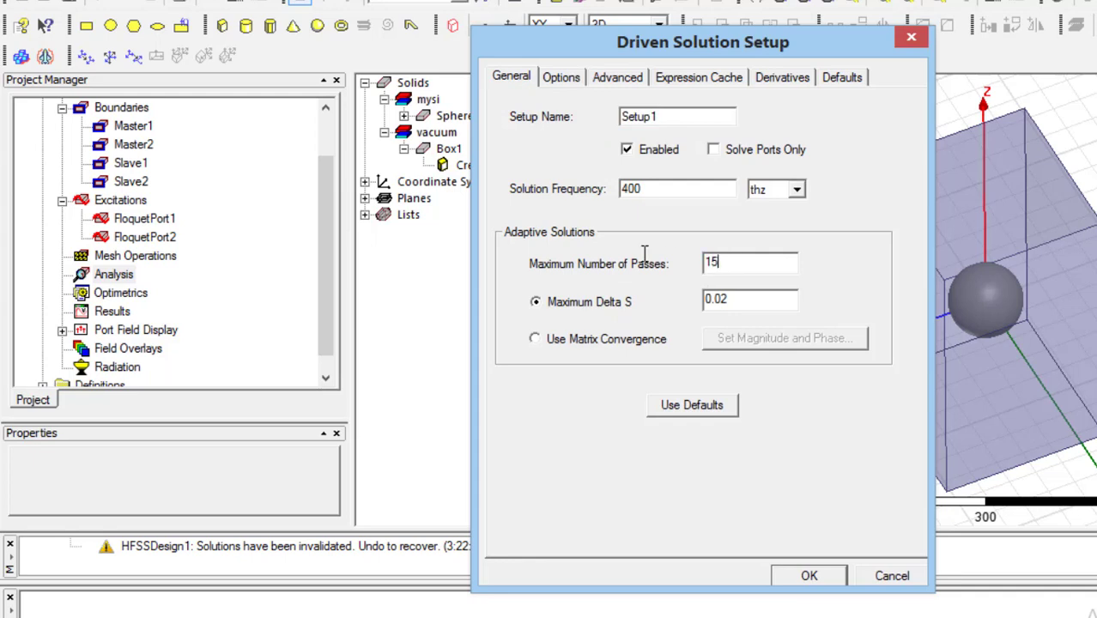
left_click(562, 77)
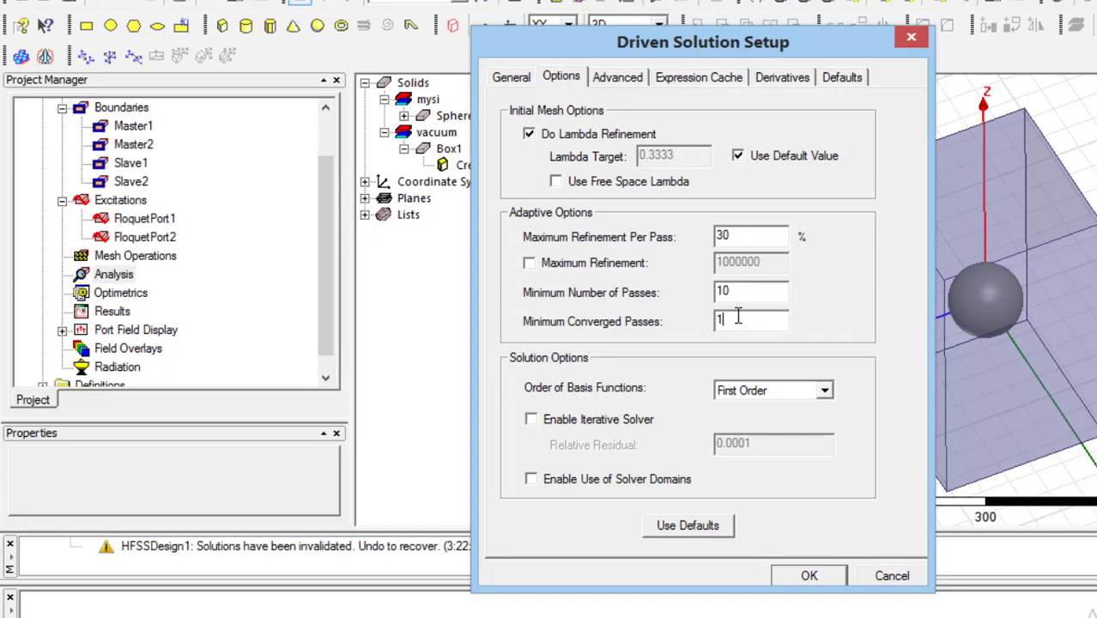
left_click(820, 582)
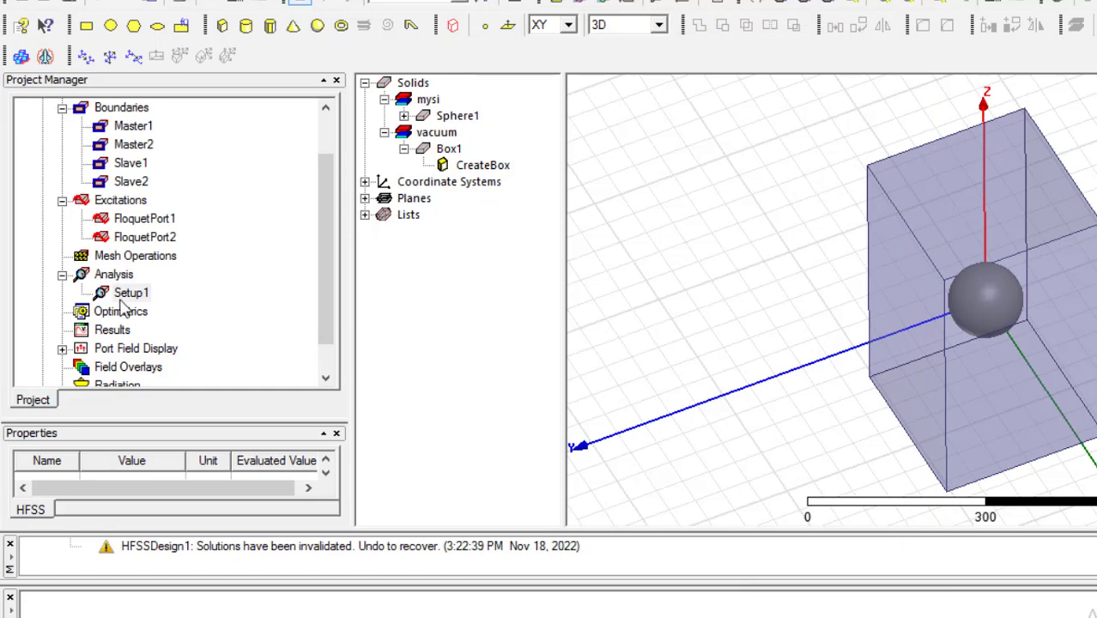
- Add a frequency sweep to Setup1 and keep the Interpolating sweep type
left_click(130, 294)
right_click(131, 295)
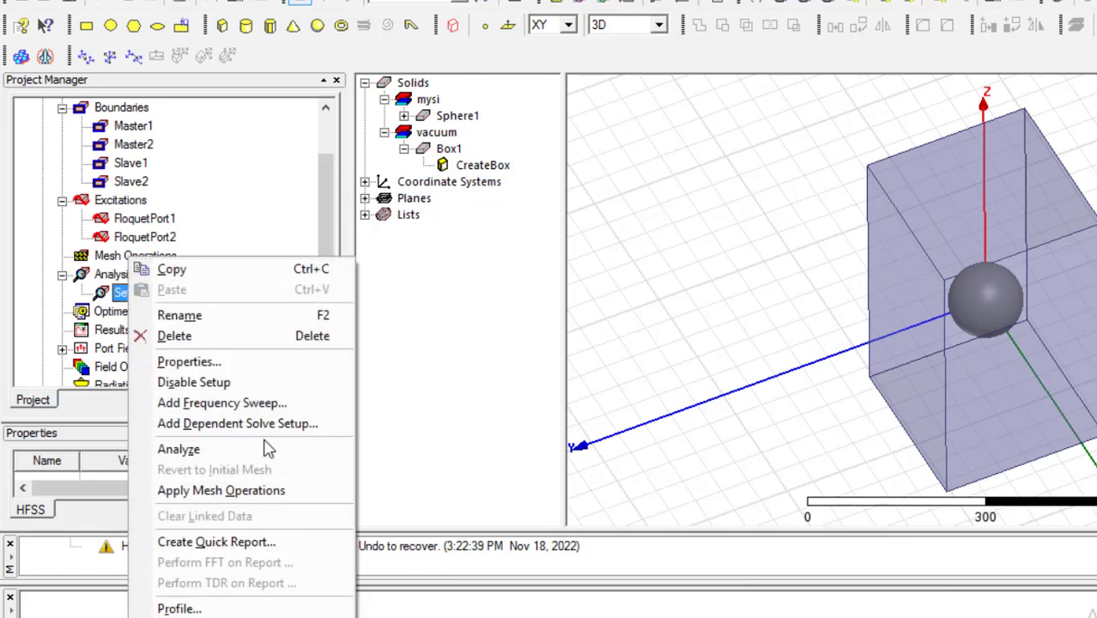
left_click(270, 404)
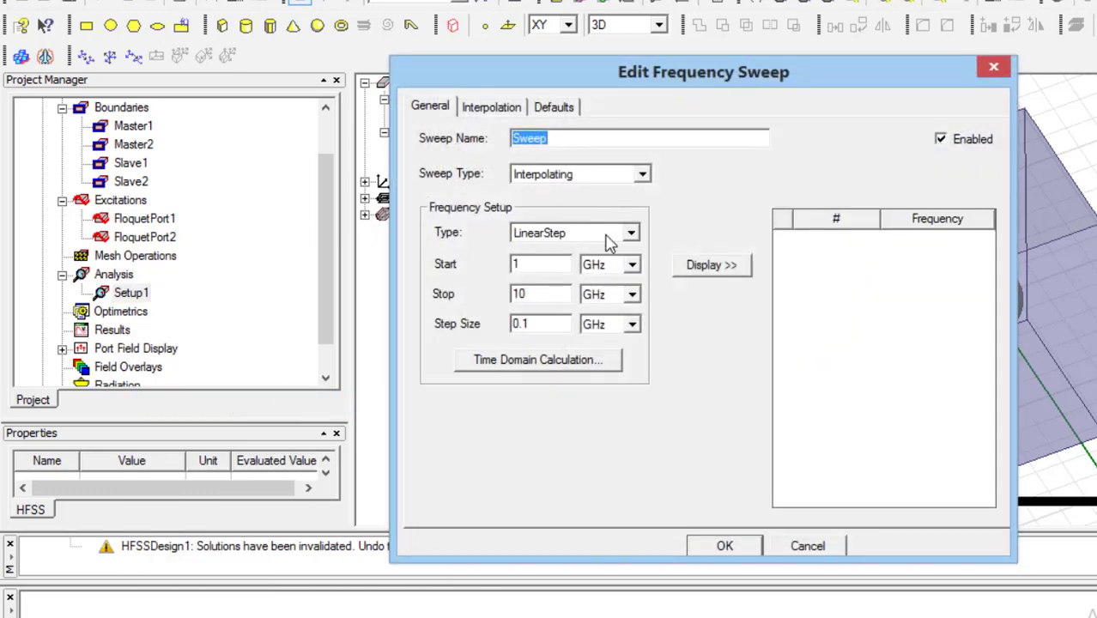
left_click(581, 176)
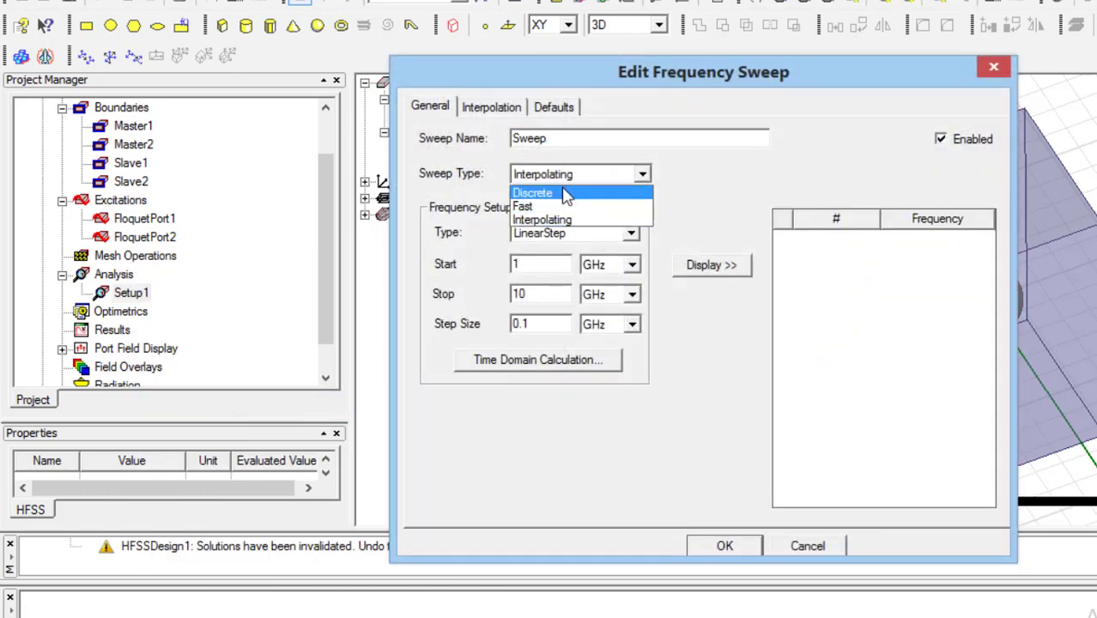
left_click(565, 222)
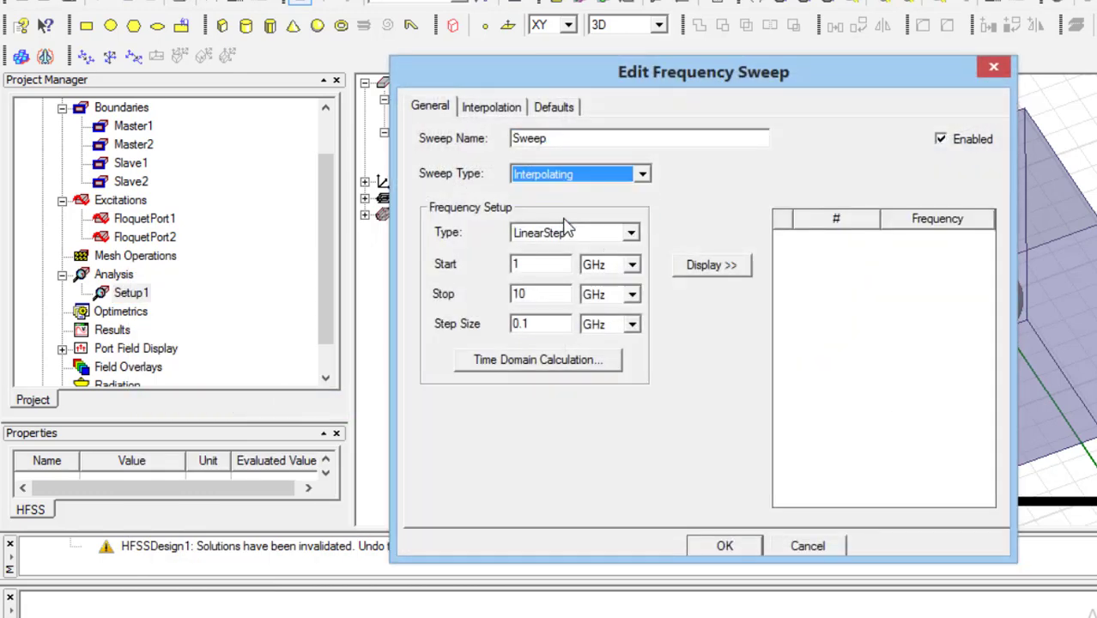
- Set the linear-step sweep's frequency range to start at 100 thz and stop at 800 thz
left_click(549, 267)
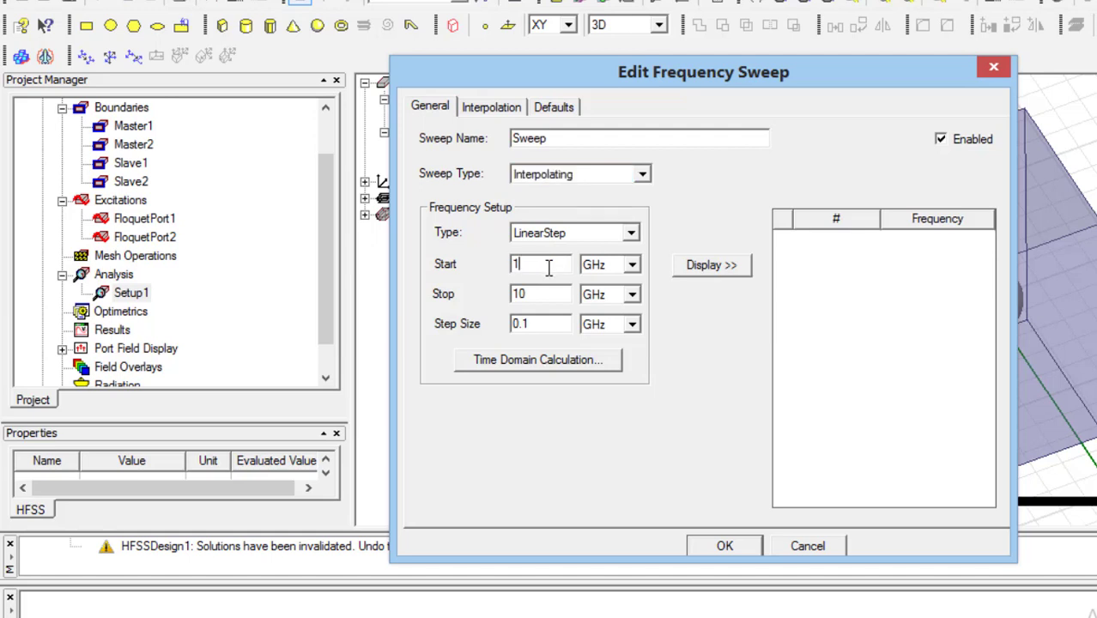
type("00")
left_click(632, 265)
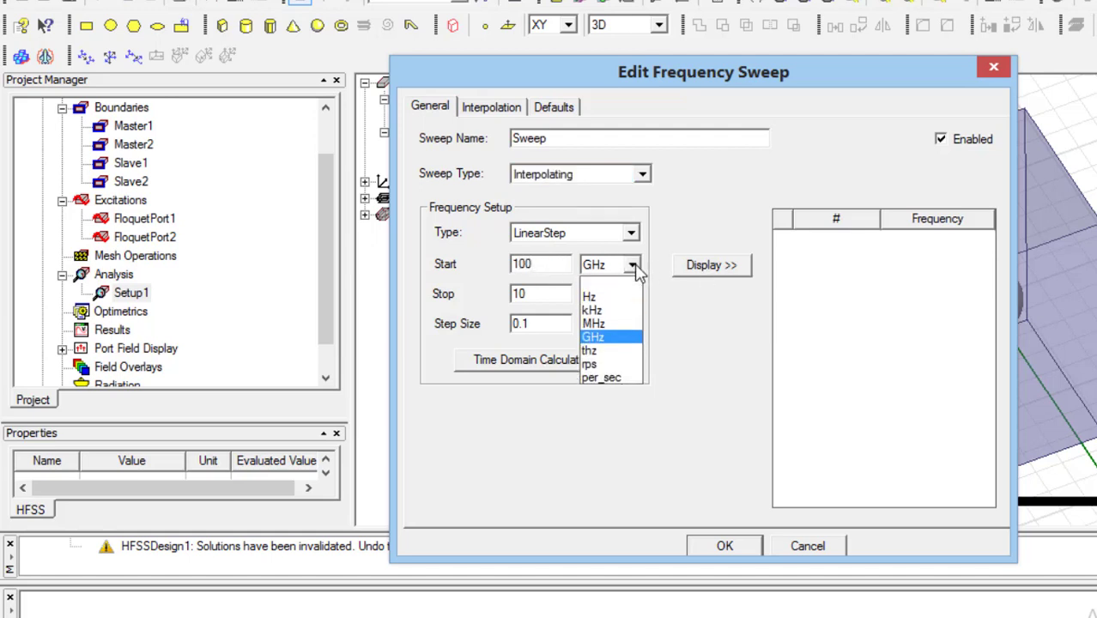
left_click(608, 356)
left_click_drag(534, 294, 423, 306)
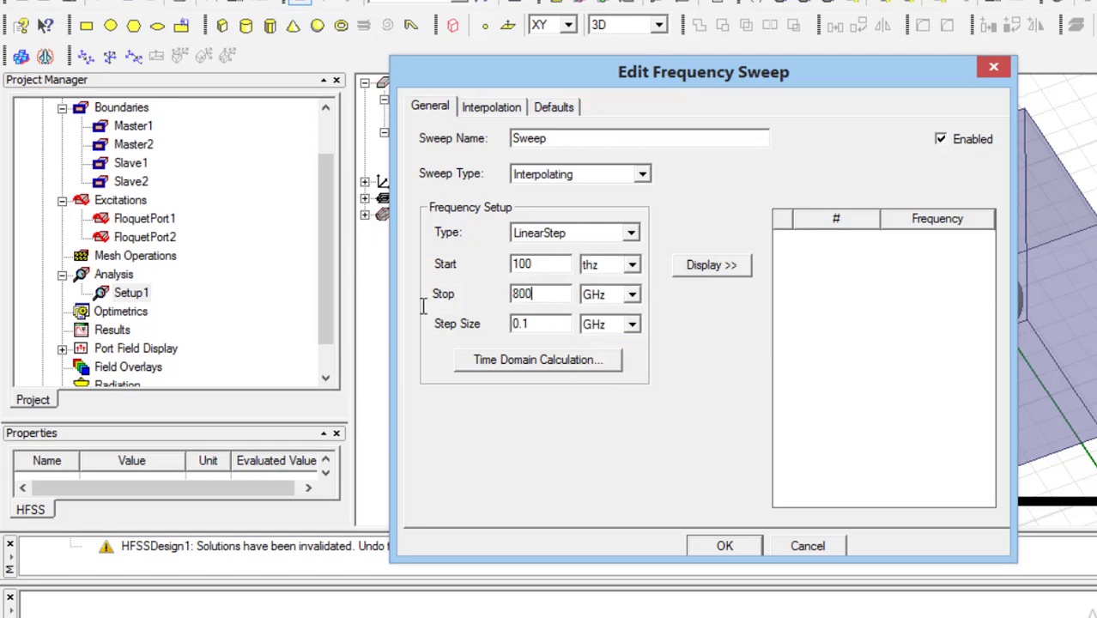
type("800")
left_click(632, 294)
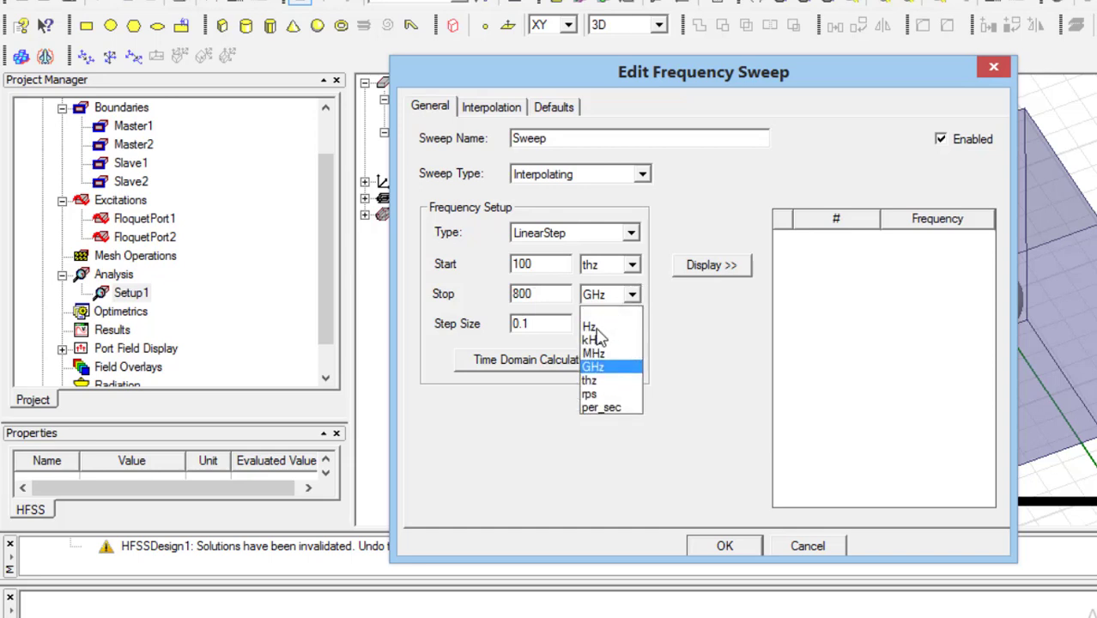
left_click(599, 382)
- Set the linear-step sweep's step size to 10 thz and accept the frequency sweep
left_click_drag(537, 323, 379, 312)
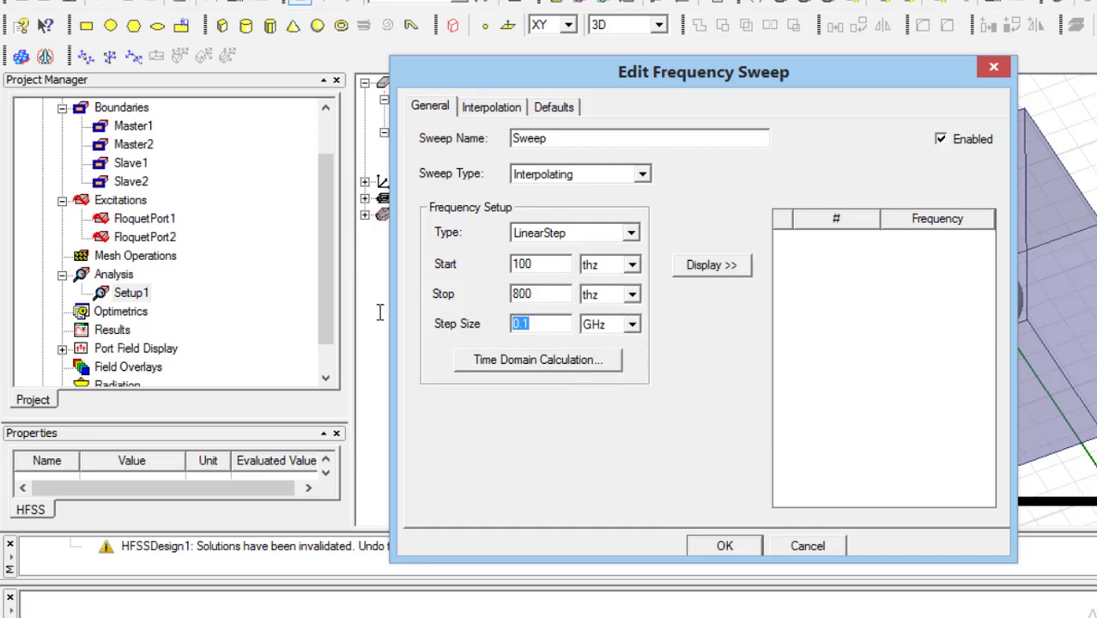
type("10")
left_click(632, 325)
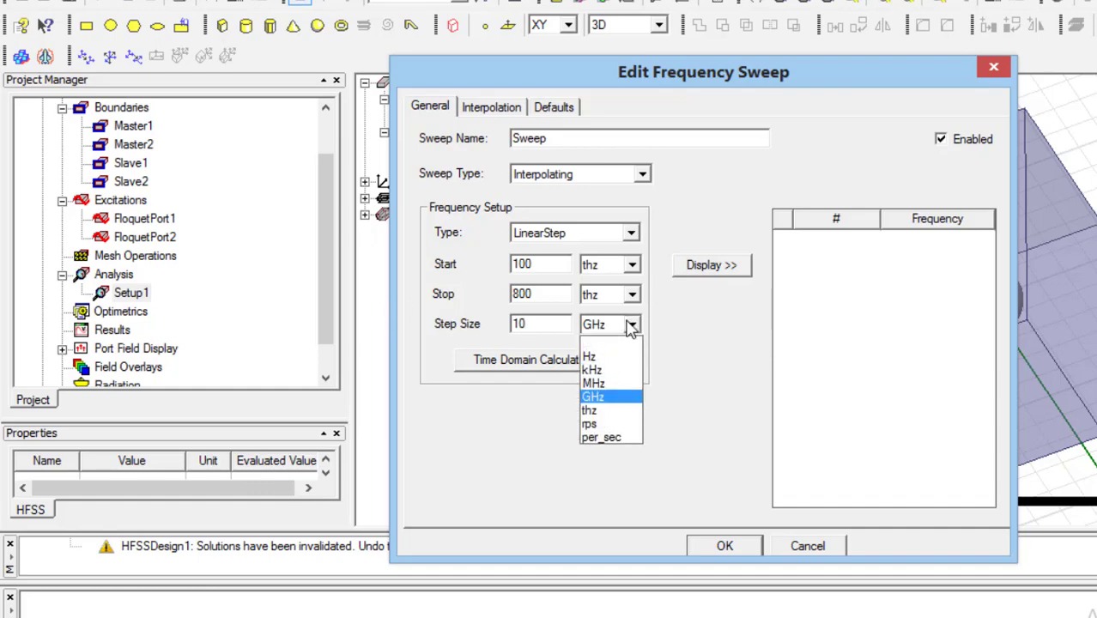
left_click(592, 411)
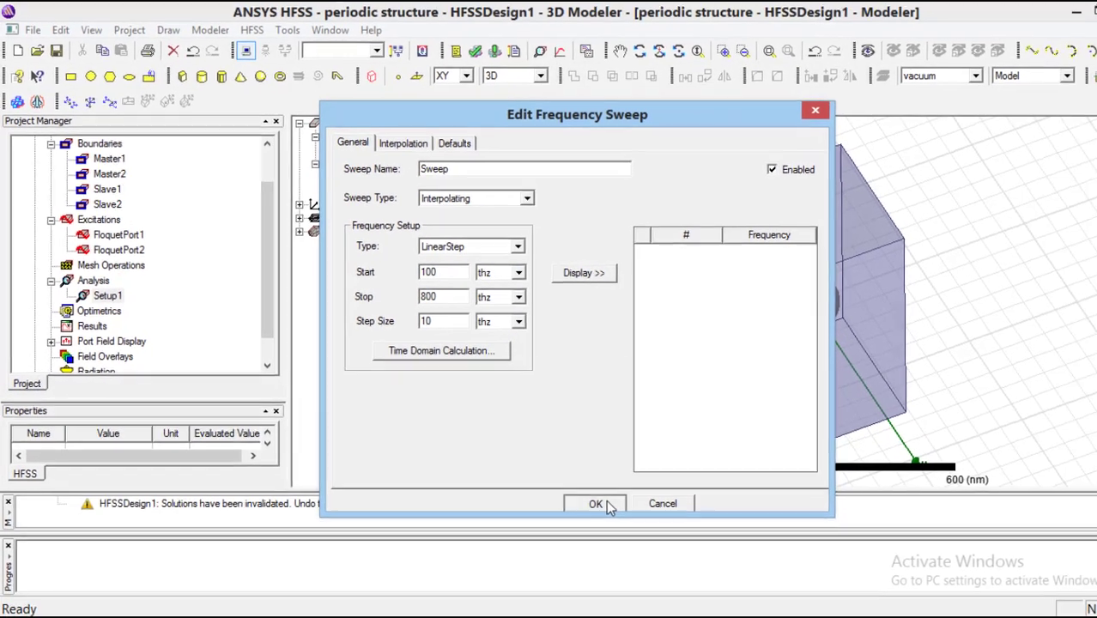
left_click(728, 541)
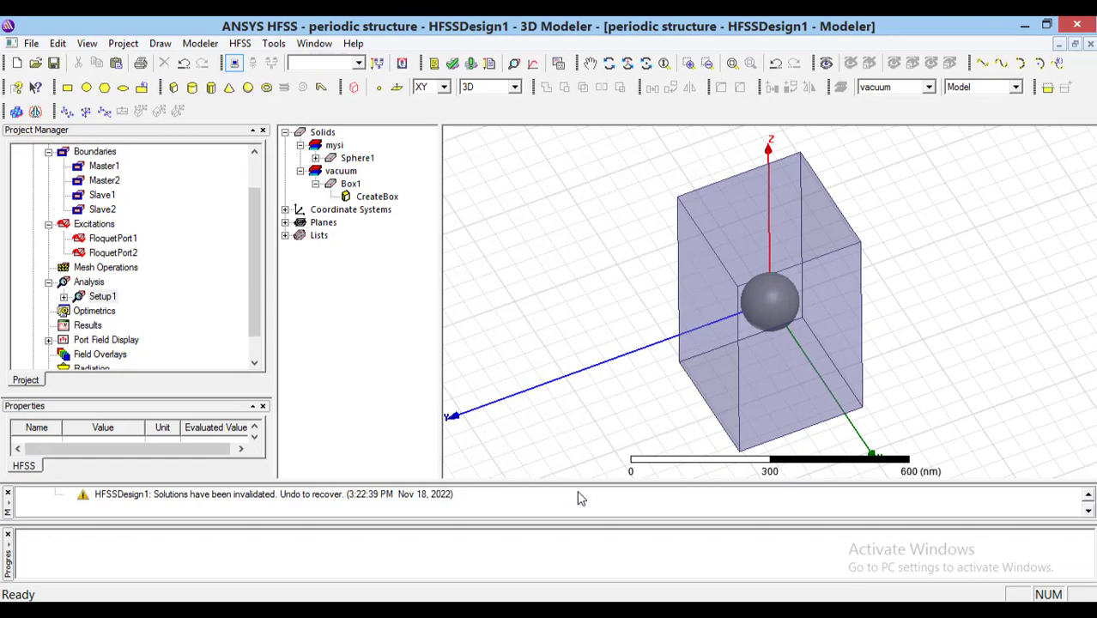
- Run the validation check on HFSSDesign1, close its report, and start analyzing the design
left_click(453, 65)
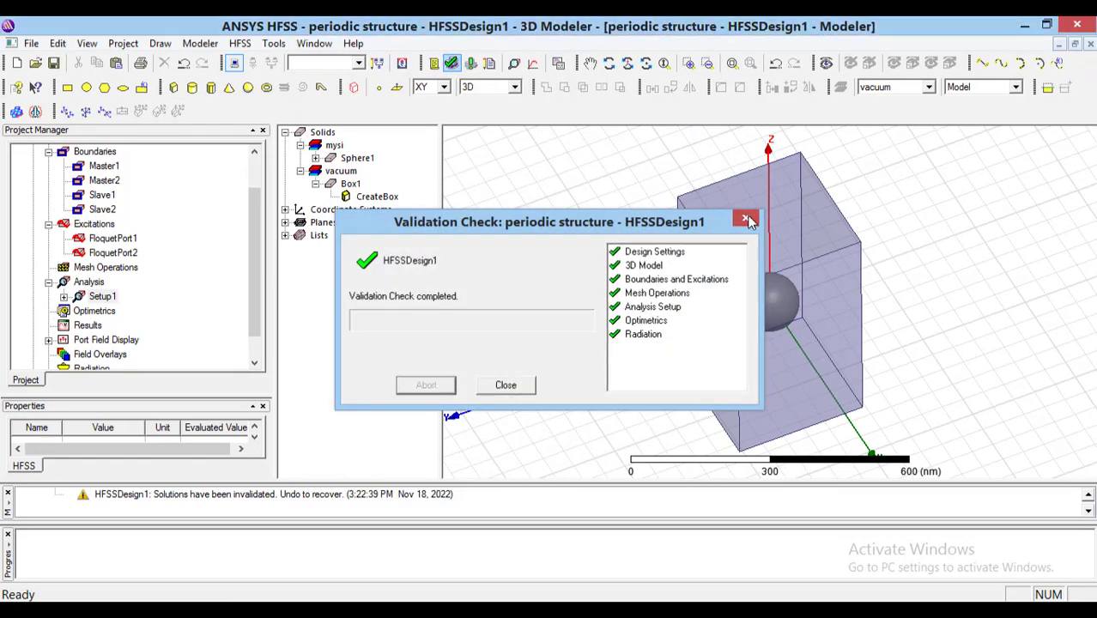
left_click(749, 220)
left_click(471, 64)
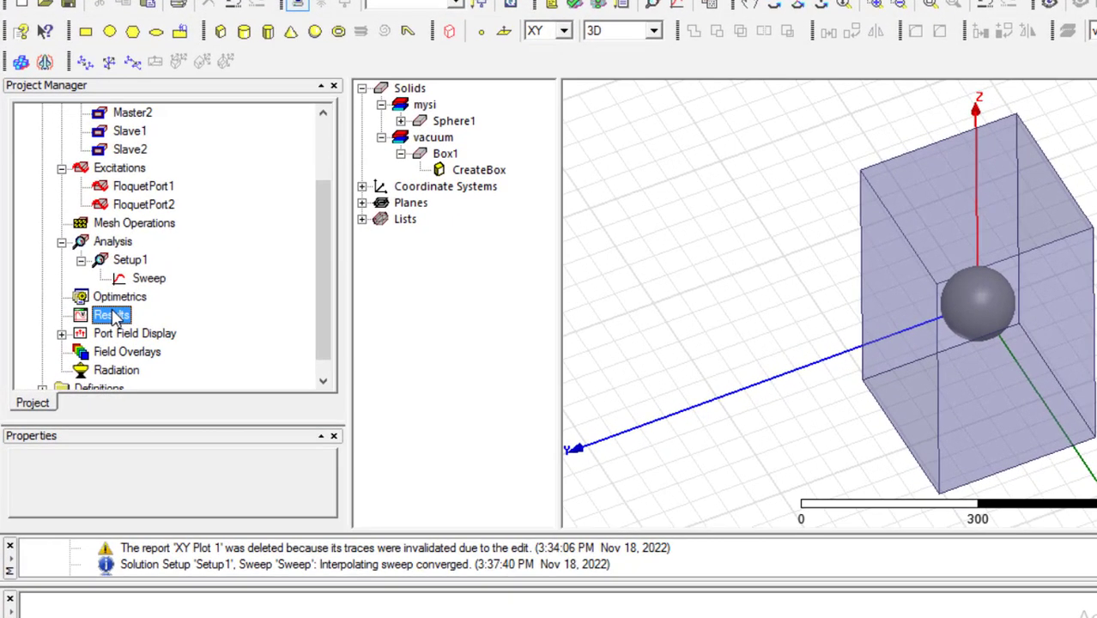
- Start a new modal solution data report as a rectangular plot
right_click(90, 314)
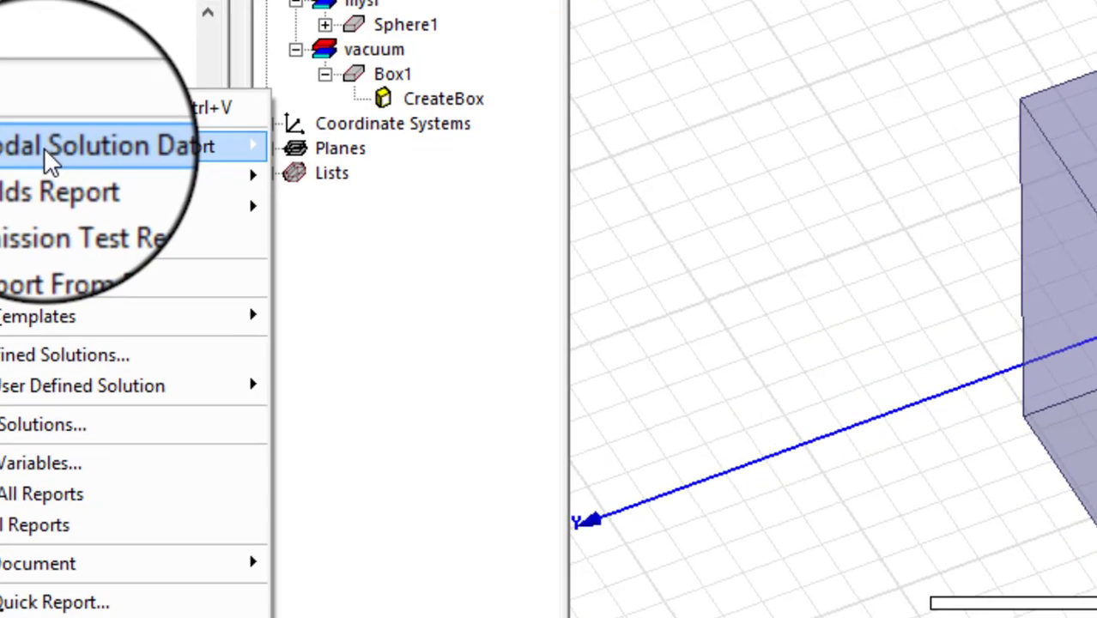
mouse_move(309, 201)
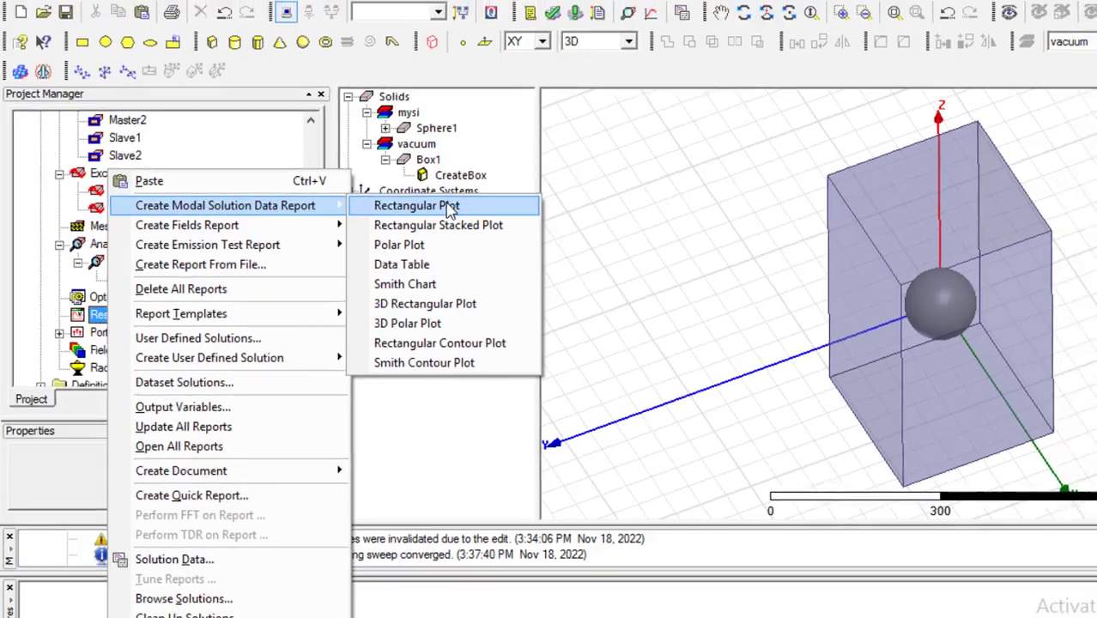
left_click(464, 200)
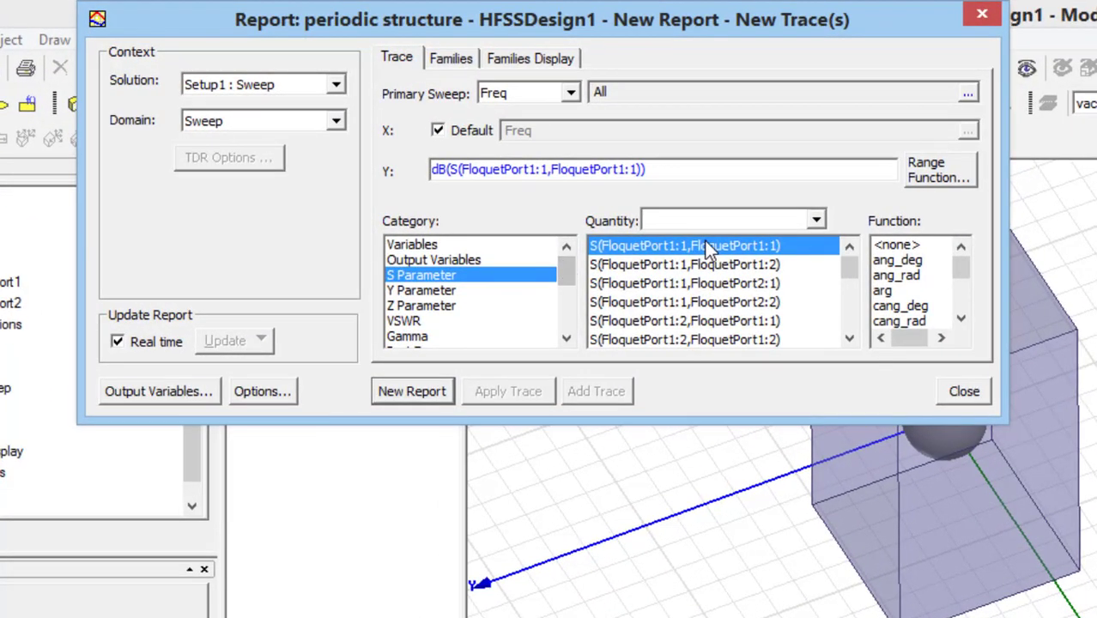
- Define the reflectance trace's Y expression as mag(S(FloquetPort1:1,FloquetPort1:1))^2
left_click(961, 318)
left_click(961, 317)
left_click(962, 318)
left_click(962, 317)
left_click(962, 317)
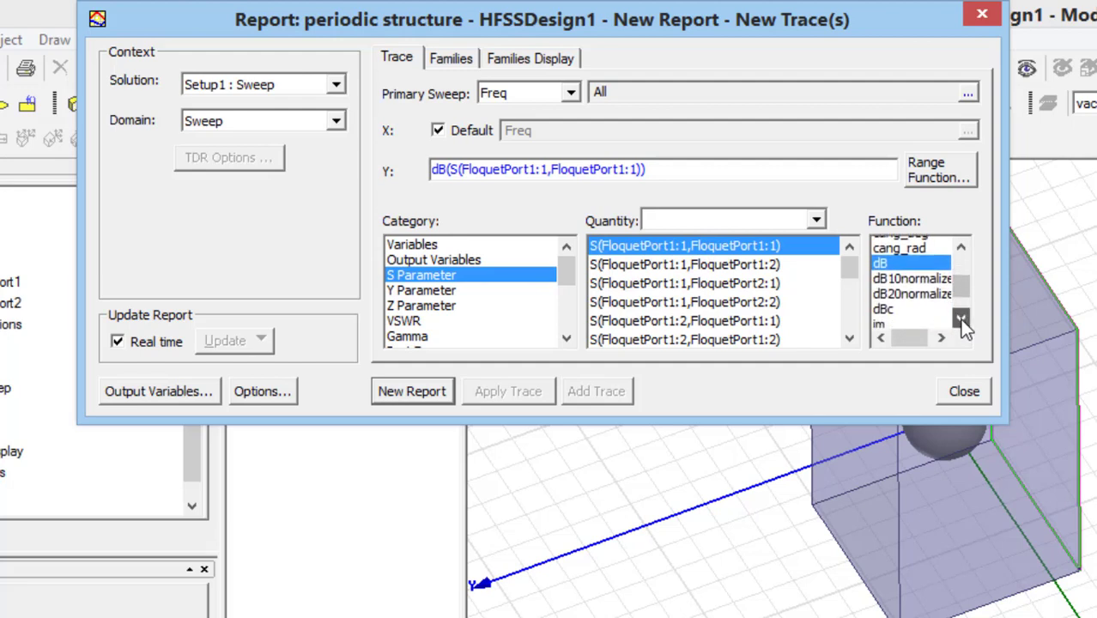
left_click(961, 318)
left_click(962, 318)
left_click(962, 318)
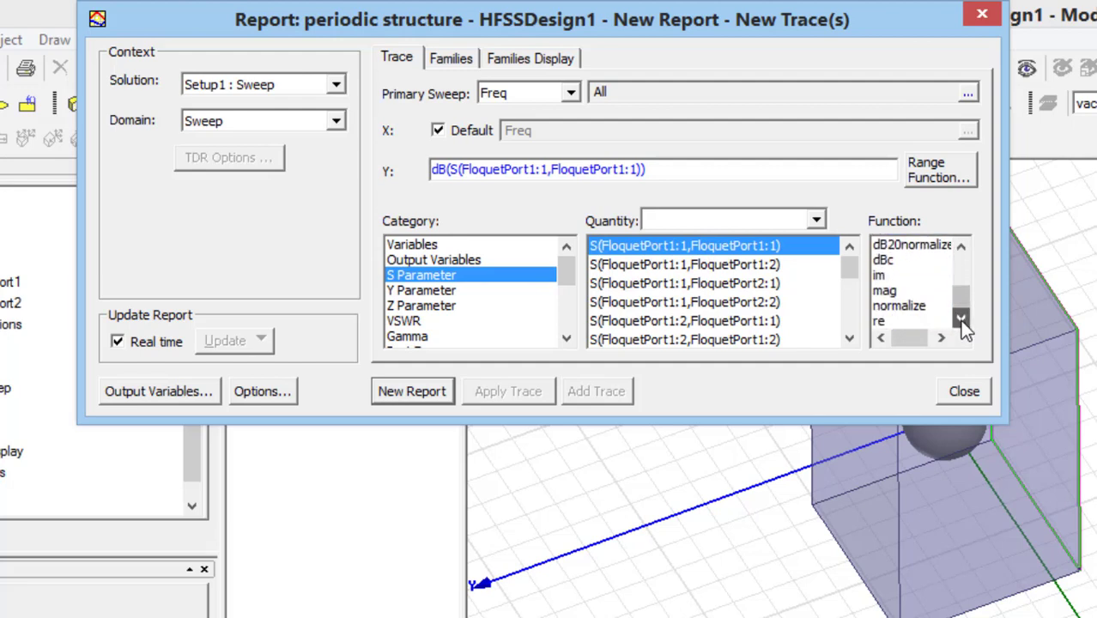
left_click(897, 291)
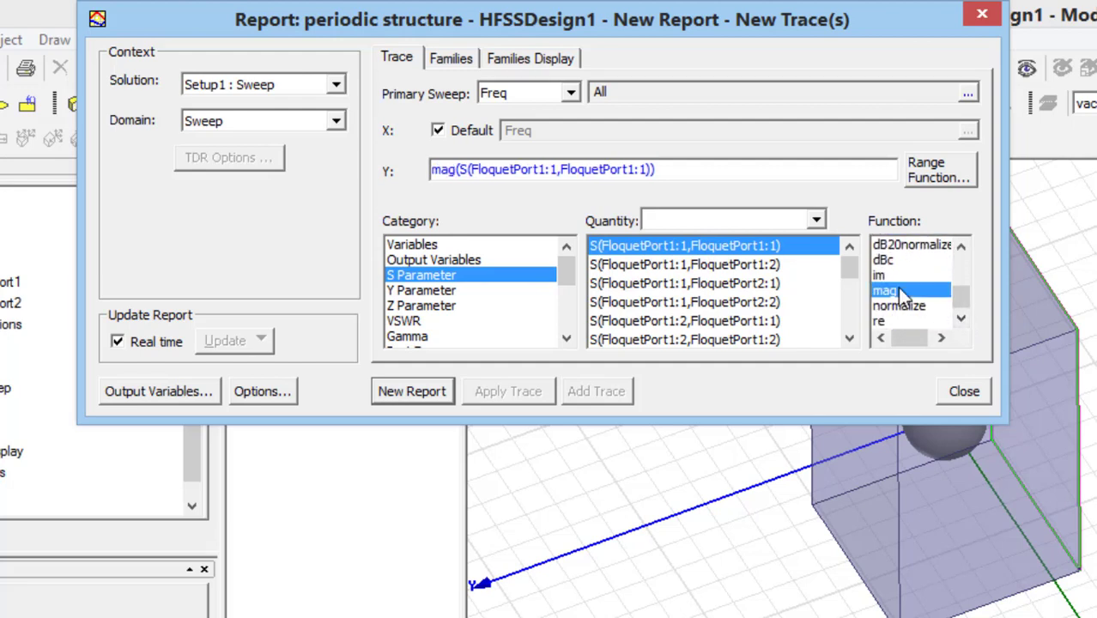
left_click(672, 170)
type("^2")
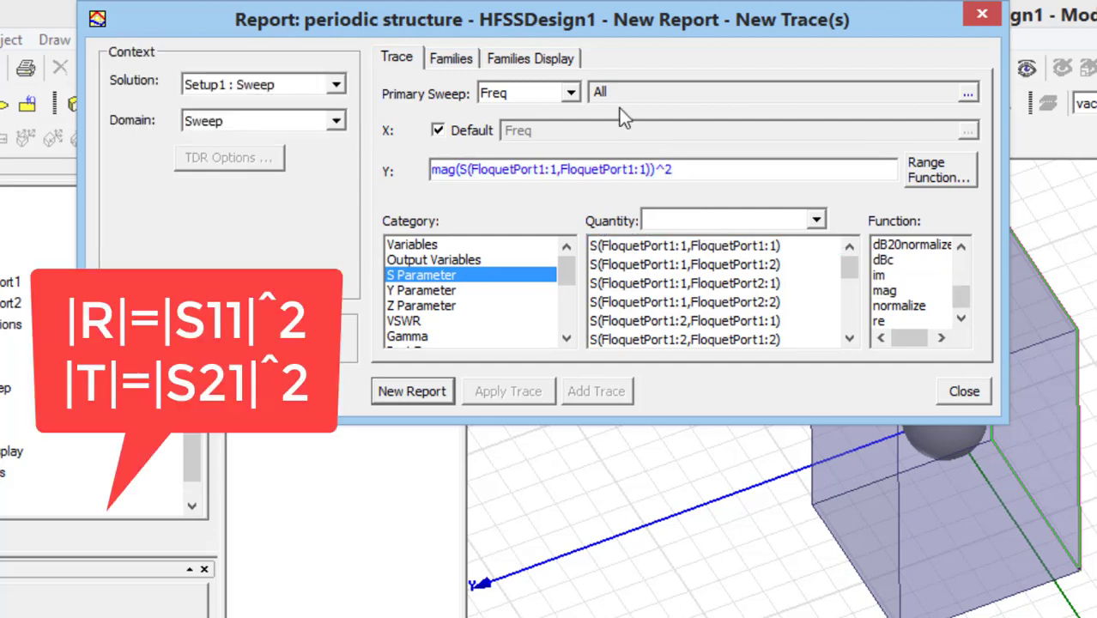
- Replace the default X quantity with the wavelength expression 3e8/Freq and create the new report
left_click(442, 131)
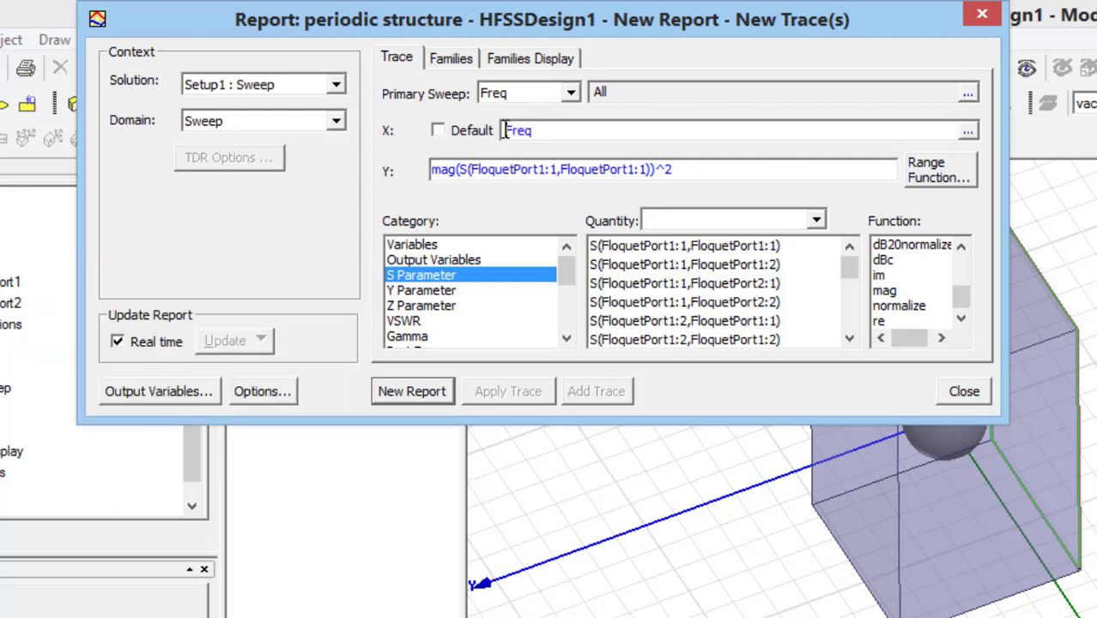
type("3")
type("E")
type("8")
key("BackSpace")
key("BackSpace")
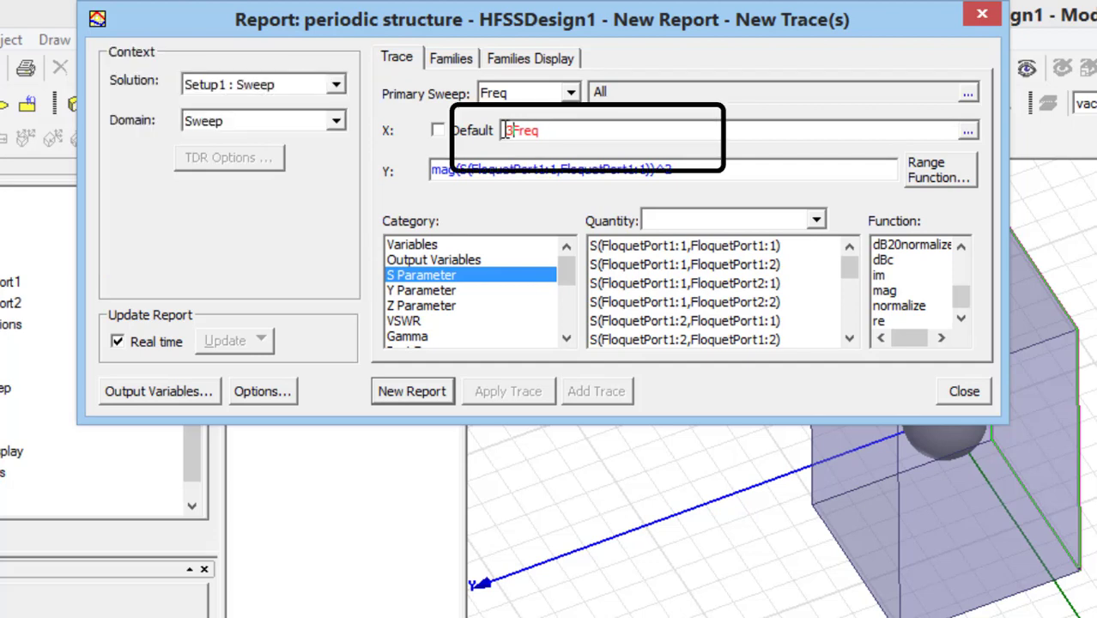
type("e8")
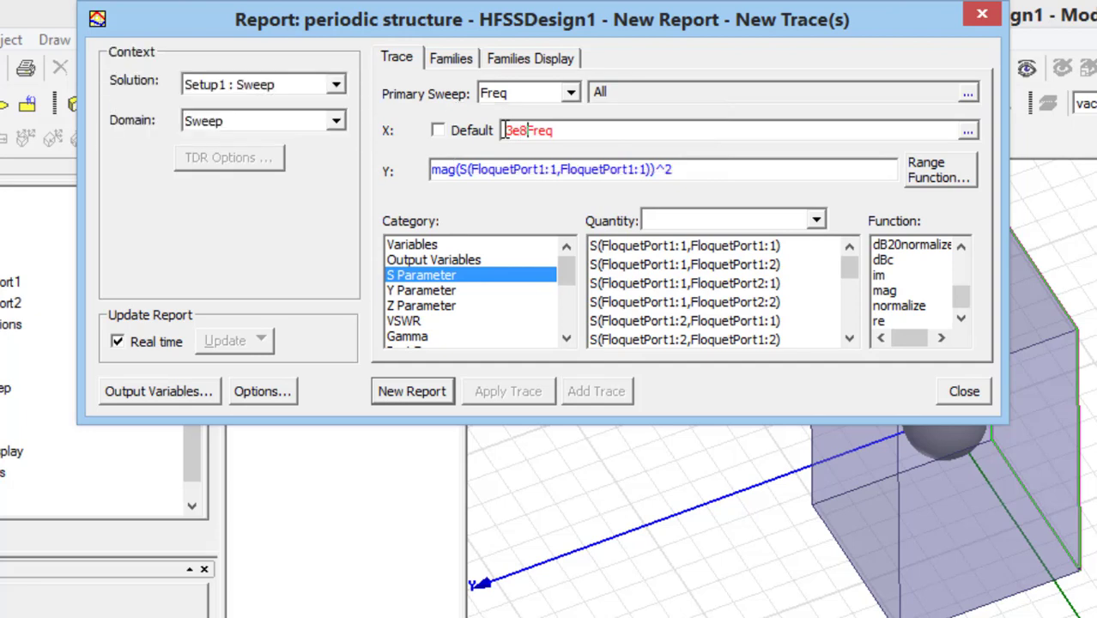
type("/")
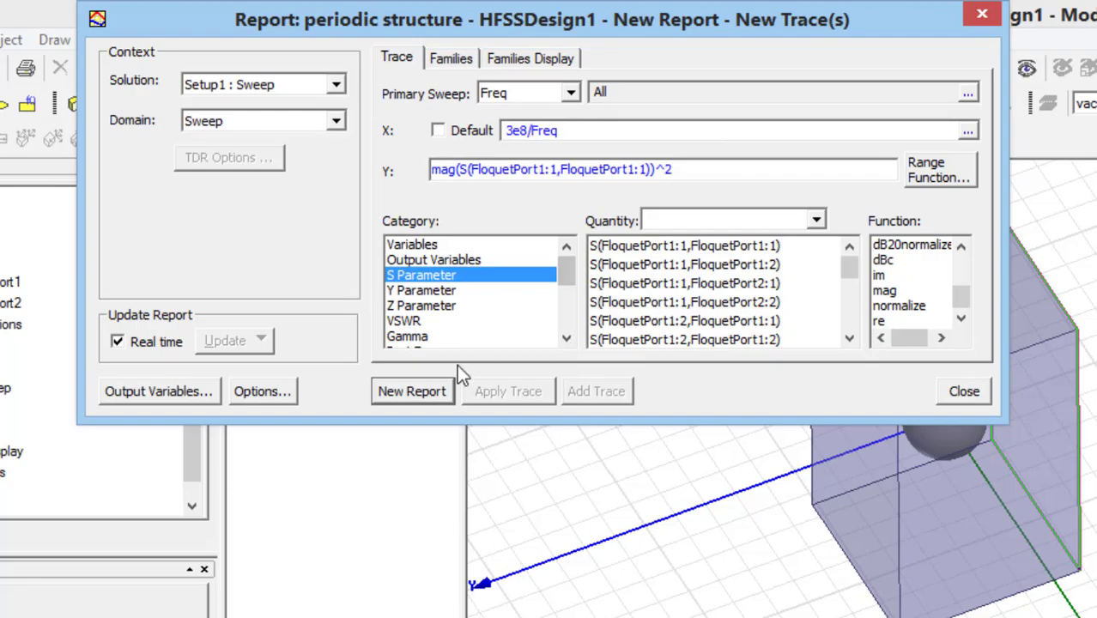
left_click(439, 391)
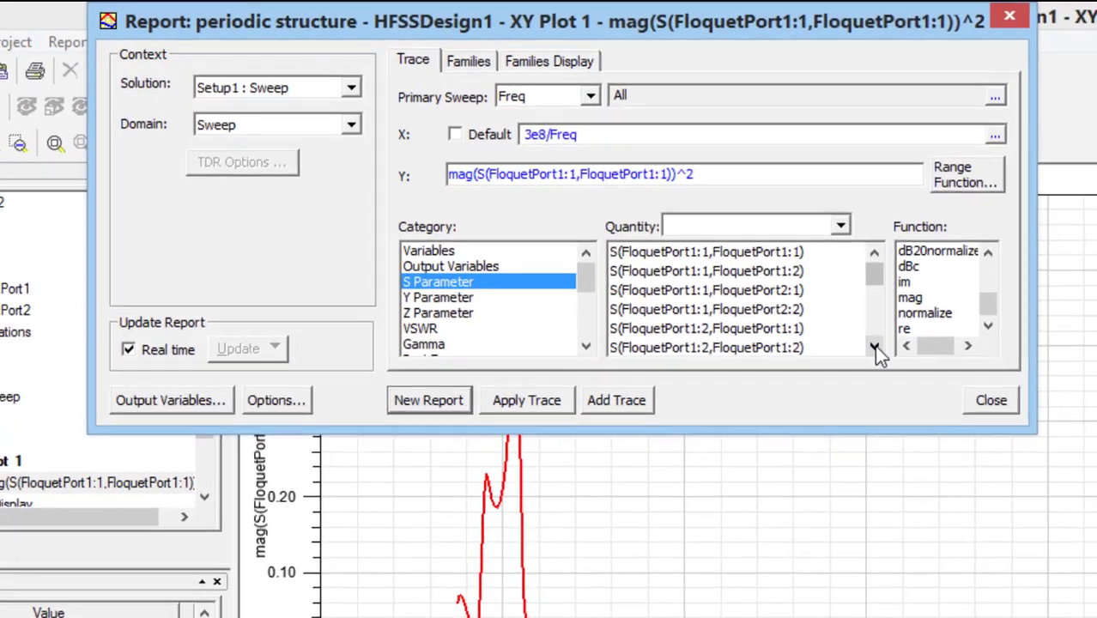
- Choose S(FloquetPort2:1,FloquetPort1:1) as the S-parameter quantity for a second, transmission trace
left_click(704, 251)
left_click(891, 356)
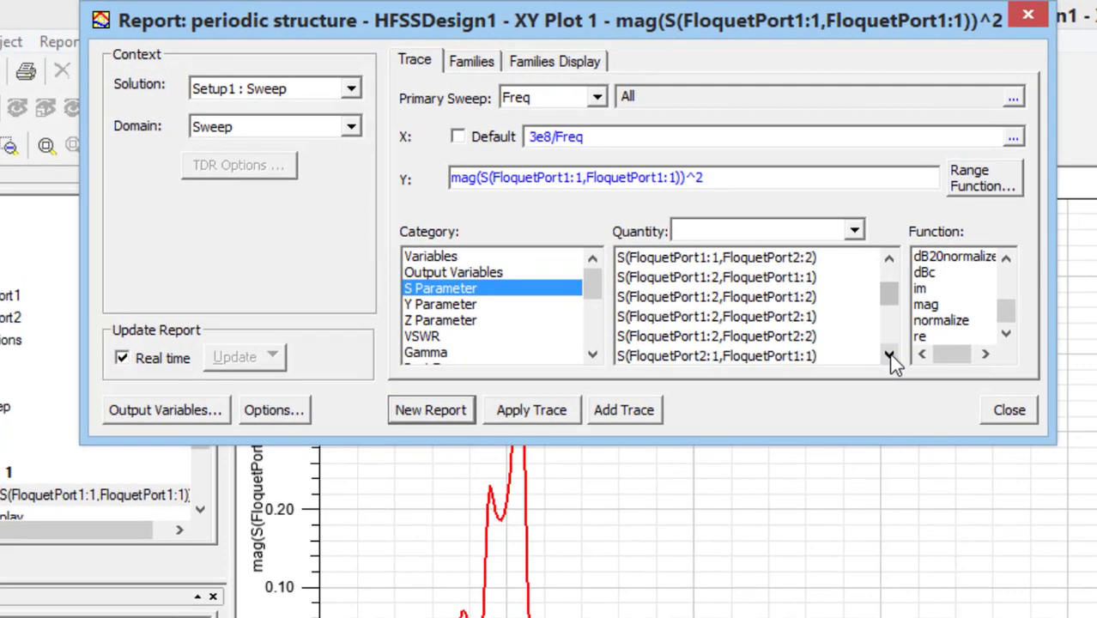
left_click(890, 356)
left_click(798, 317)
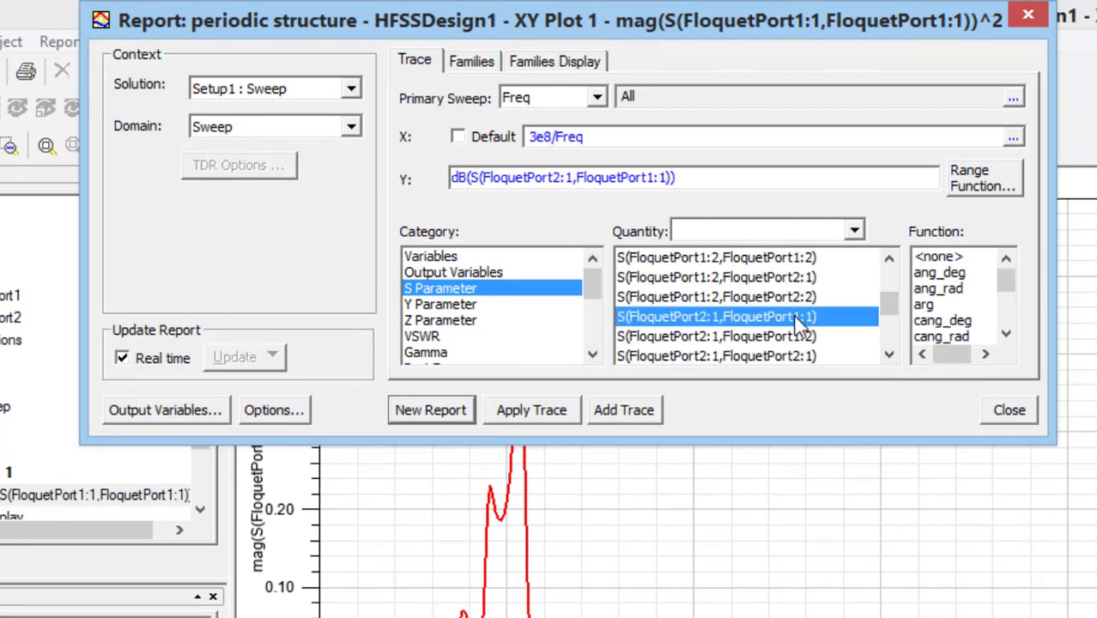
- Define the transmission trace as mag(S(FloquetPort2:1,FloquetPort1:1))^2, add it to XY Plot 1, and close the report settings
left_click(1008, 341)
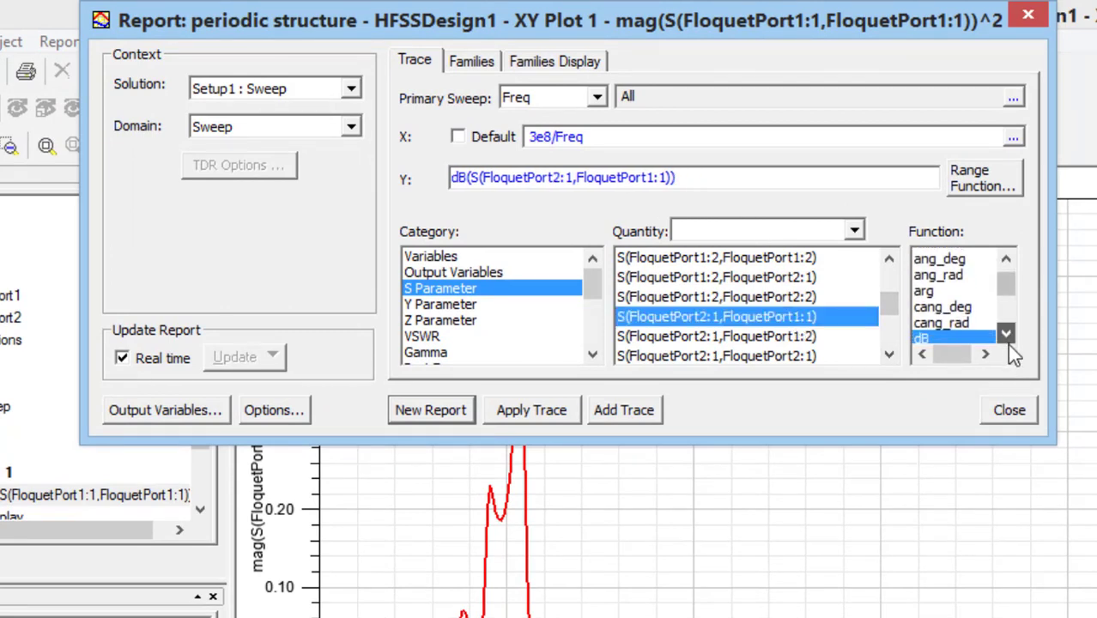
left_click(1008, 341)
left_click(1007, 340)
left_click(1007, 340)
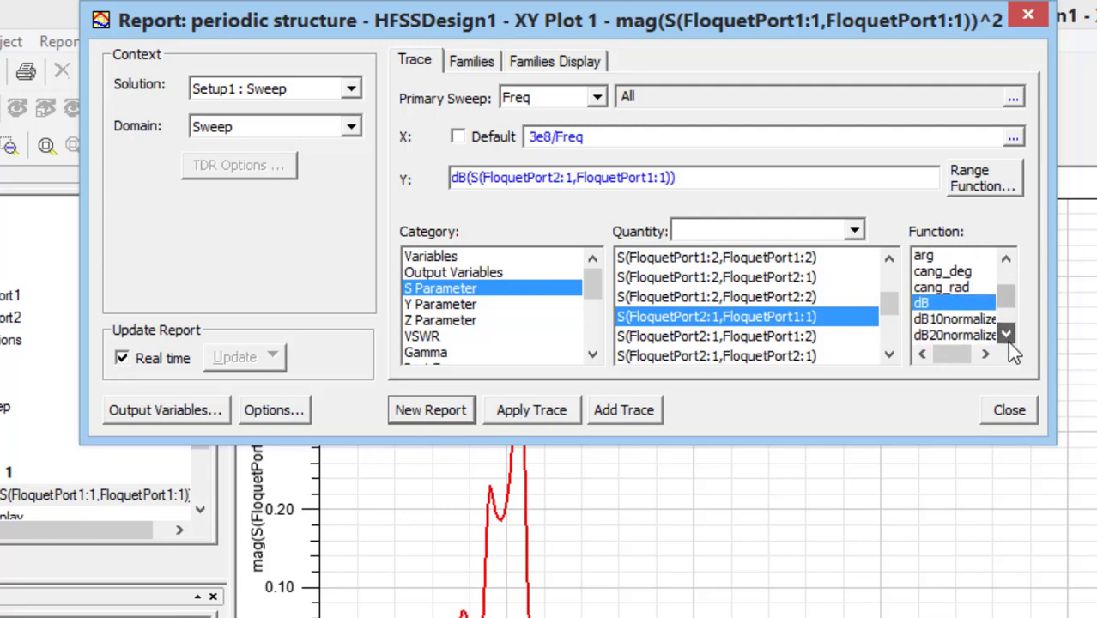
left_click(1007, 341)
left_click(1007, 341)
left_click(1006, 341)
left_click(1007, 341)
left_click(1007, 341)
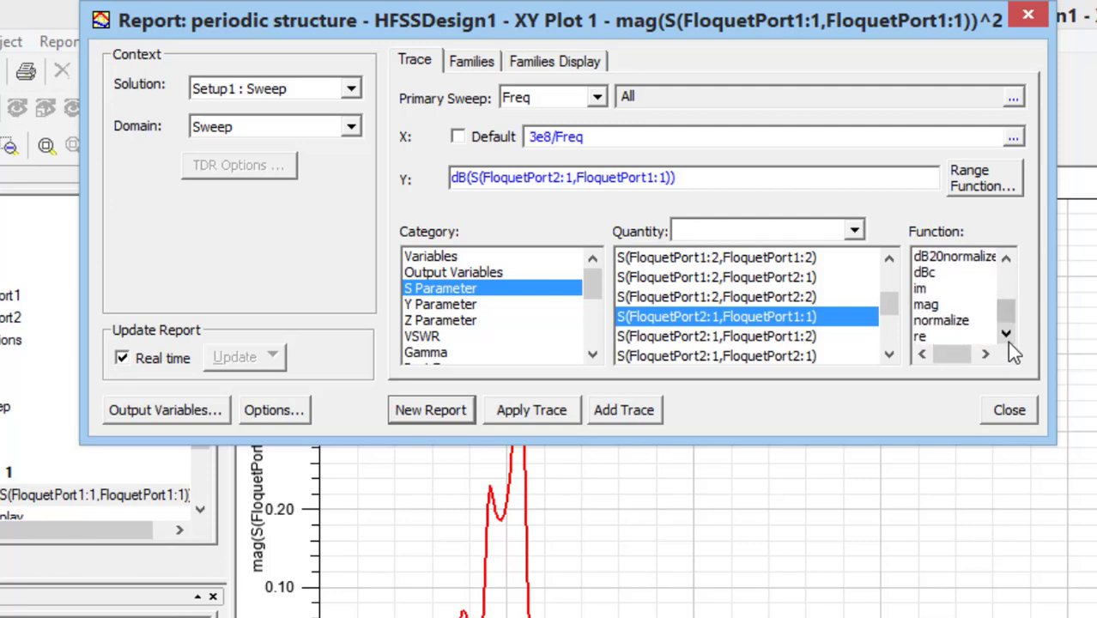
left_click(936, 304)
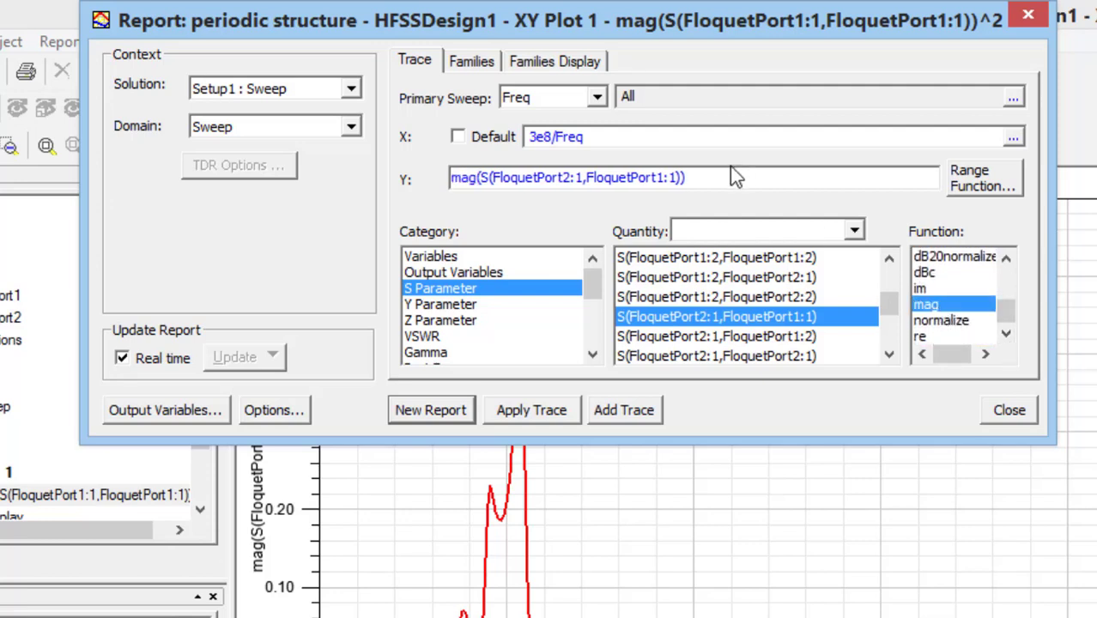
type("^2")
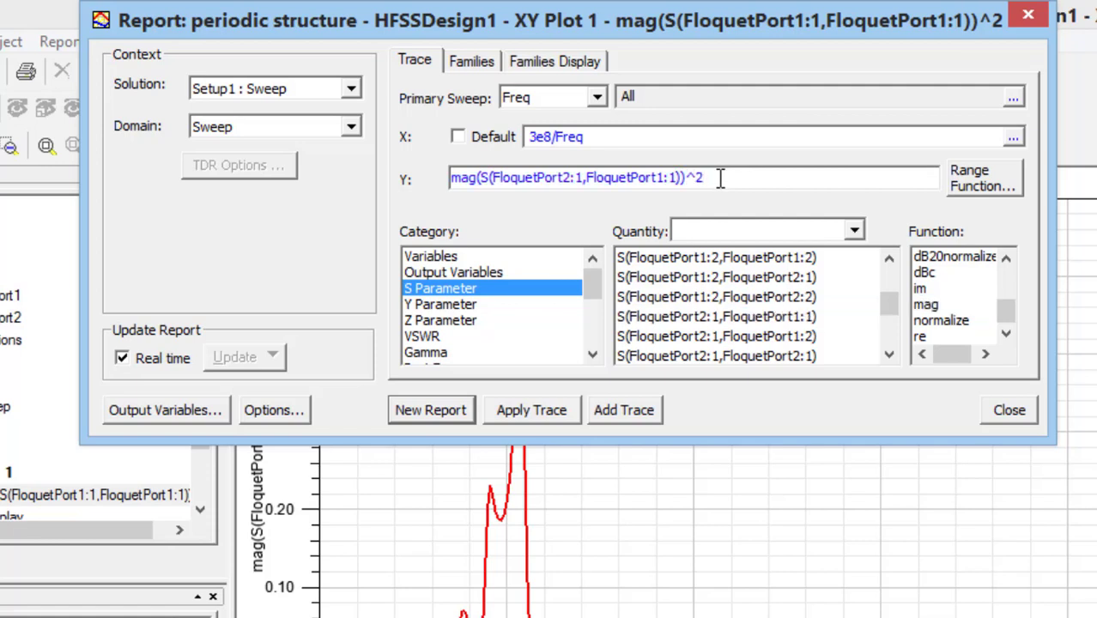
left_click(655, 420)
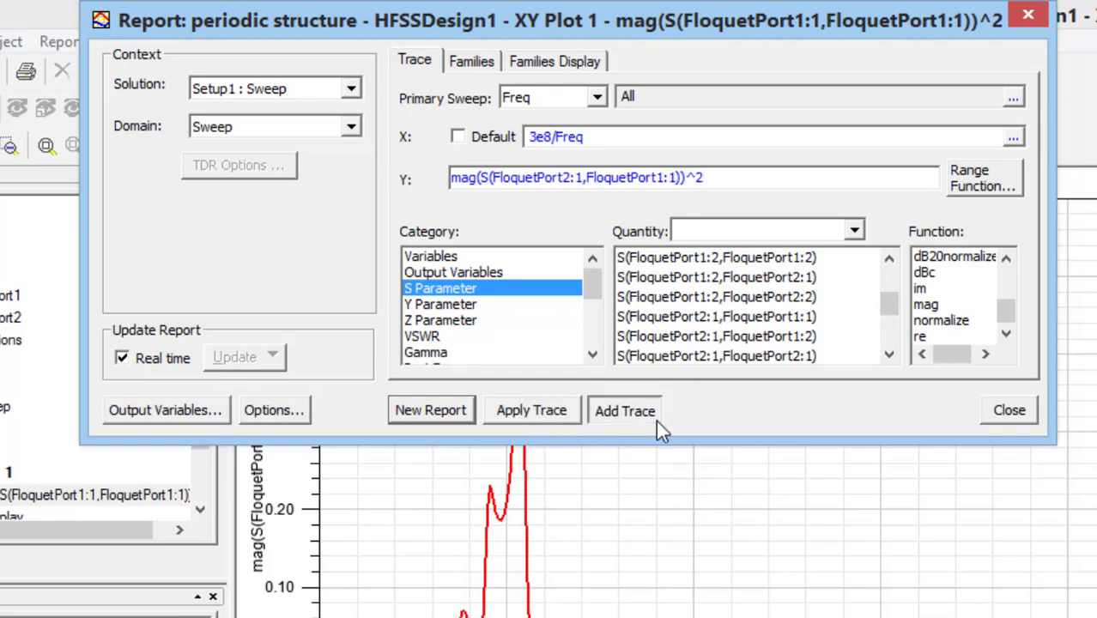
left_click(1042, 19)
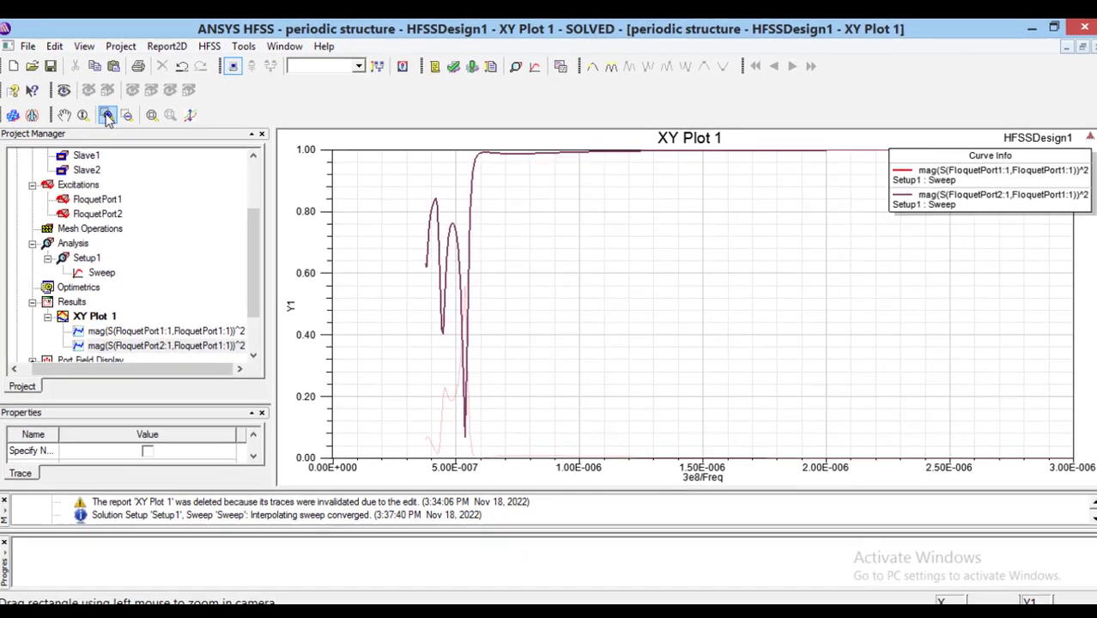
- Zoom XY Plot 1 in on 3e8/Freq values up to about 1.14E-006 and select the plot to show both traces
left_click(106, 116)
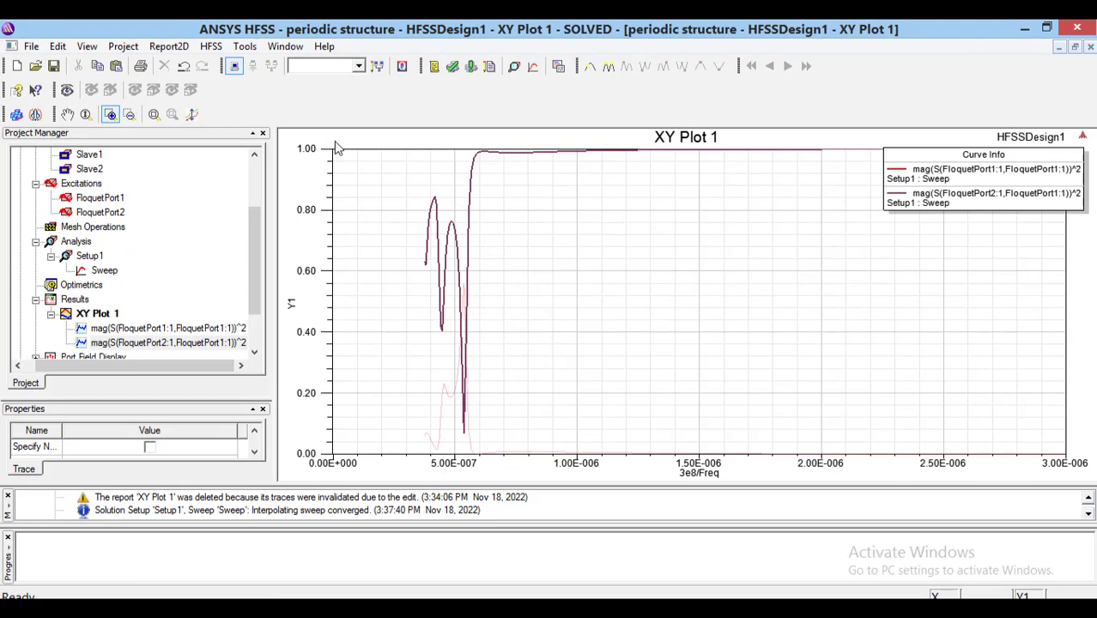
left_click_drag(335, 155, 611, 462)
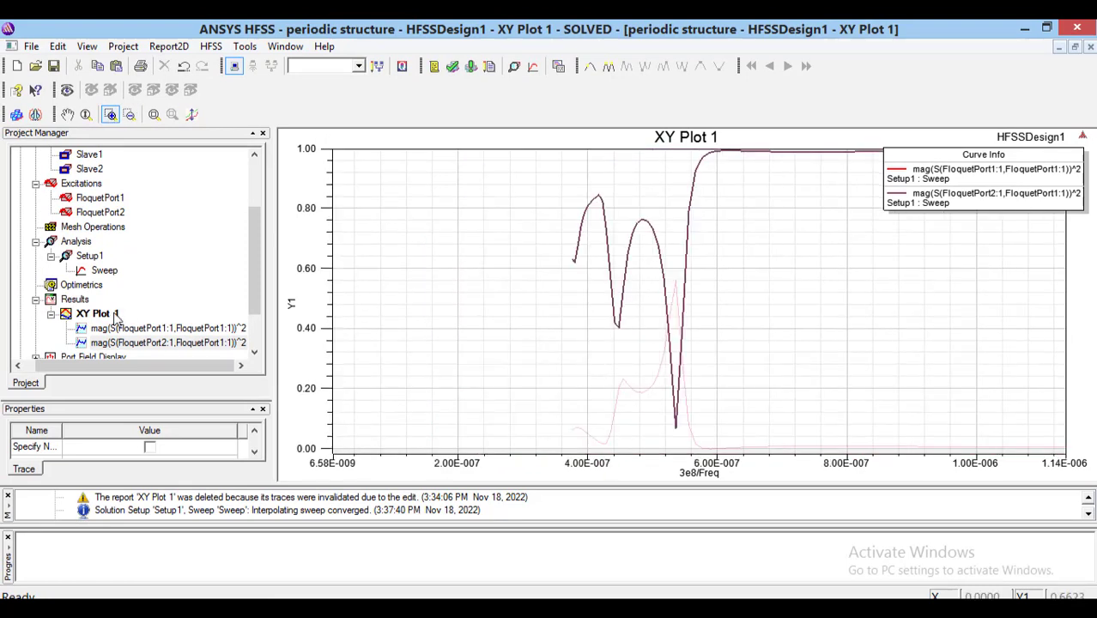
left_click(110, 314)
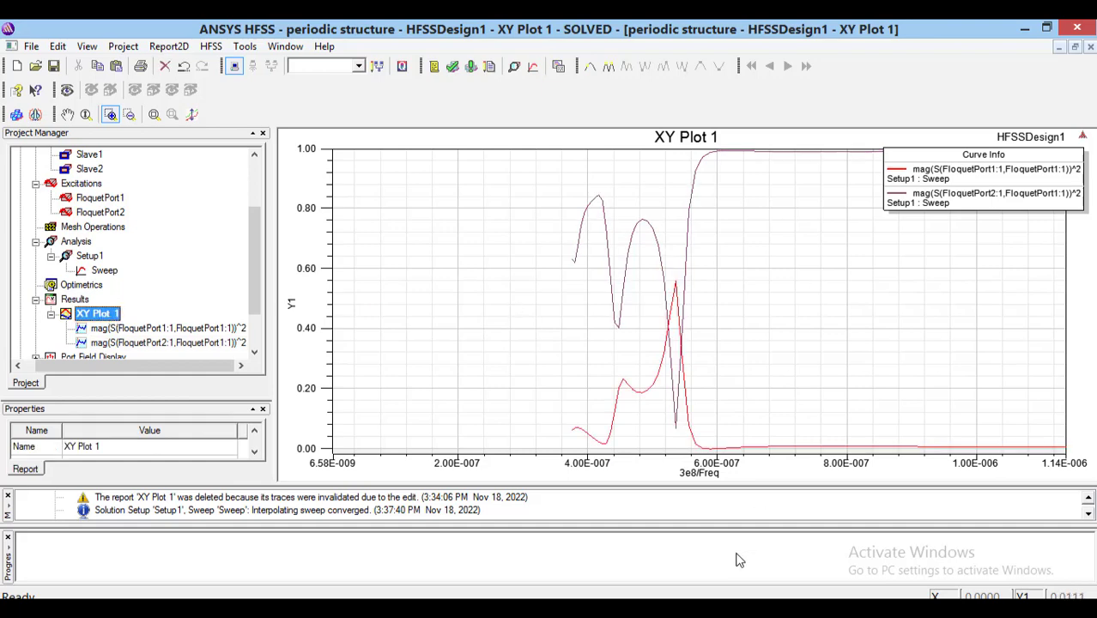
- Switch to the Si-nanoparticle arrays paper in Acrobat Reader, compare its Fig. 5 spectra with the plot, and return to HFSS
key("alt+Tab")
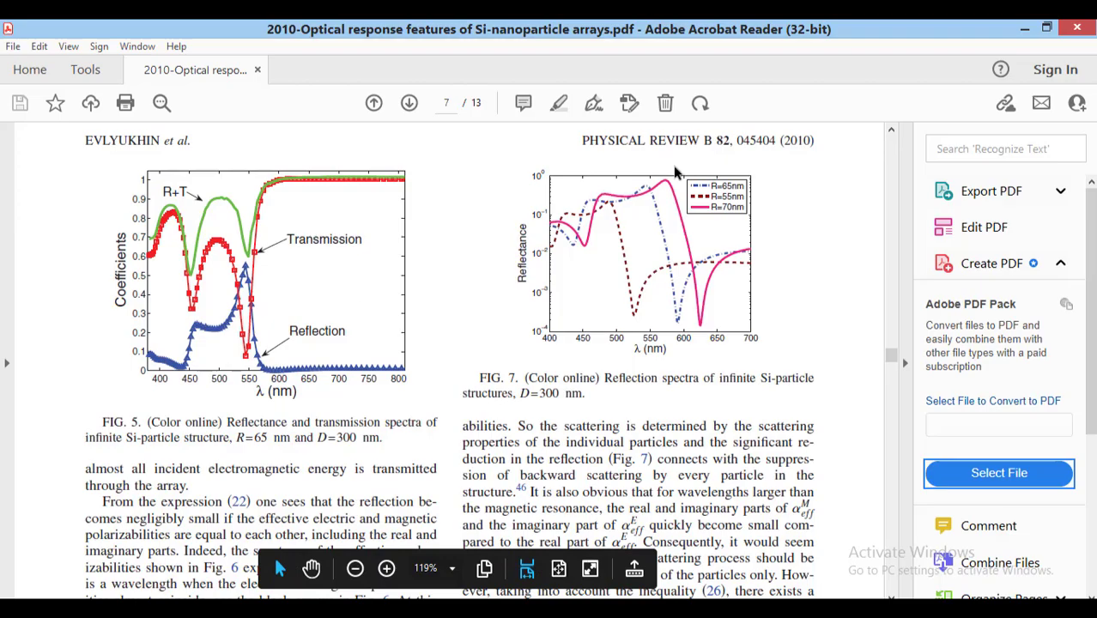
left_click(1047, 29)
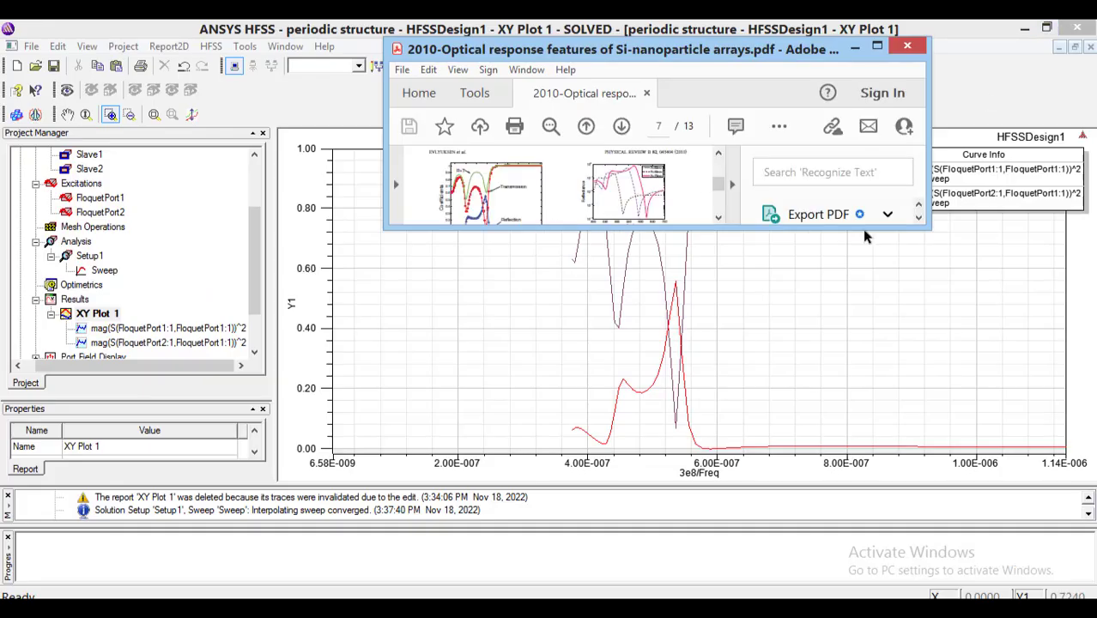
left_click(854, 46)
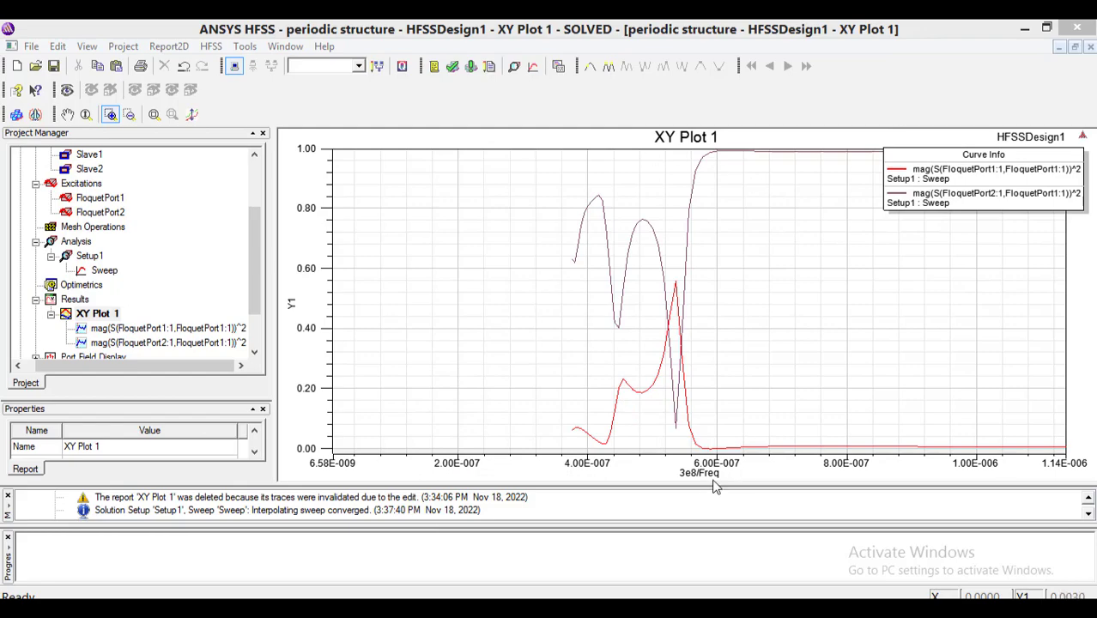
- Expand the port field display entries in the project tree and bring up the 3D model of HFSSDesign1
left_click(258, 347)
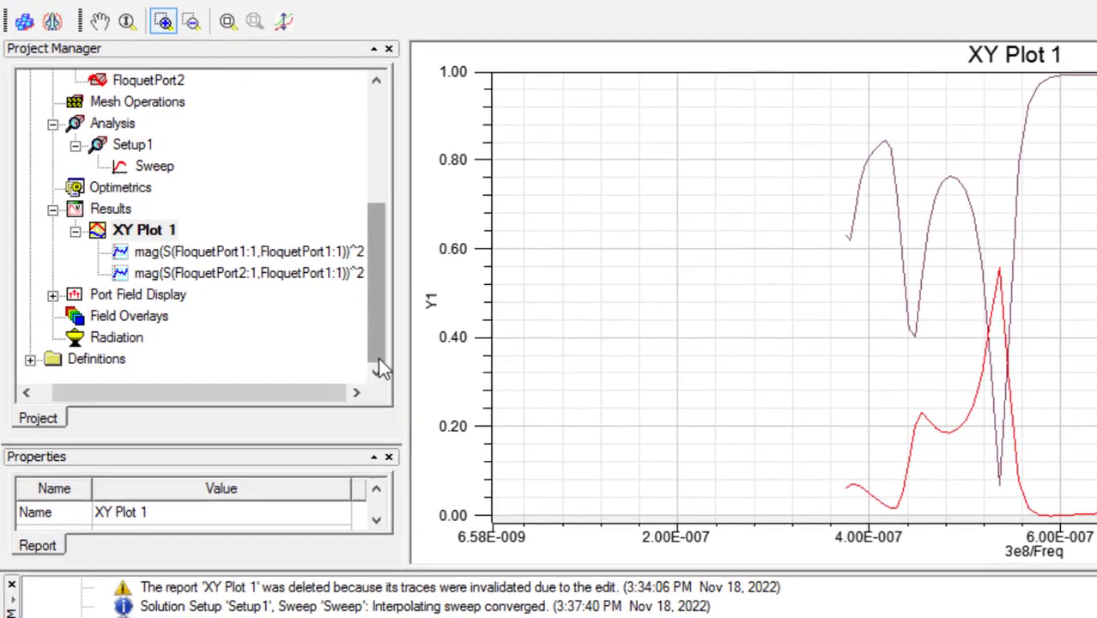
left_click(52, 295)
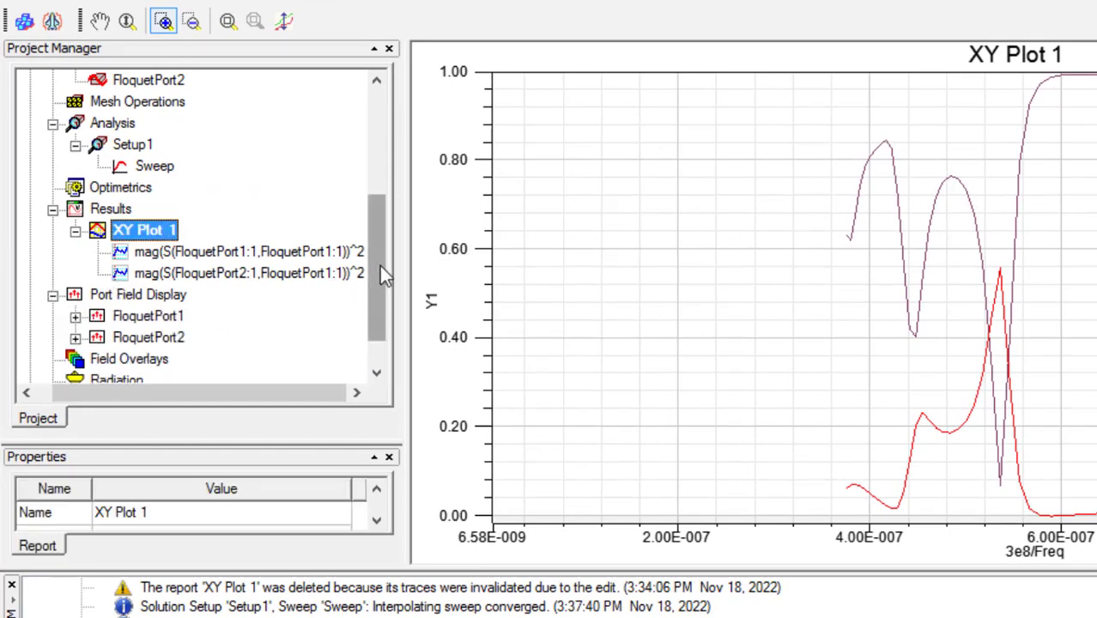
left_click_drag(380, 269, 385, 110)
double_click(240, 110)
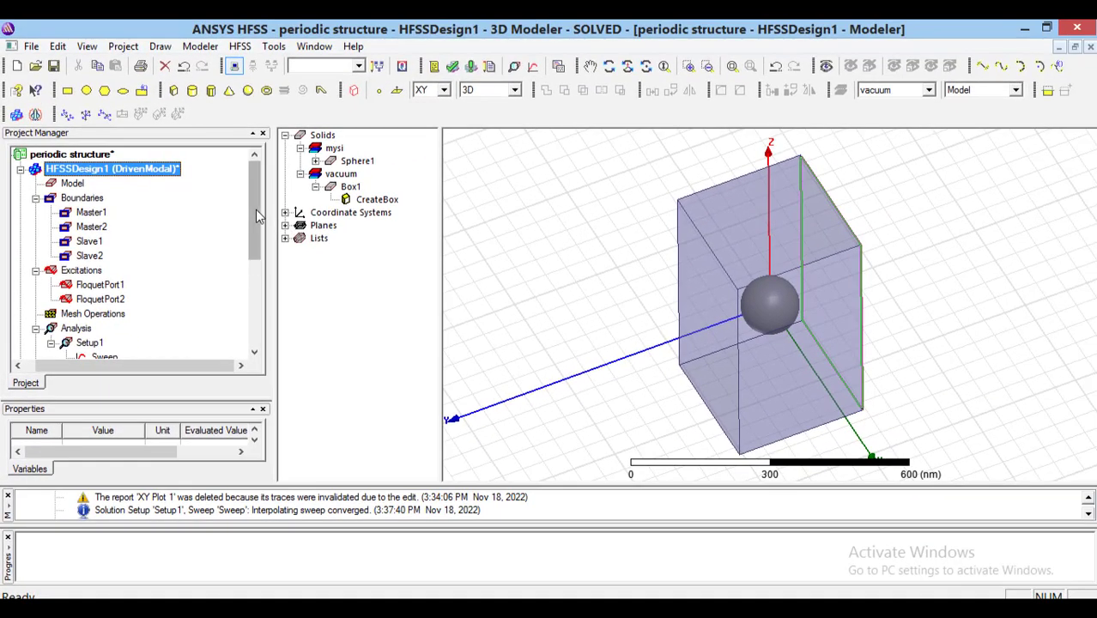
- Display the port fields of Mode 1 and Mode 2 on FloquetPort1 and compare their orientations
left_click_drag(256, 215, 256, 302)
left_click(100, 285)
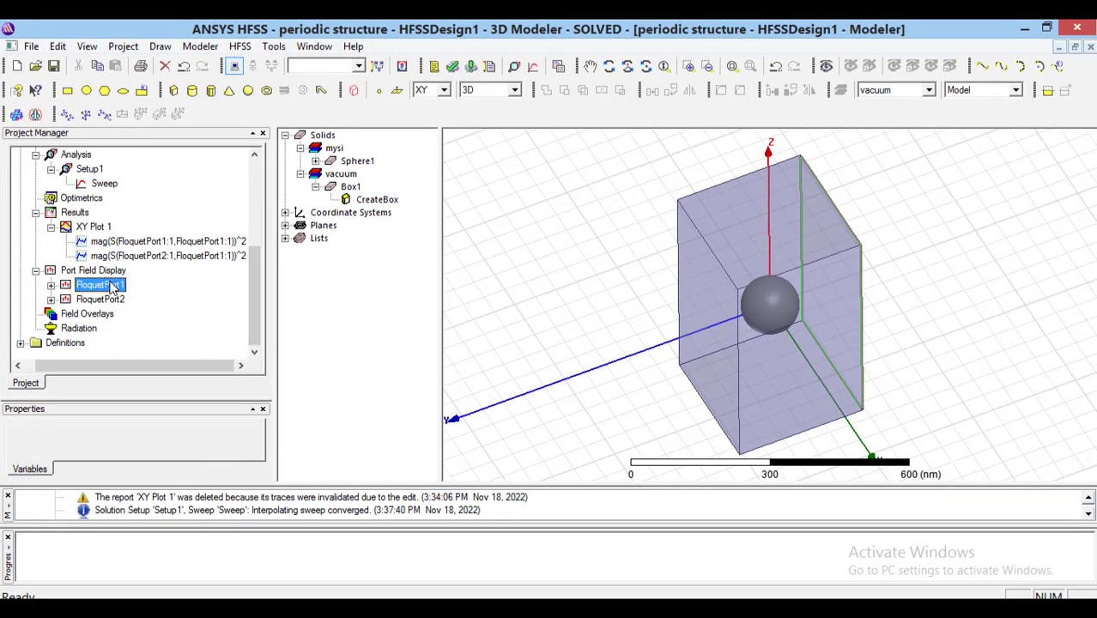
left_click(51, 285)
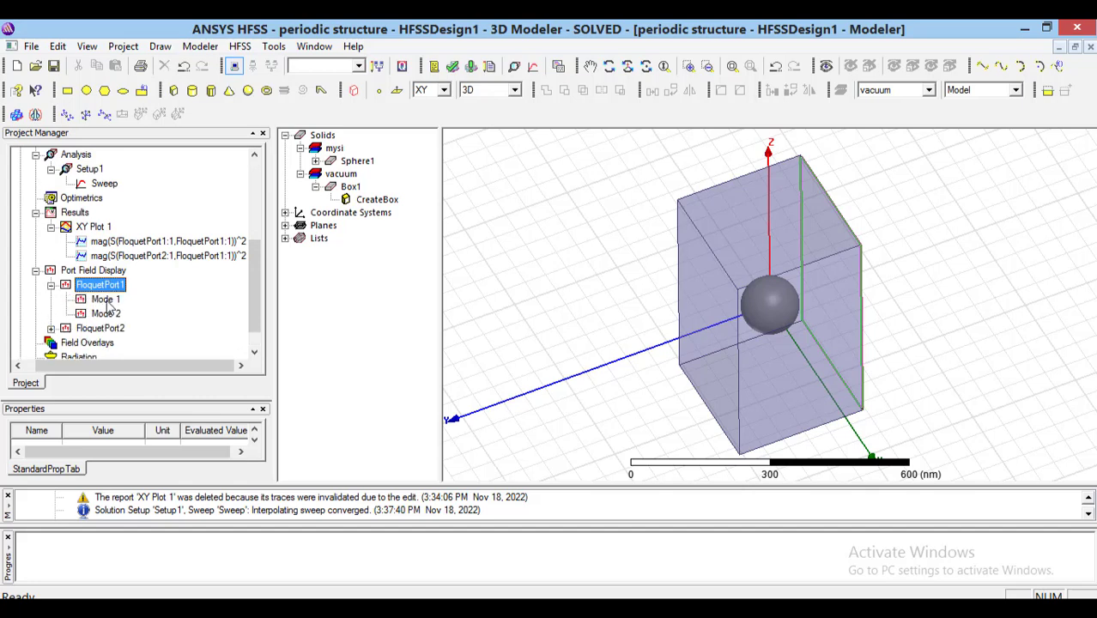
left_click(106, 298)
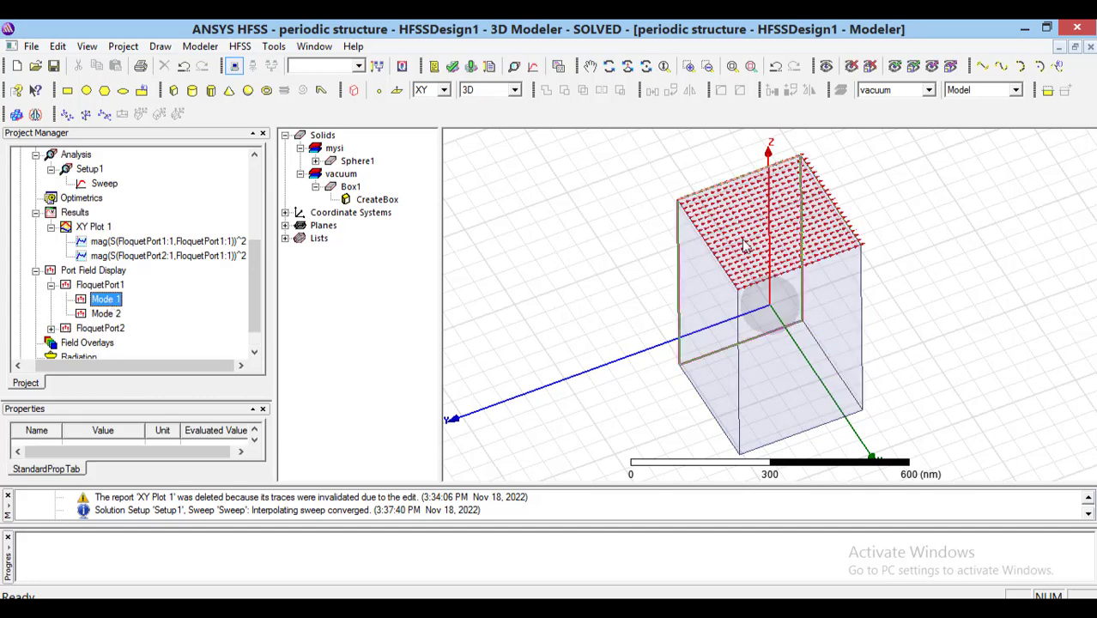
left_click(103, 315)
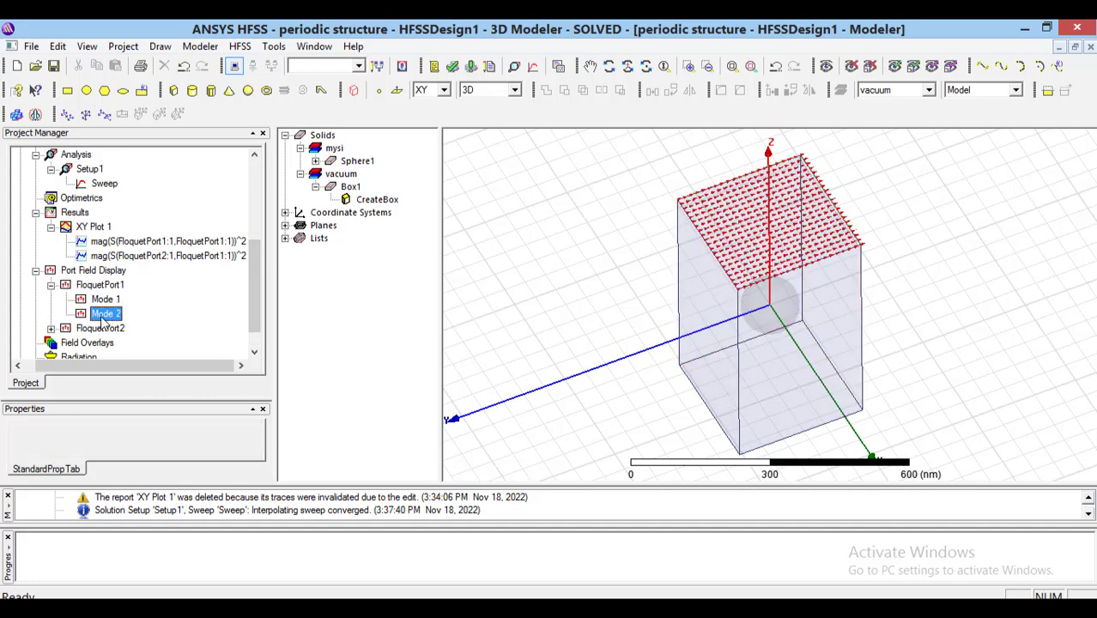
left_click(103, 298)
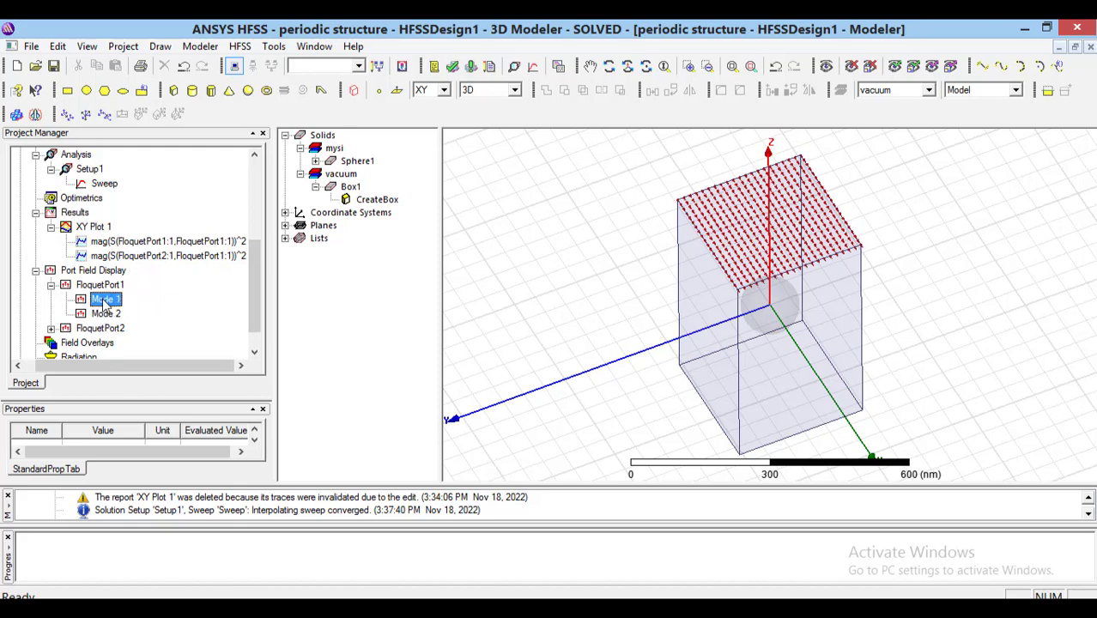
left_click(104, 315)
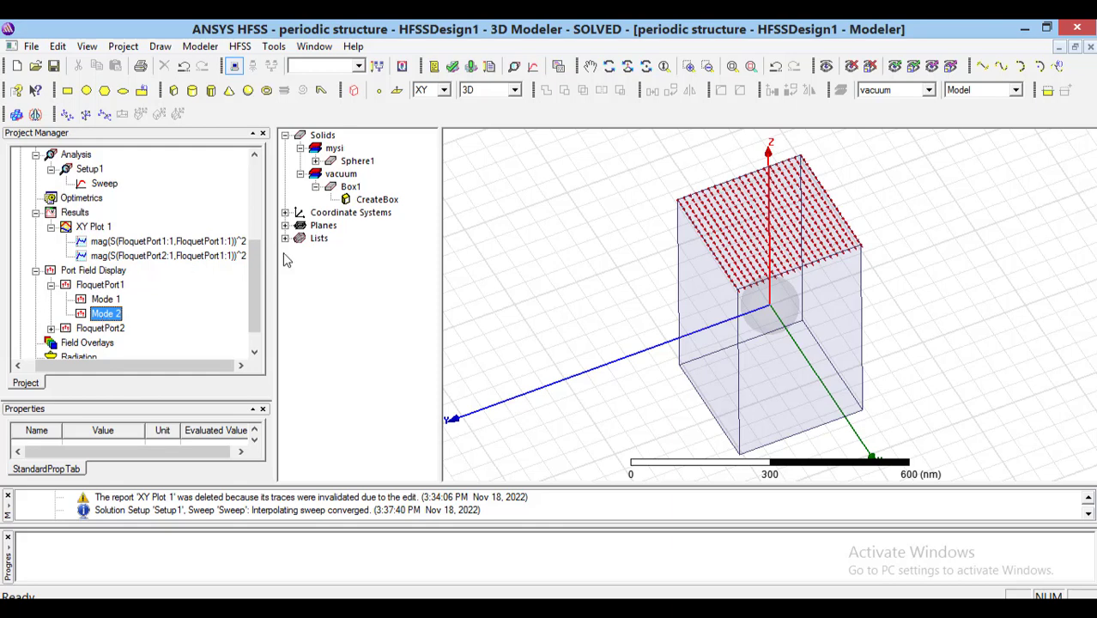
- Edit the FloquetPort1 excitation and calculate its mode table for 4 modes
left_click_drag(255, 266, 270, 176)
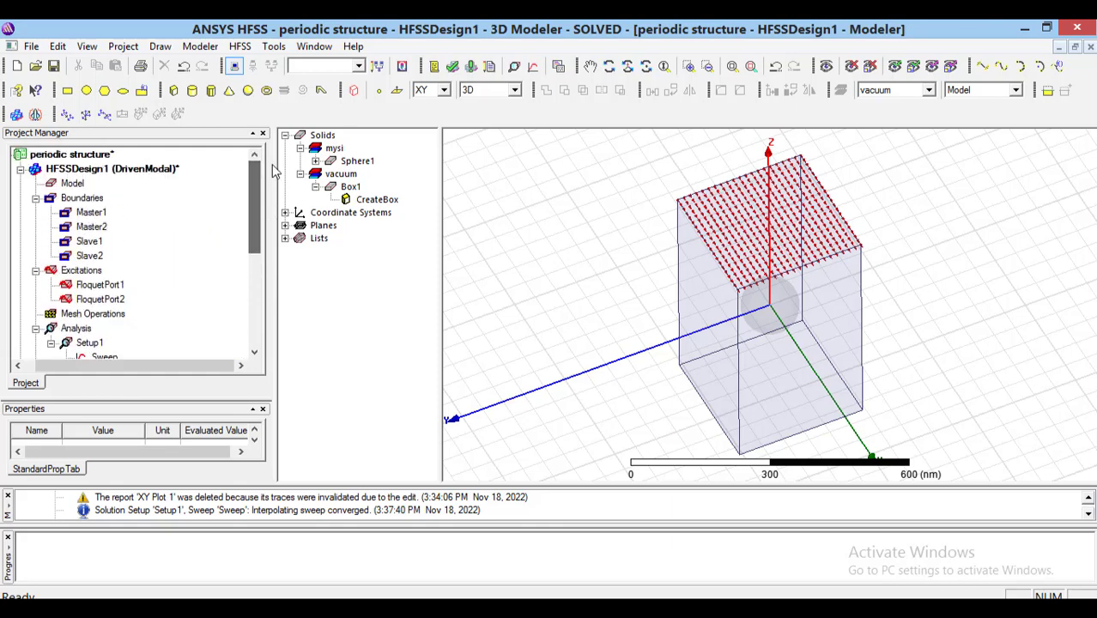
double_click(99, 286)
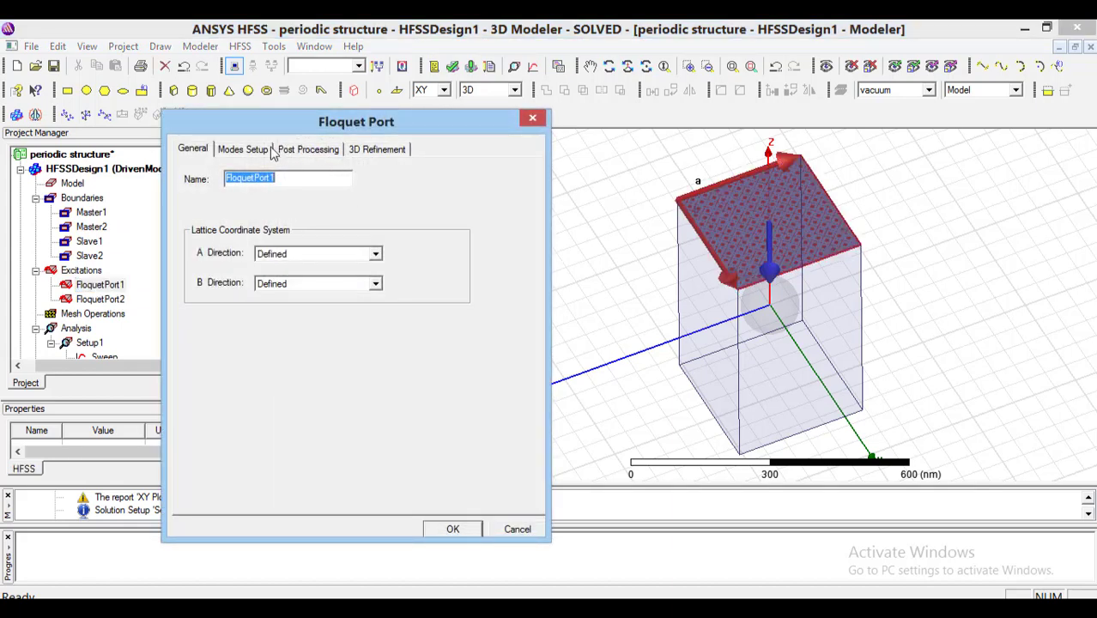
left_click(246, 151)
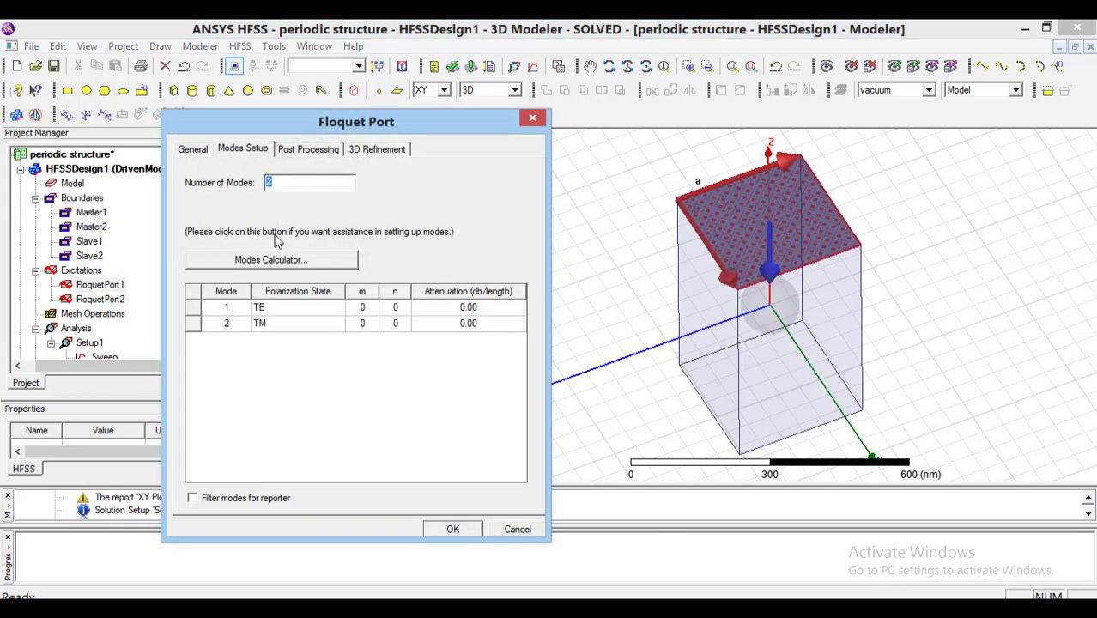
left_click(273, 261)
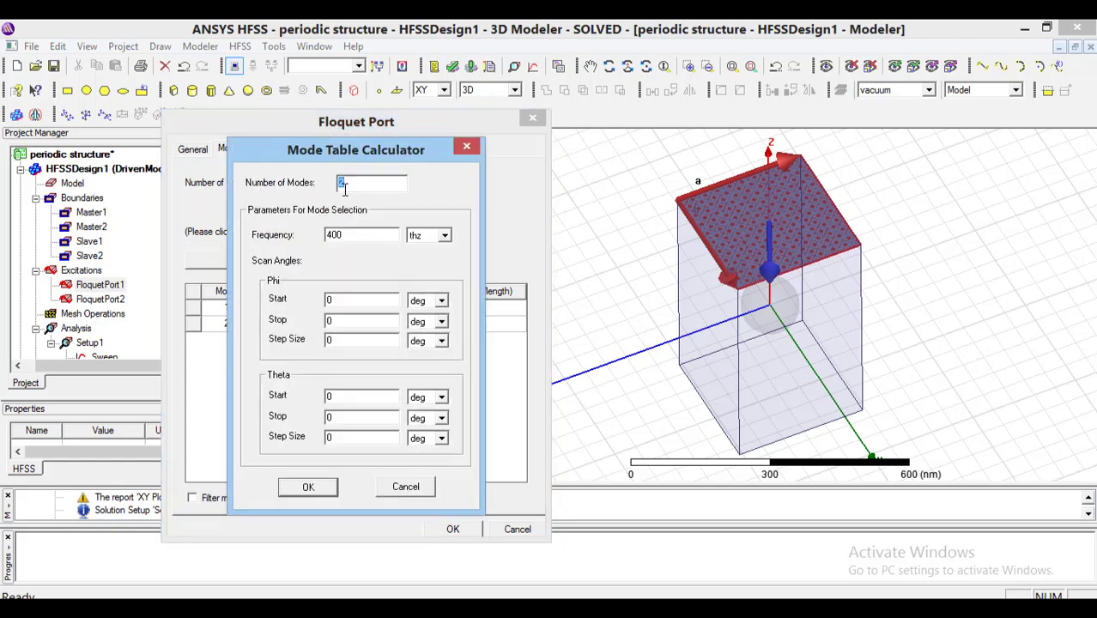
left_click(308, 487)
- Make modes 3 and 4 of FloquetPort1 also affect the 3D mesh refinement and accept the port settings
left_click(376, 149)
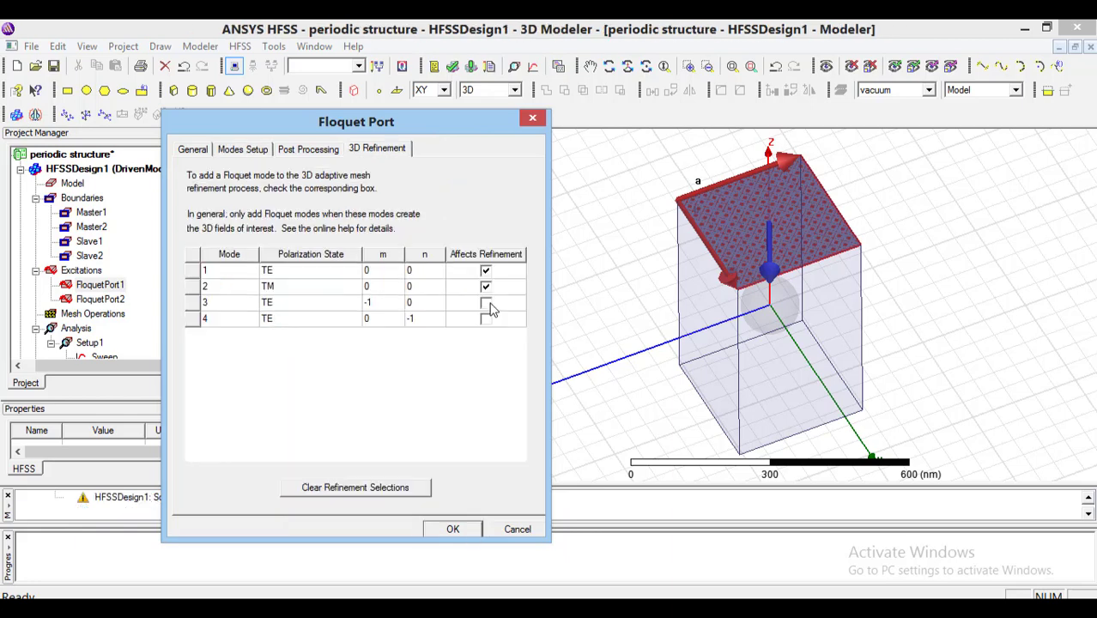
left_click(485, 302)
left_click(485, 319)
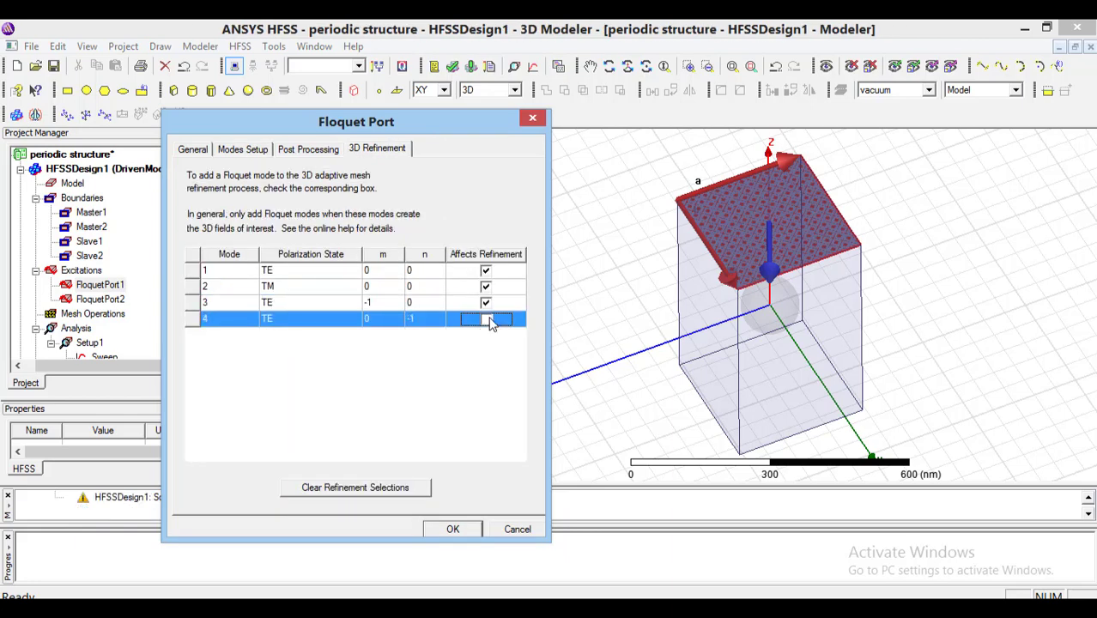
left_click(462, 532)
- Edit the FloquetPort2 excitation and calculate its mode table for 4 modes
double_click(85, 300)
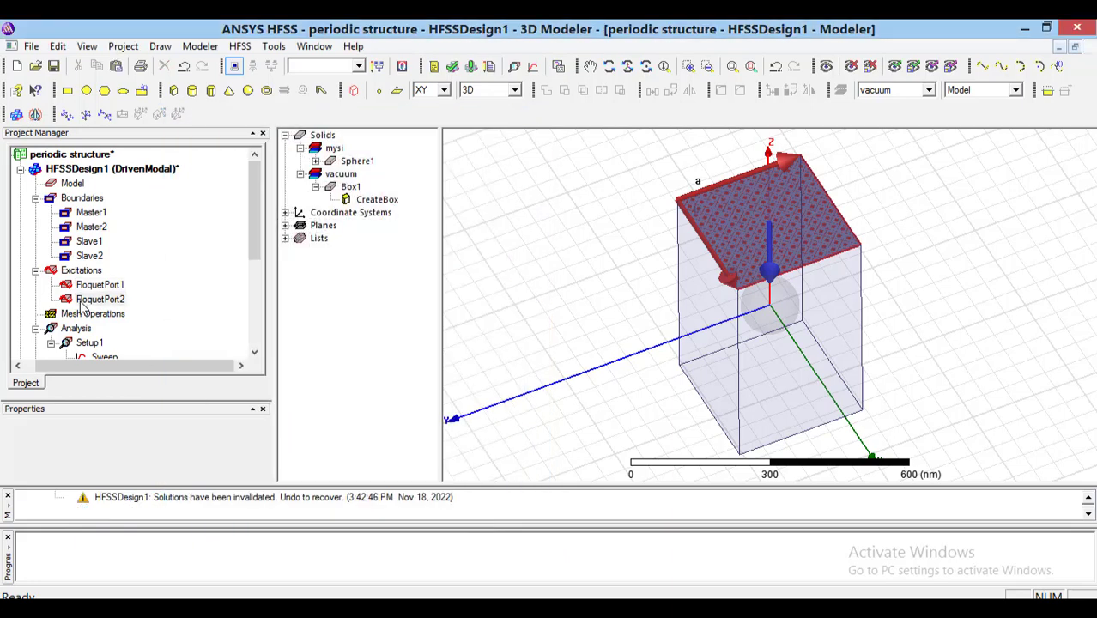
left_click(263, 152)
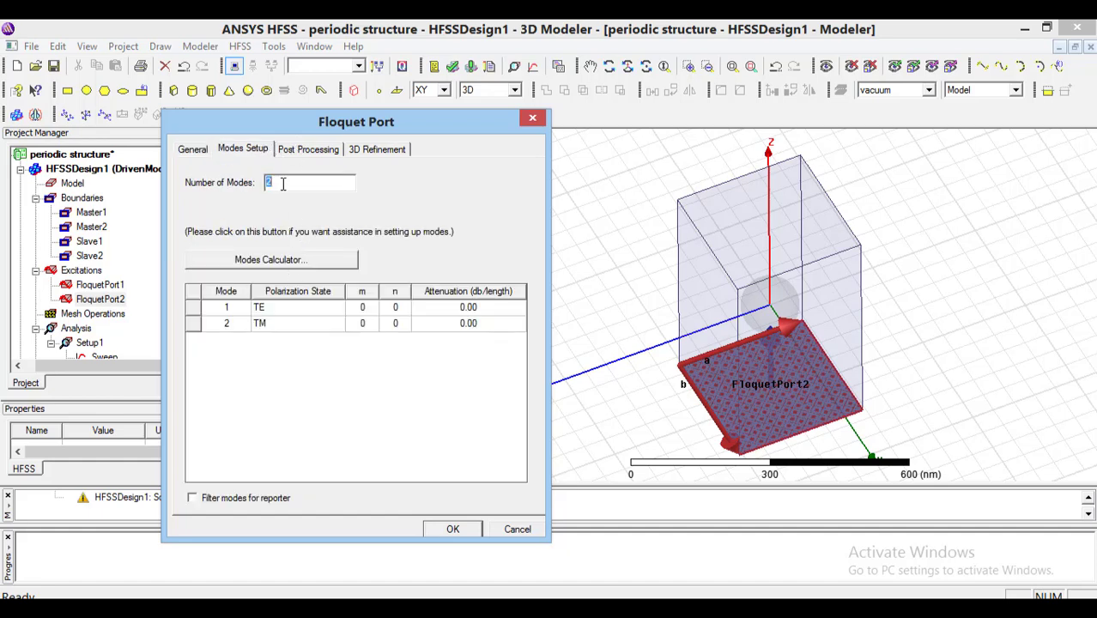
left_click(268, 262)
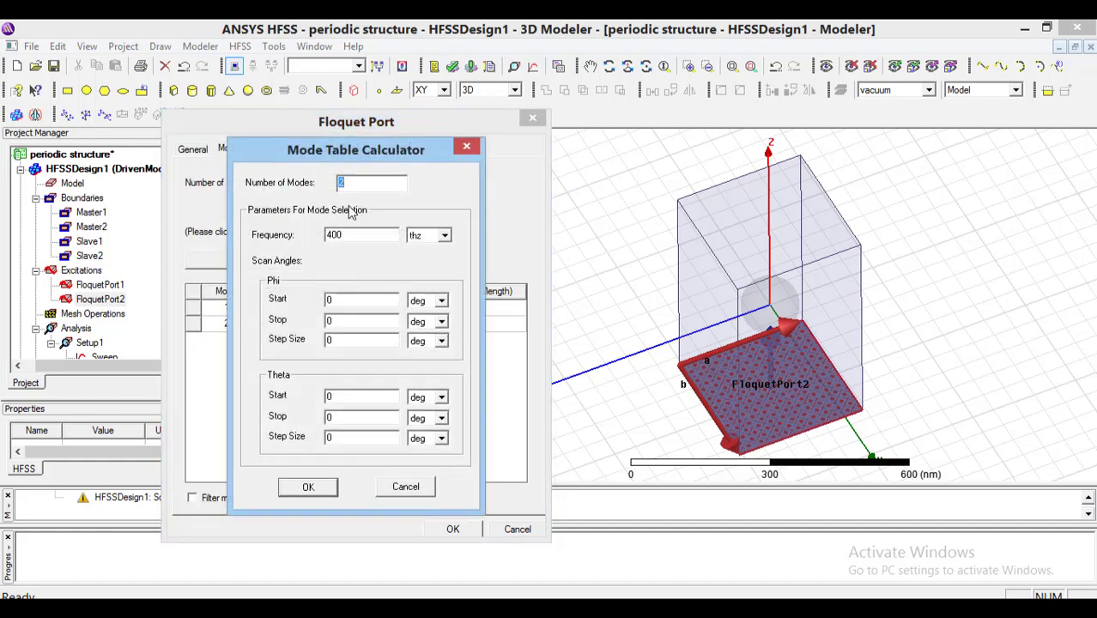
type("4")
left_click(308, 487)
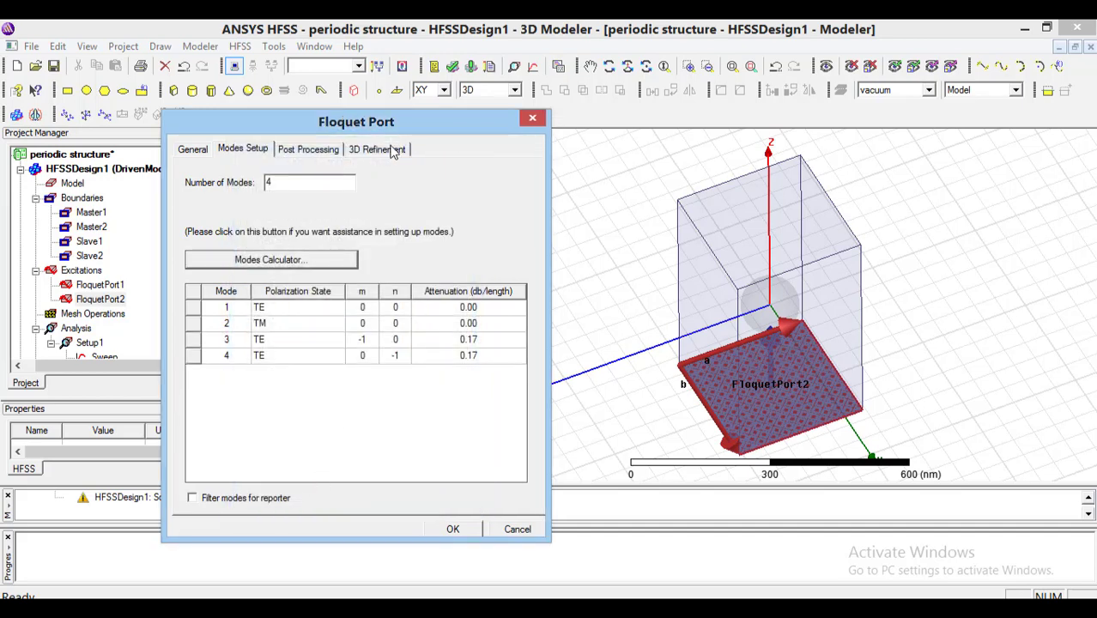
- Make all four modes of FloquetPort2 affect the 3D mesh refinement and accept the port settings
left_click(392, 149)
left_click(487, 276)
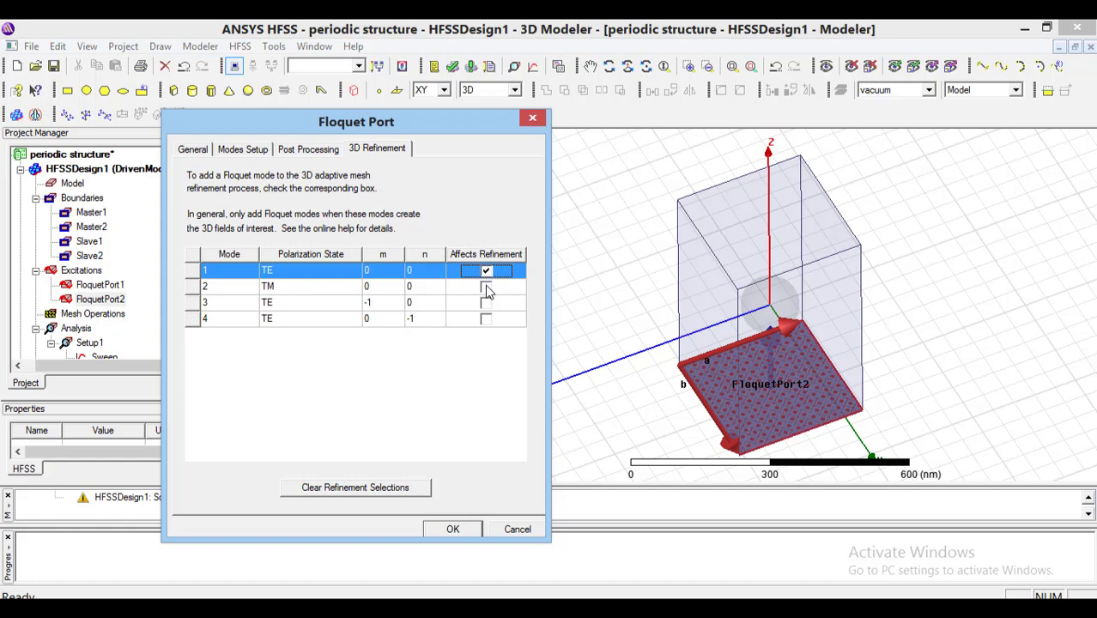
left_click(486, 290)
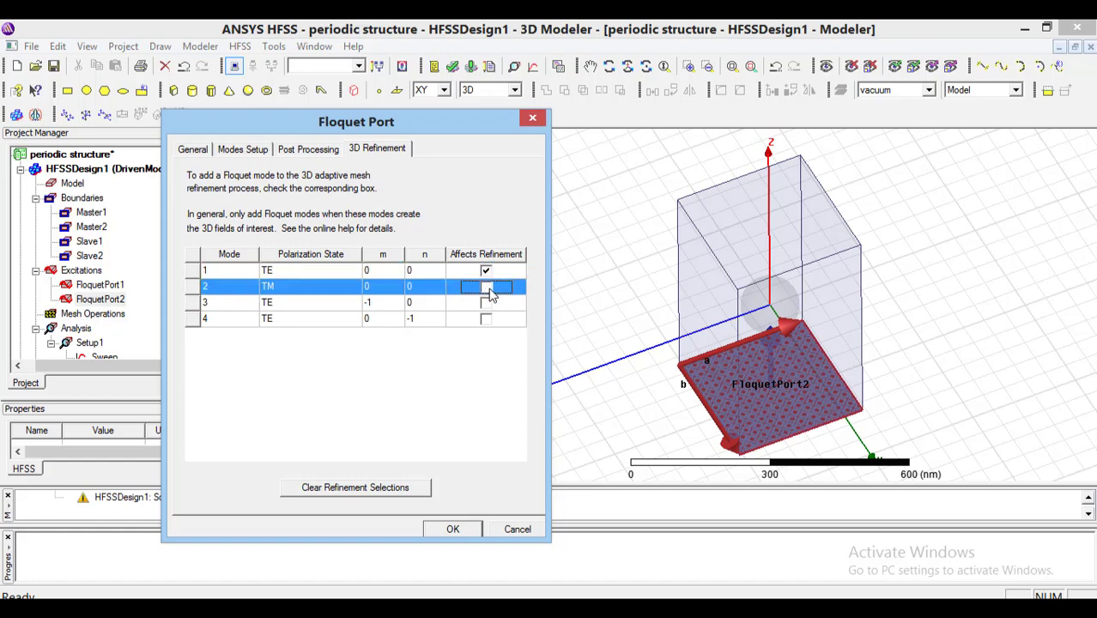
left_click(488, 303)
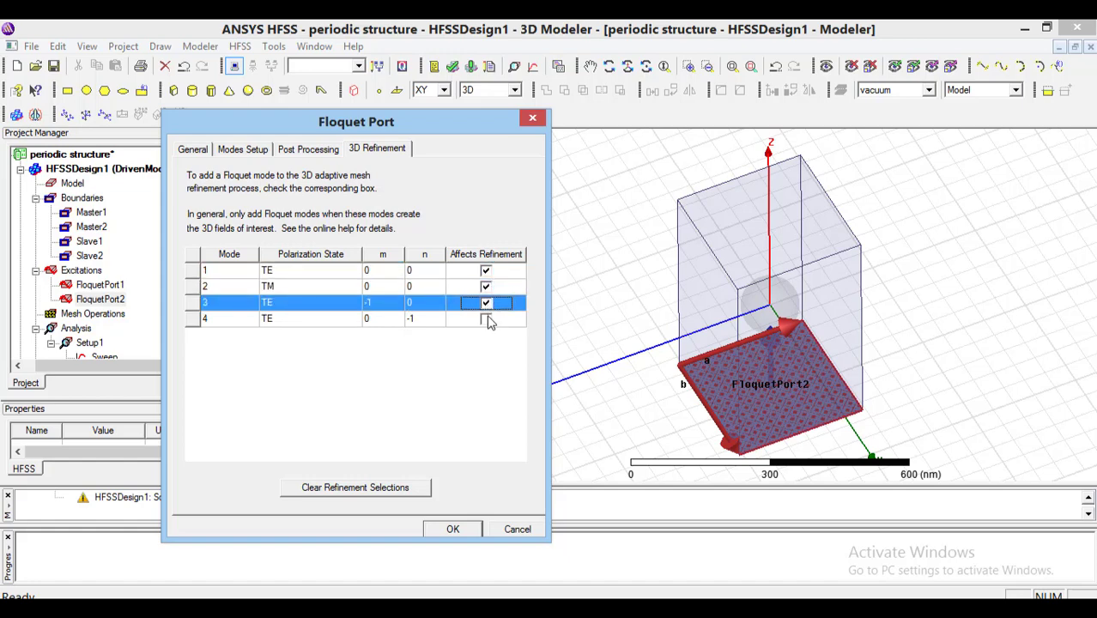
left_click(487, 319)
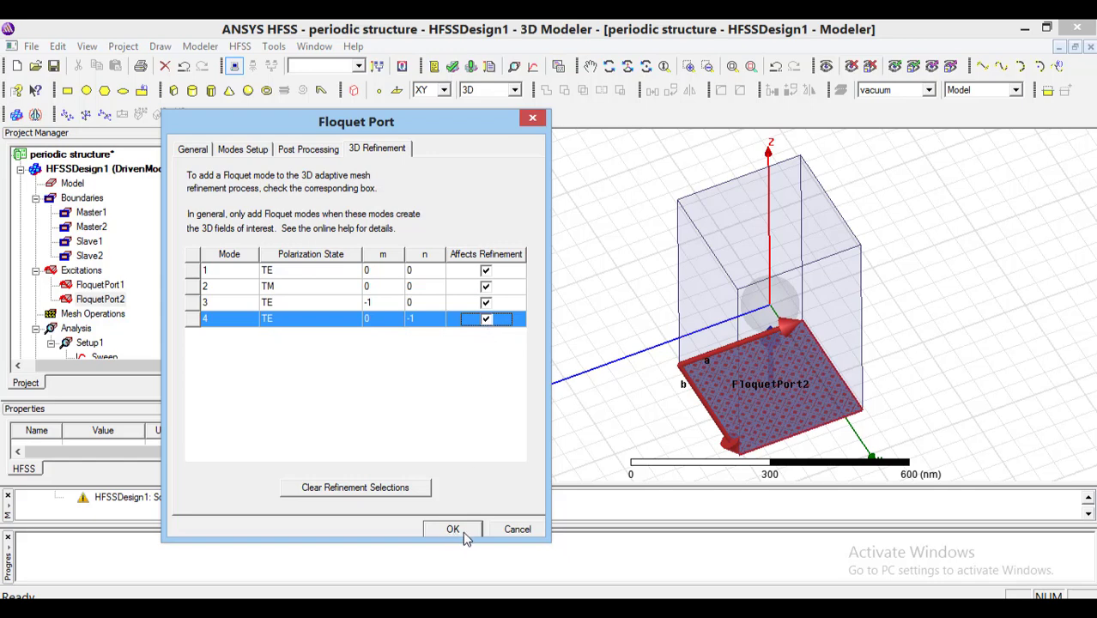
left_click(455, 530)
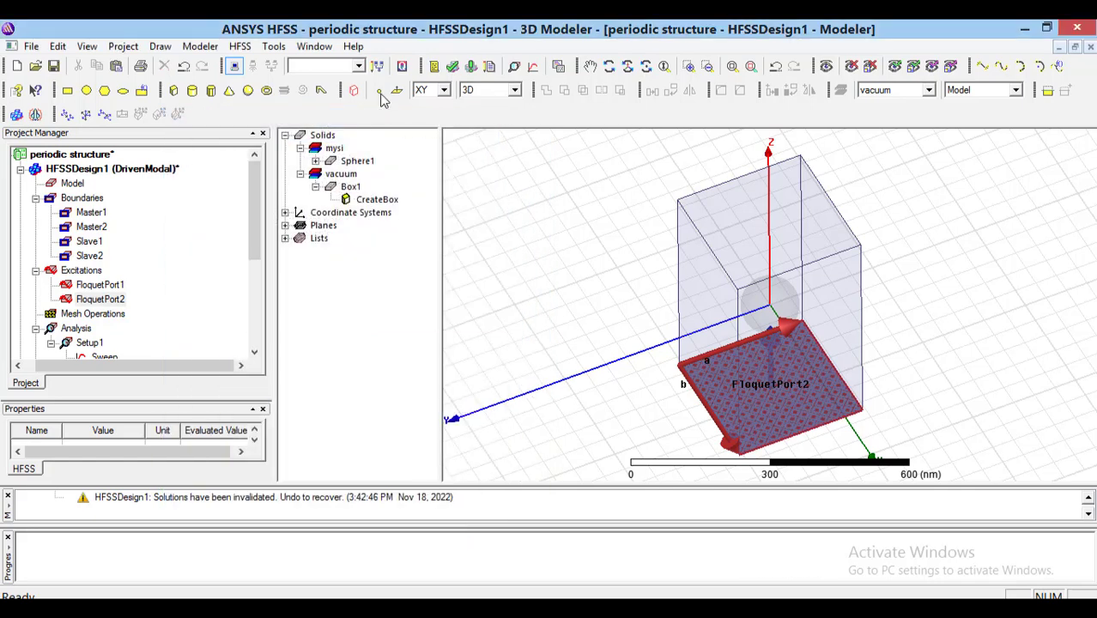
- Validate HFSSDesign1, close the validation check, and run the analysis with the updated Floquet ports
left_click(453, 66)
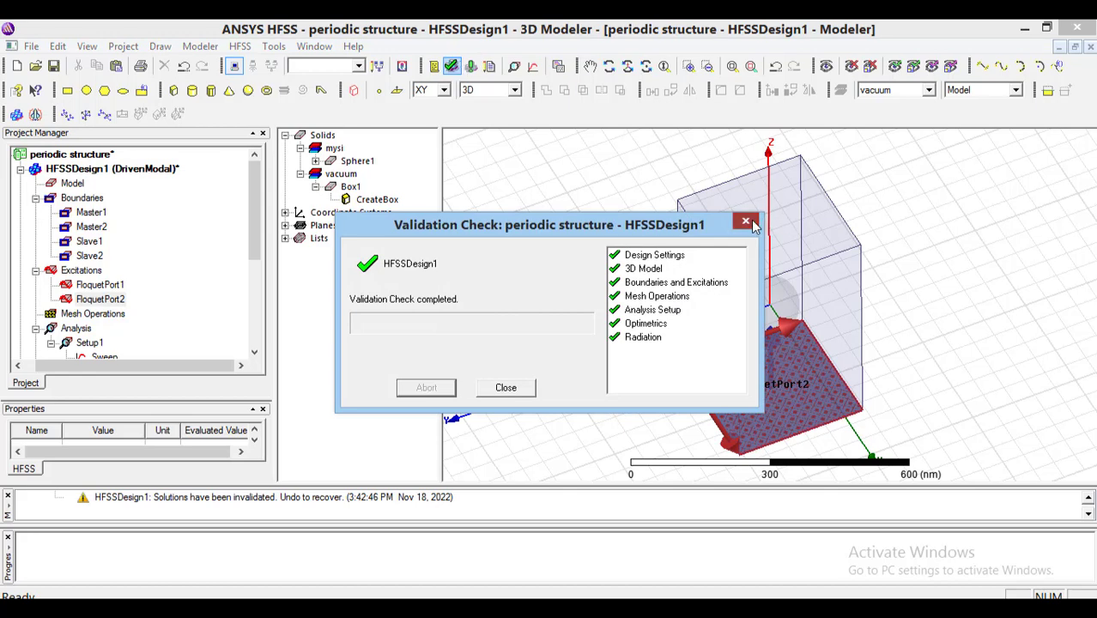
left_click(746, 221)
left_click(480, 67)
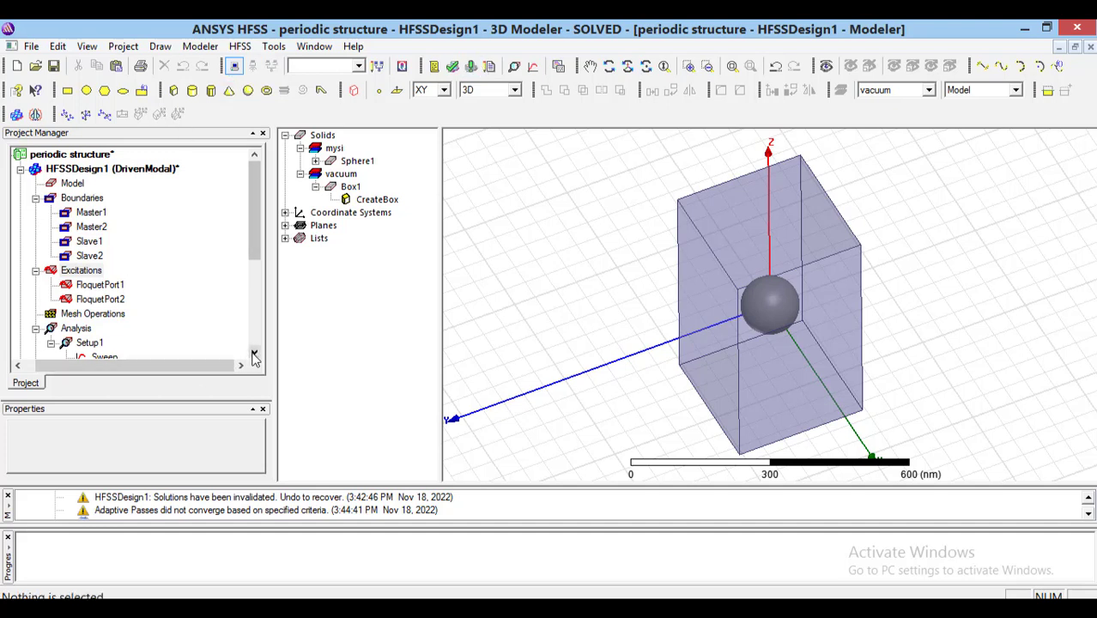
- Display the port fields of FloquetPort1's Mode 1 through Mode 4 one after another on the model
scroll(254, 356, "down", 4)
left_click(51, 284)
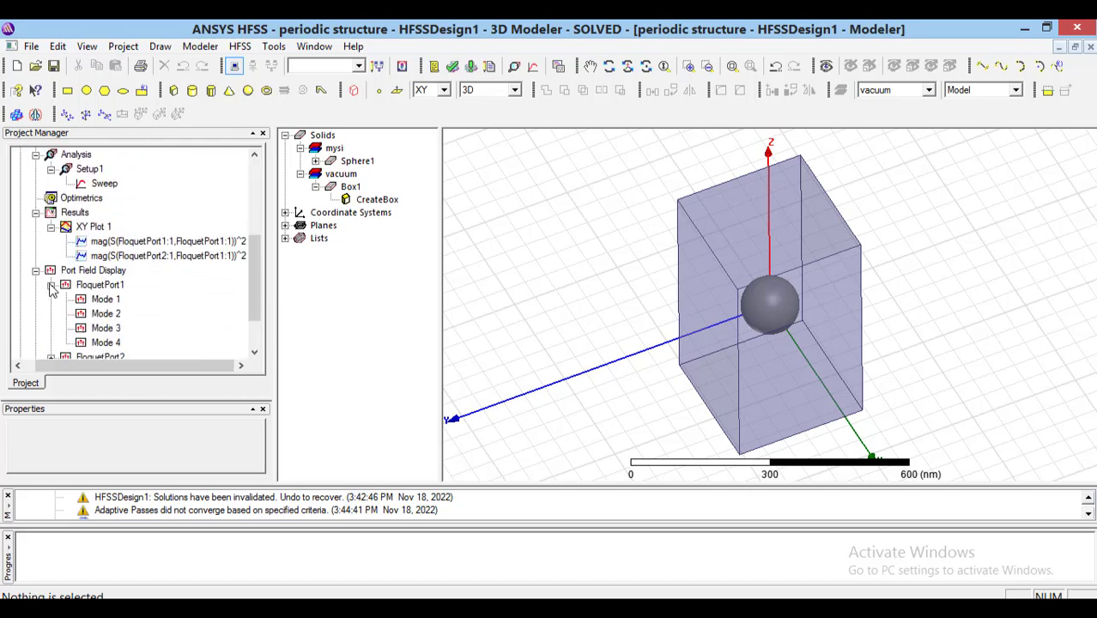
left_click(104, 300)
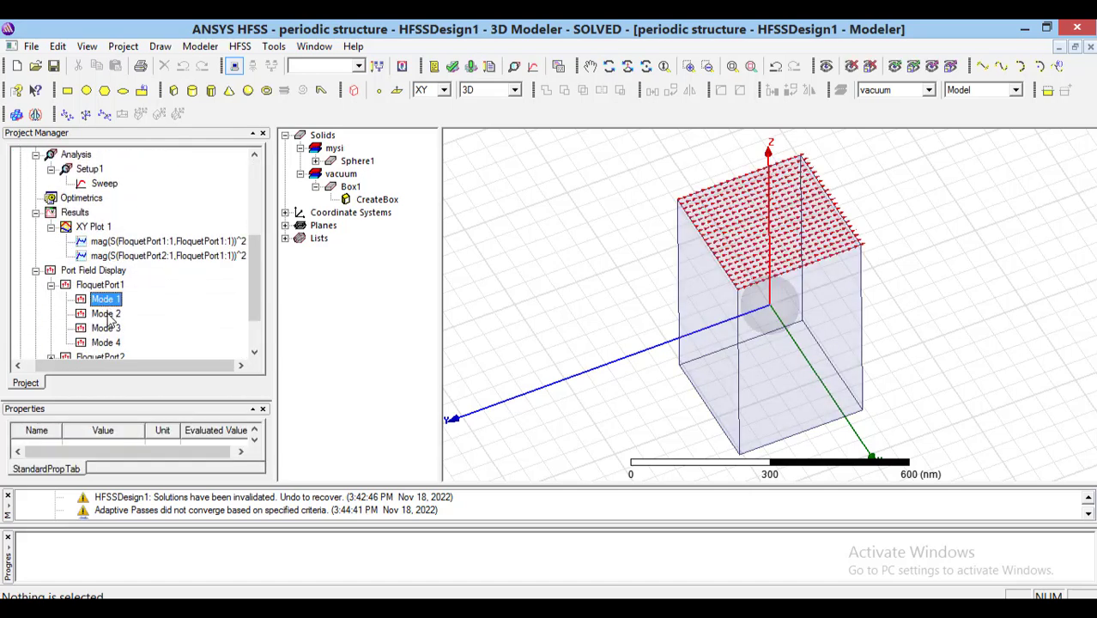
left_click(106, 314)
left_click(106, 329)
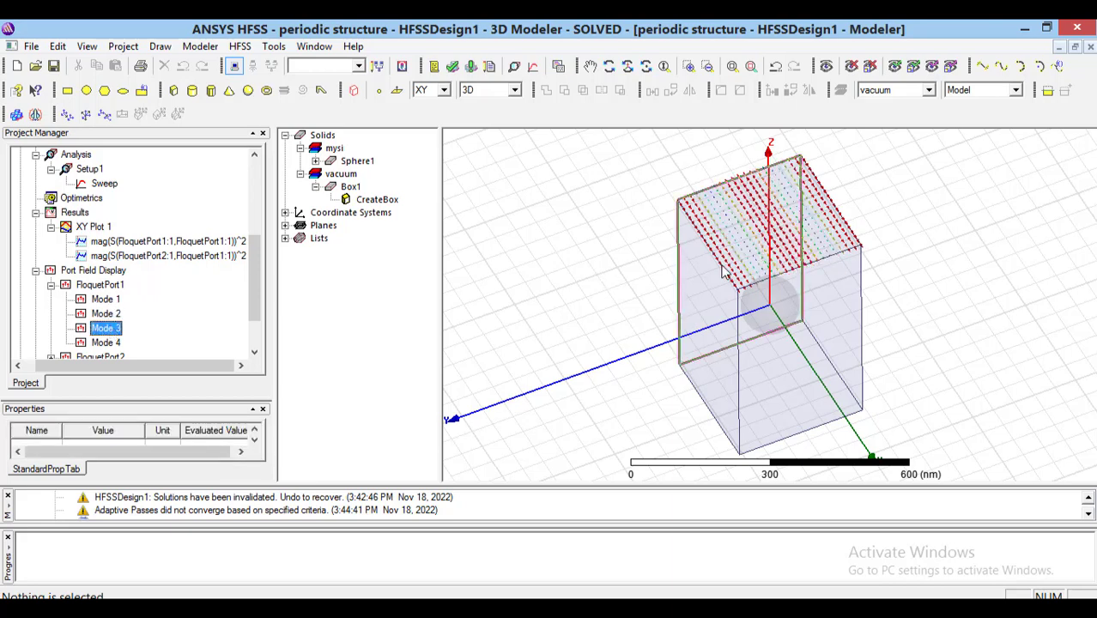
left_click(107, 343)
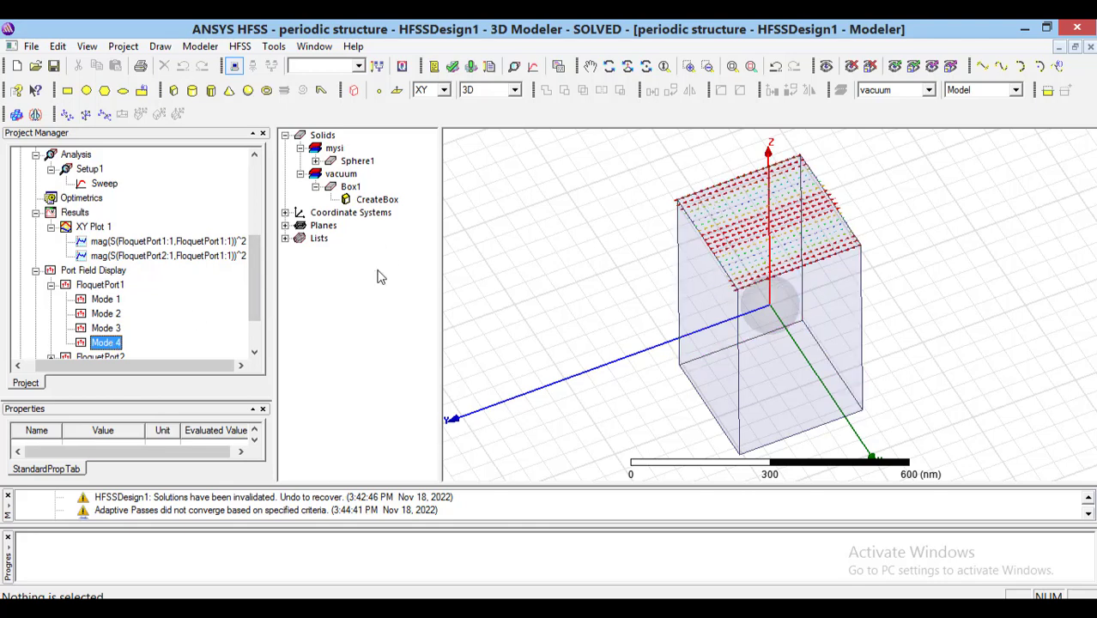
- Open XY Plot 1, inspect the S-parameter quantities offered for the reflection trace, and close the report settings
double_click(102, 228)
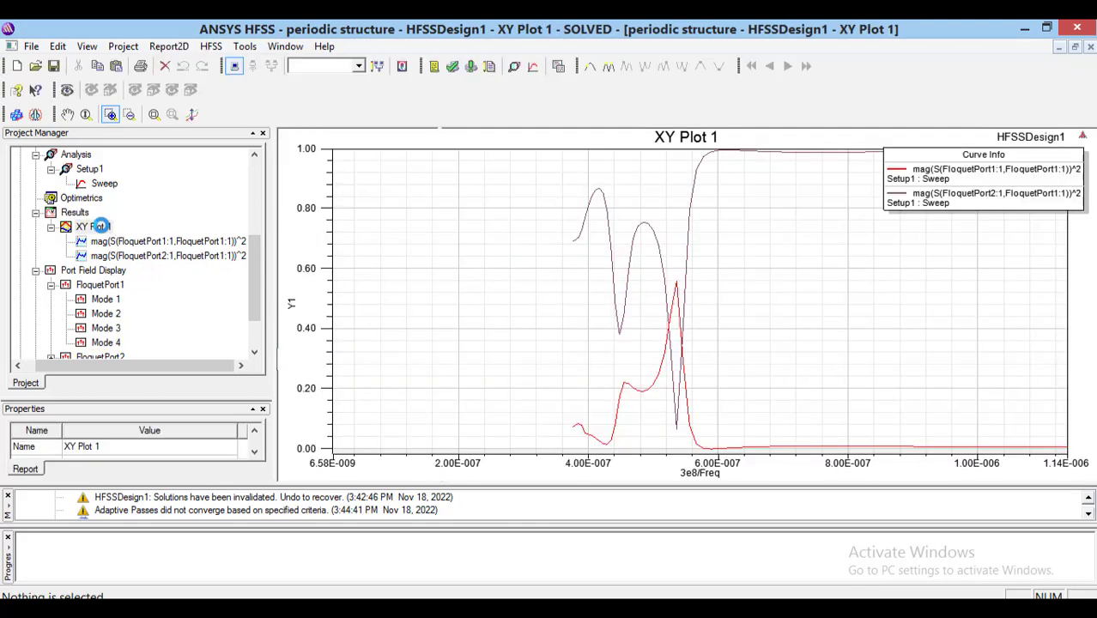
double_click(158, 243)
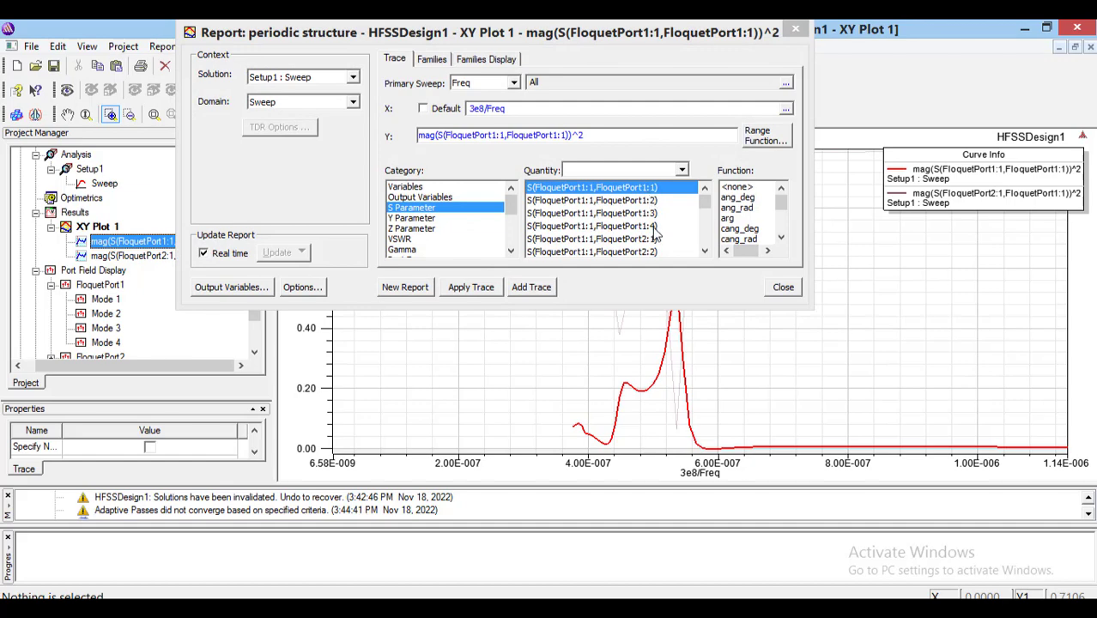
left_click(796, 33)
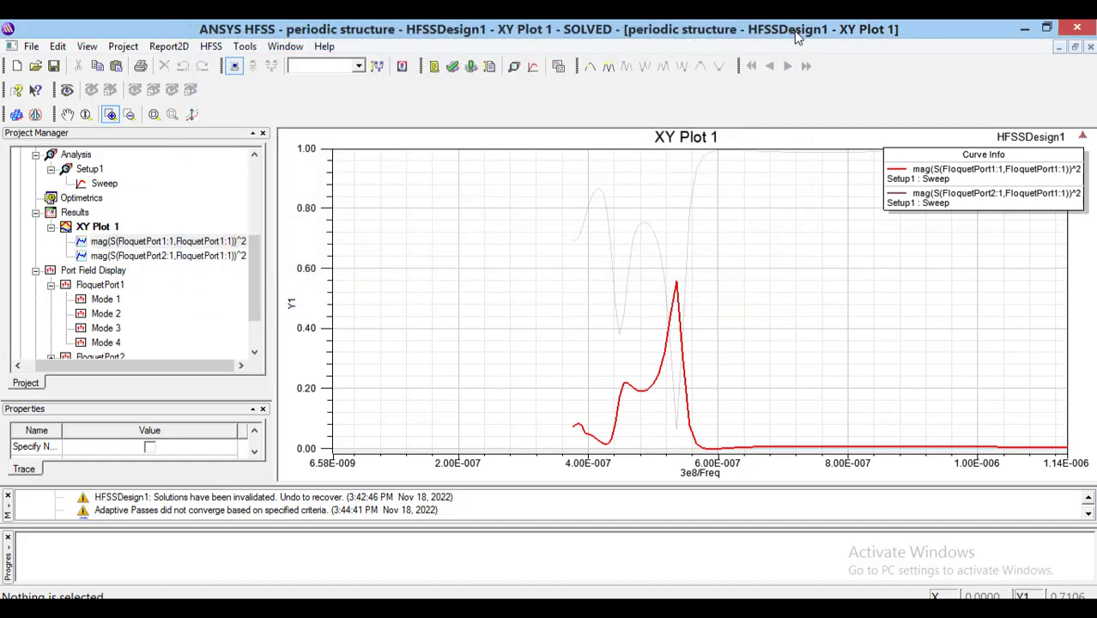